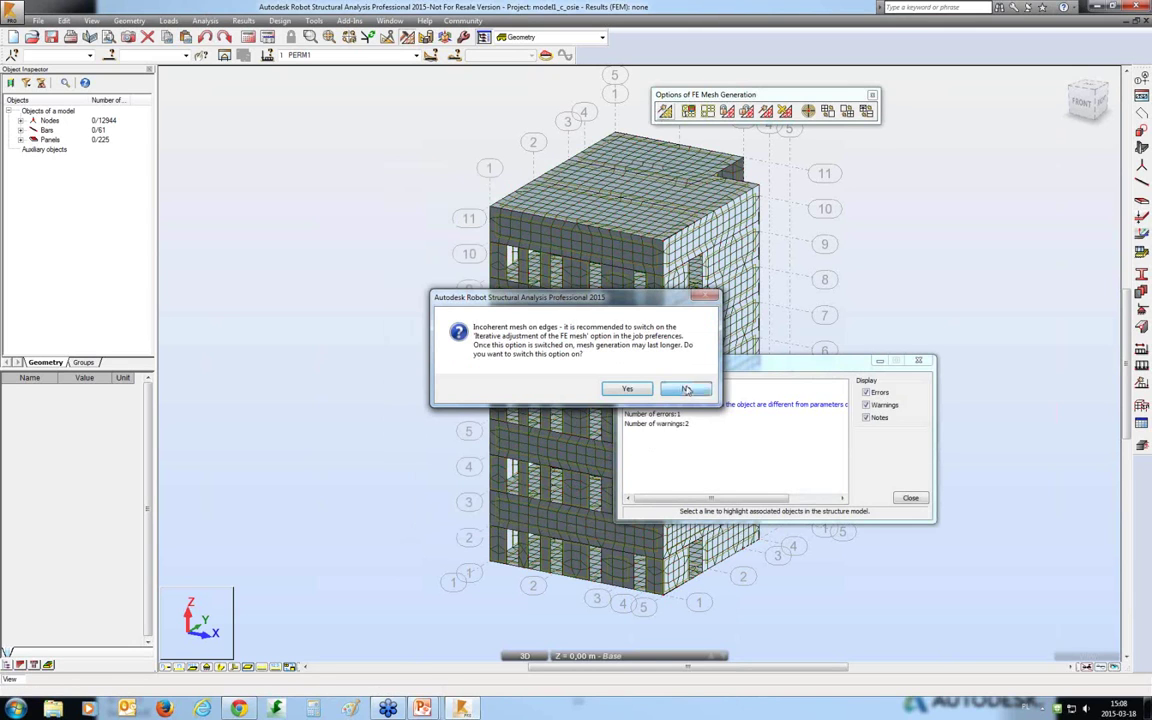
Decline the iterative FE mesh adjustment and isolate the panels flagged by the Overlapped panels message.
left_click(618, 357)
left_click_drag(728, 372, 236, 193)
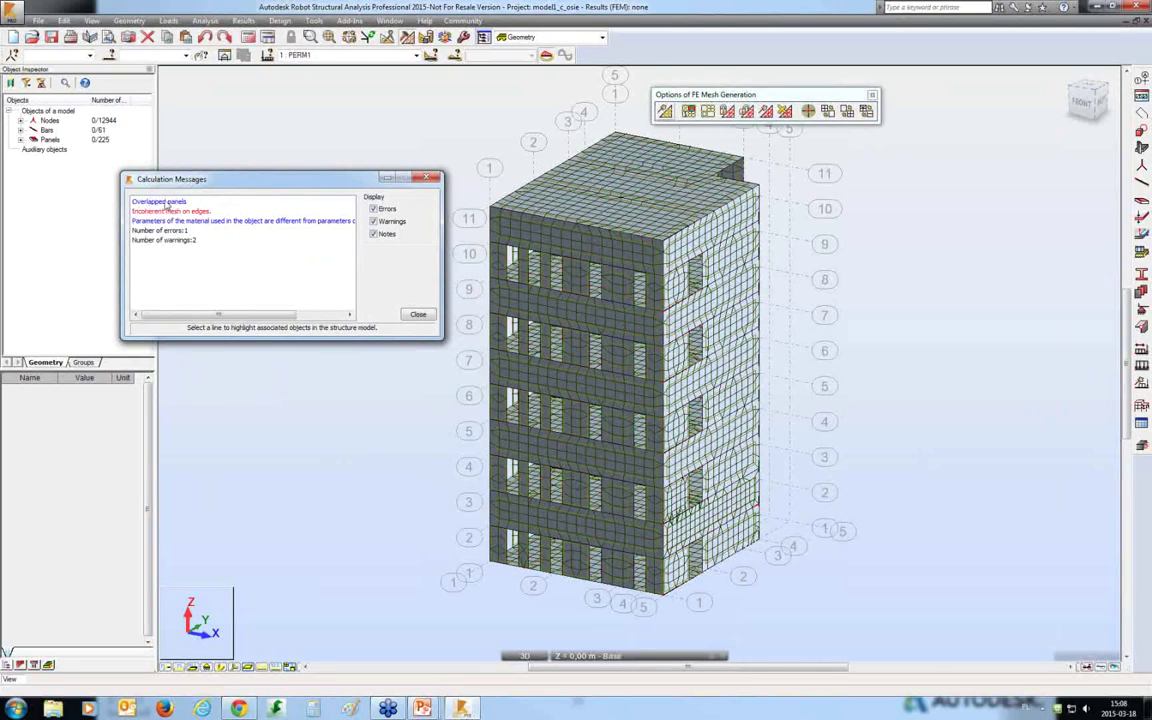
left_click(166, 202)
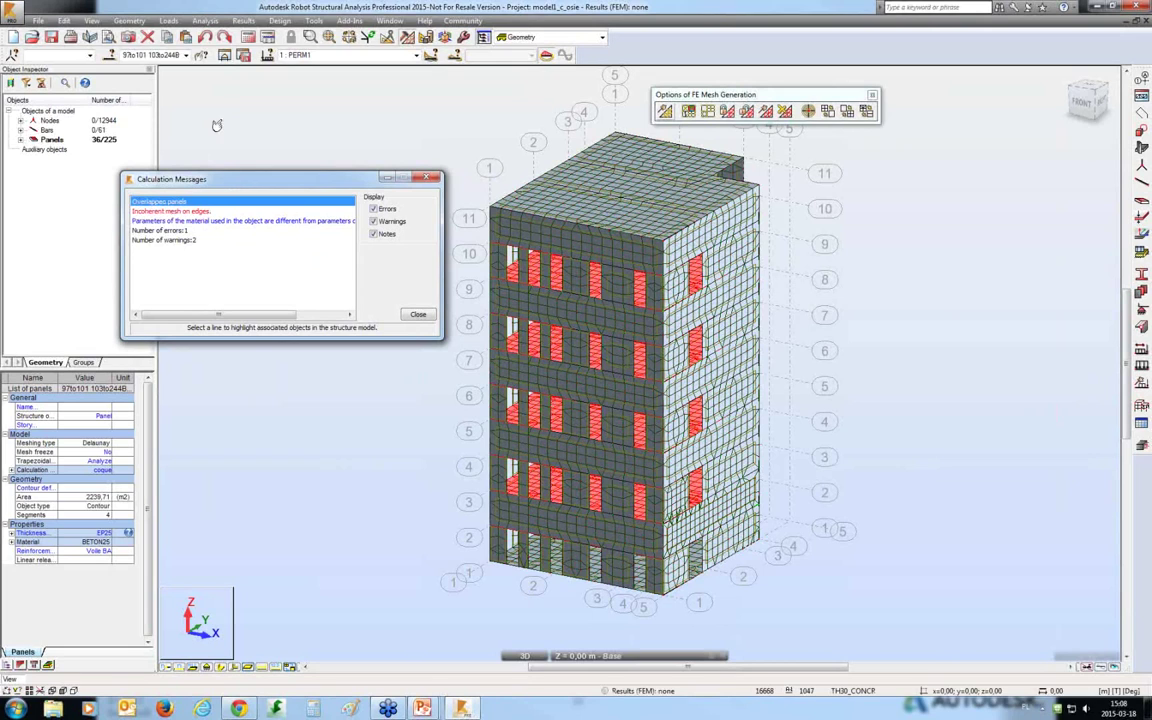
left_click(226, 56)
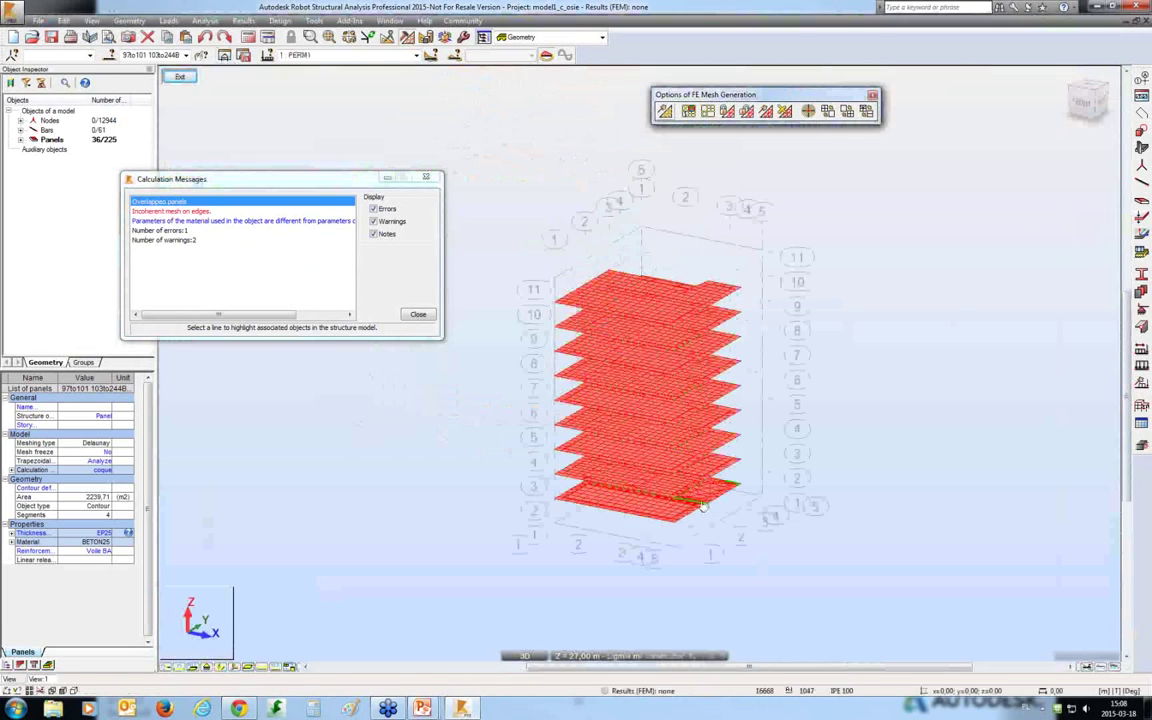
Hide the mesh and examine the two adjacent slab panels where they overlap, restoring the full model view.
scroll(690, 500, "up", 8)
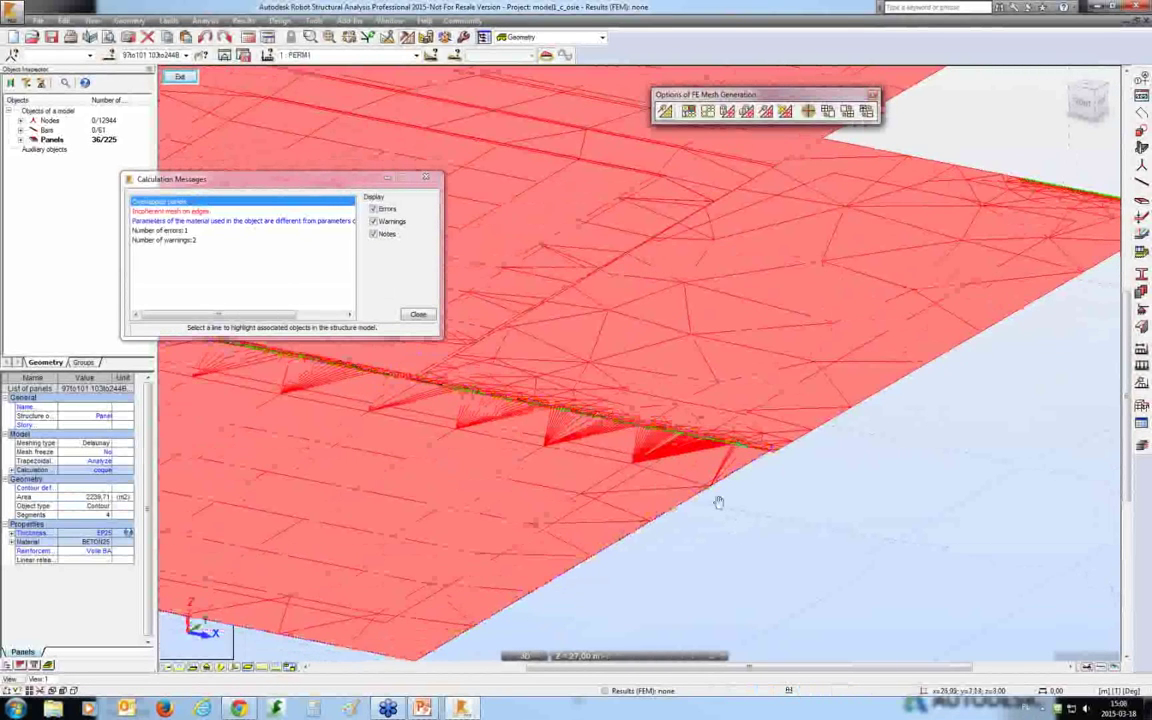
scroll(717, 501, "down", 2)
left_click(690, 455)
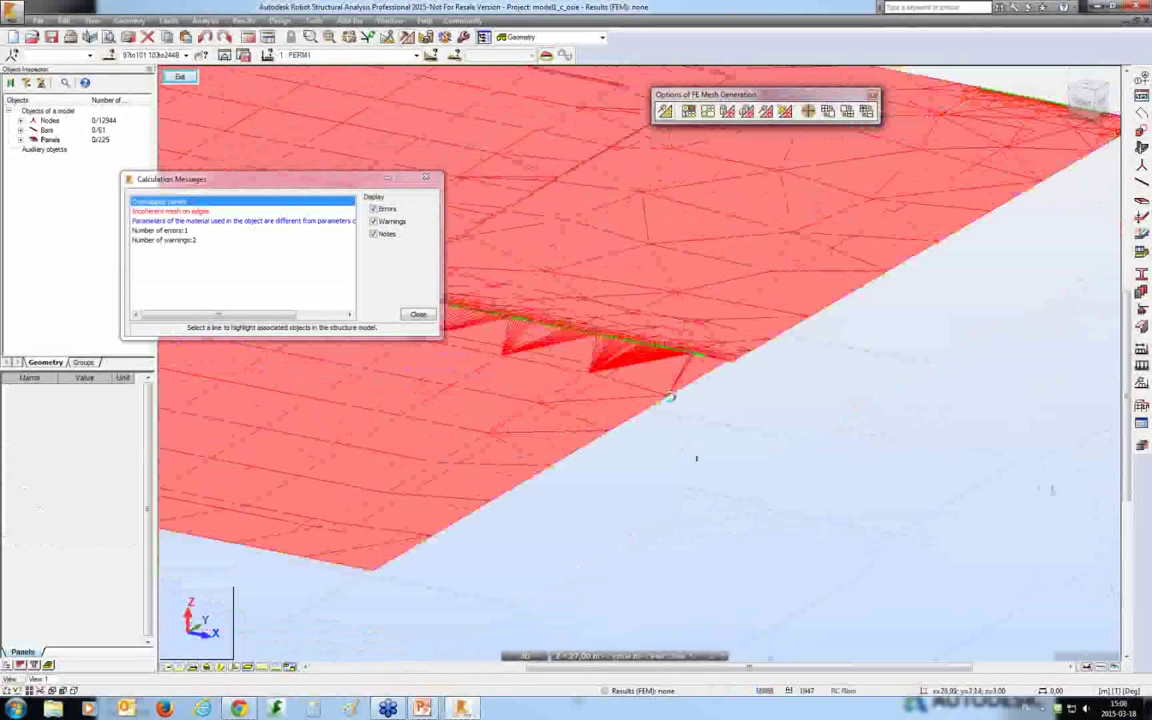
left_click(293, 669)
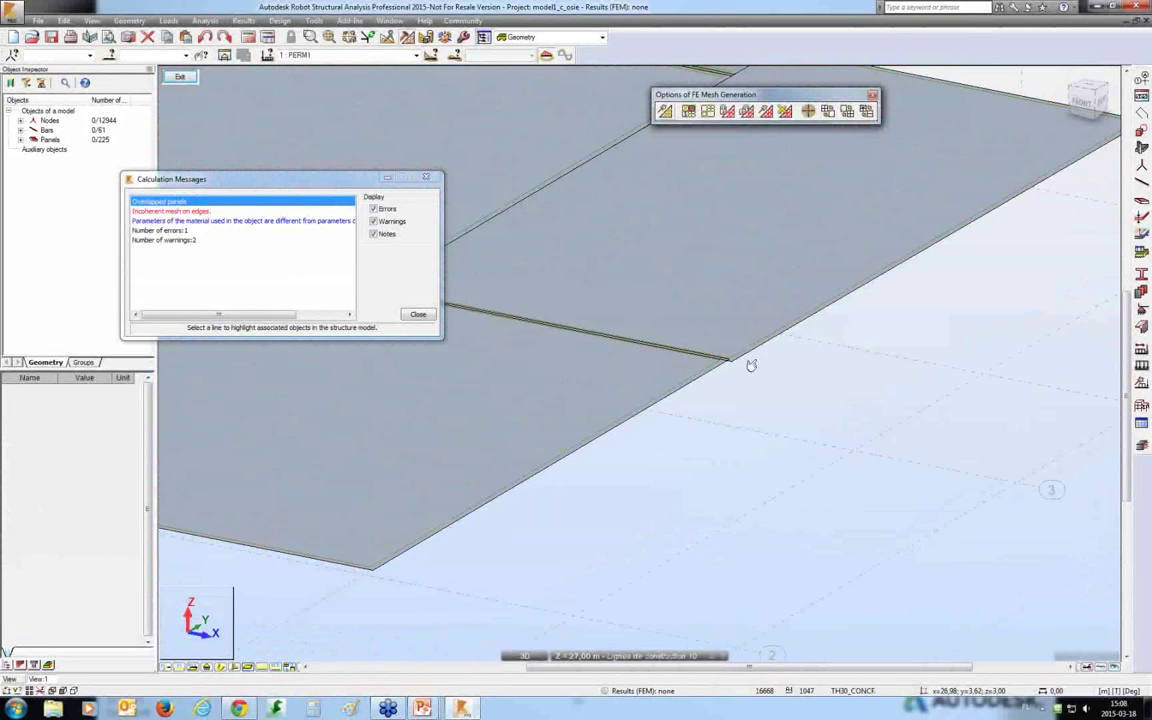
left_click(694, 378)
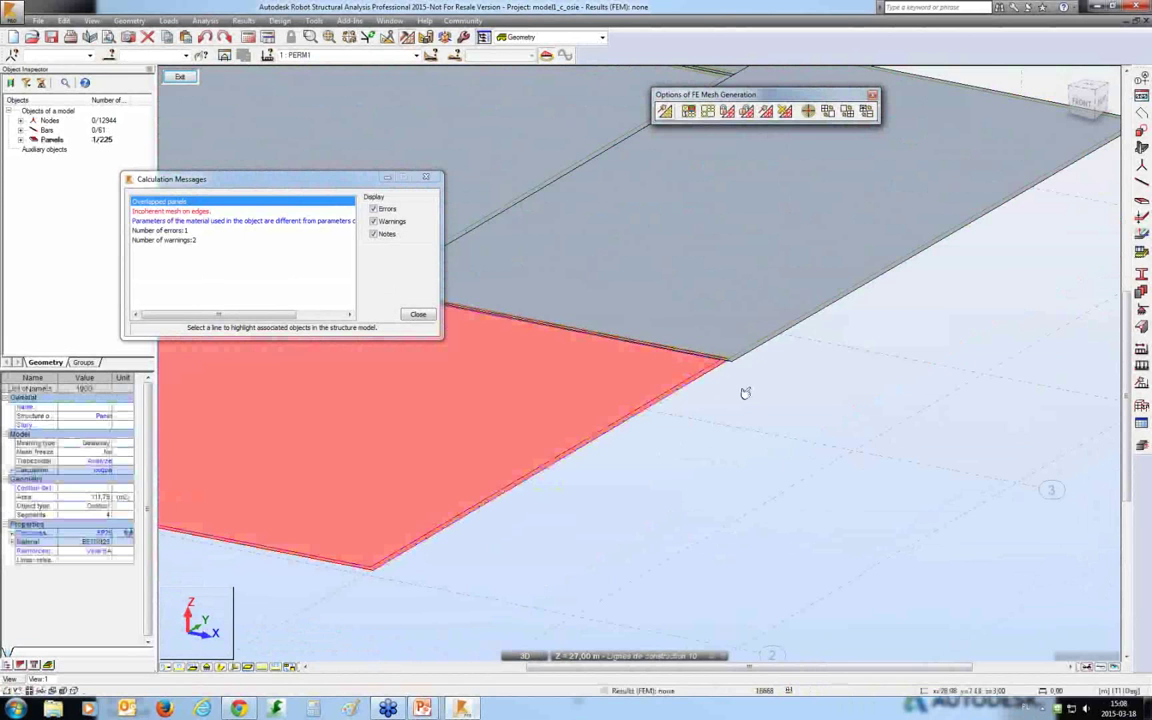
middle_click_drag(745, 392, 784, 342, "shift")
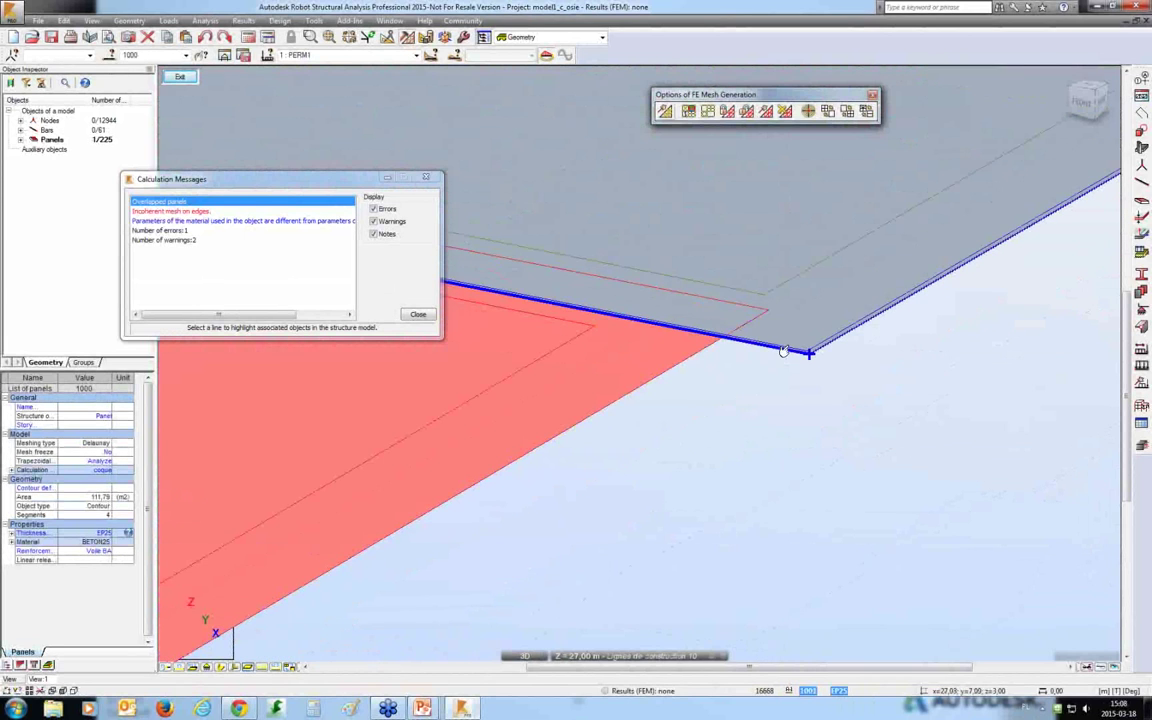
left_click(789, 349)
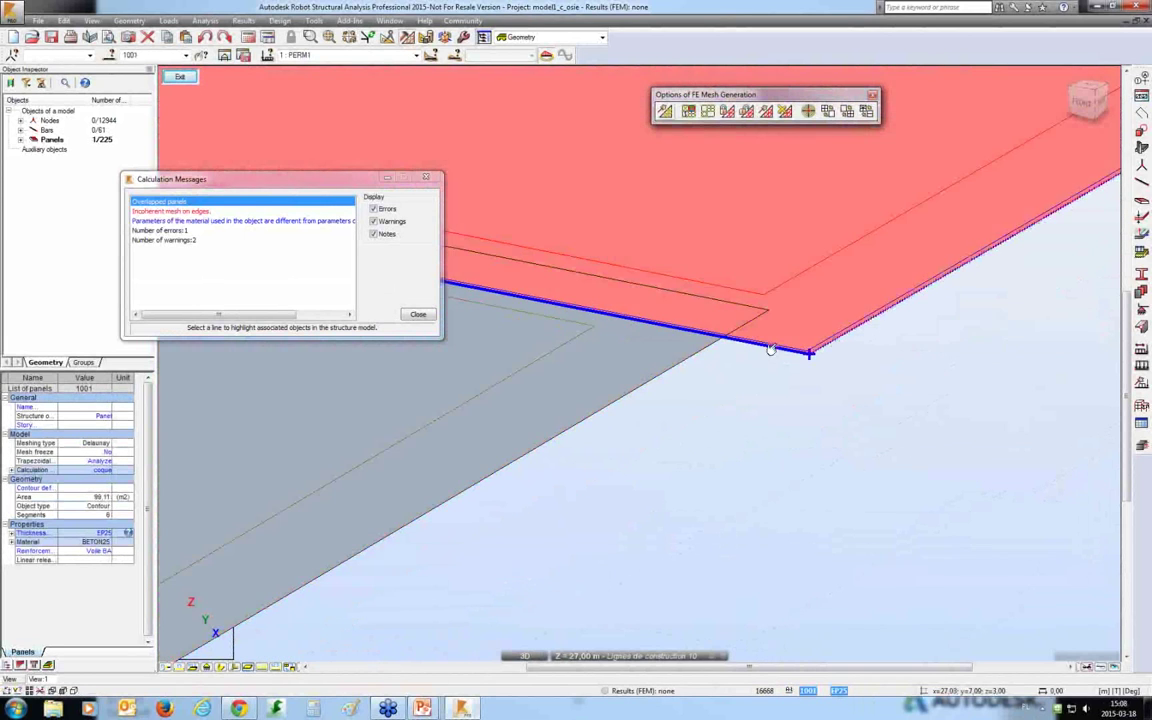
left_click(190, 79)
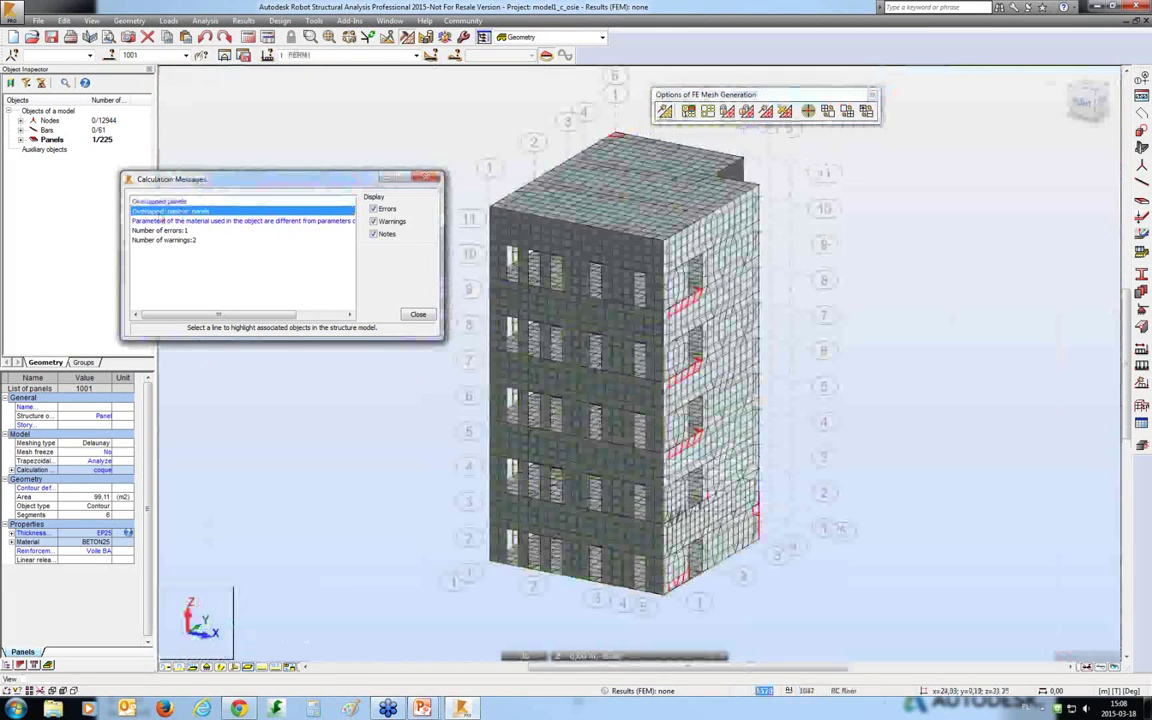
Isolate the elements flagged for incoherent mesh on edges, restore the full model and close the calculation messages.
left_click(226, 56)
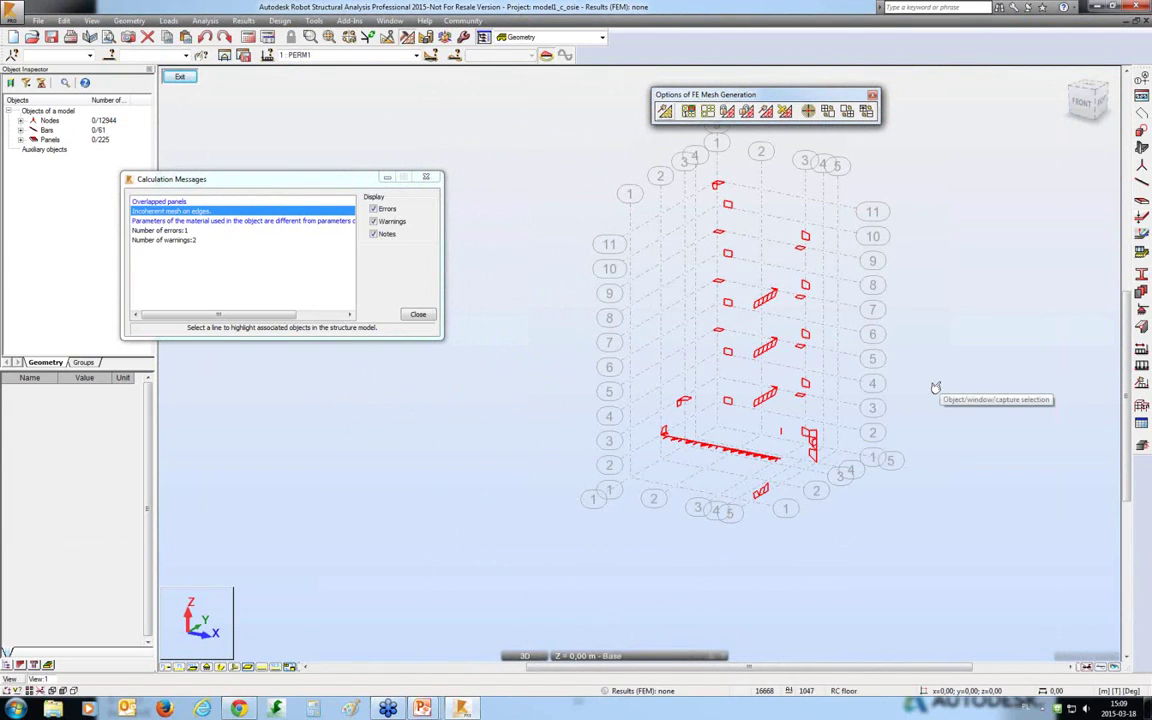
left_click(181, 79)
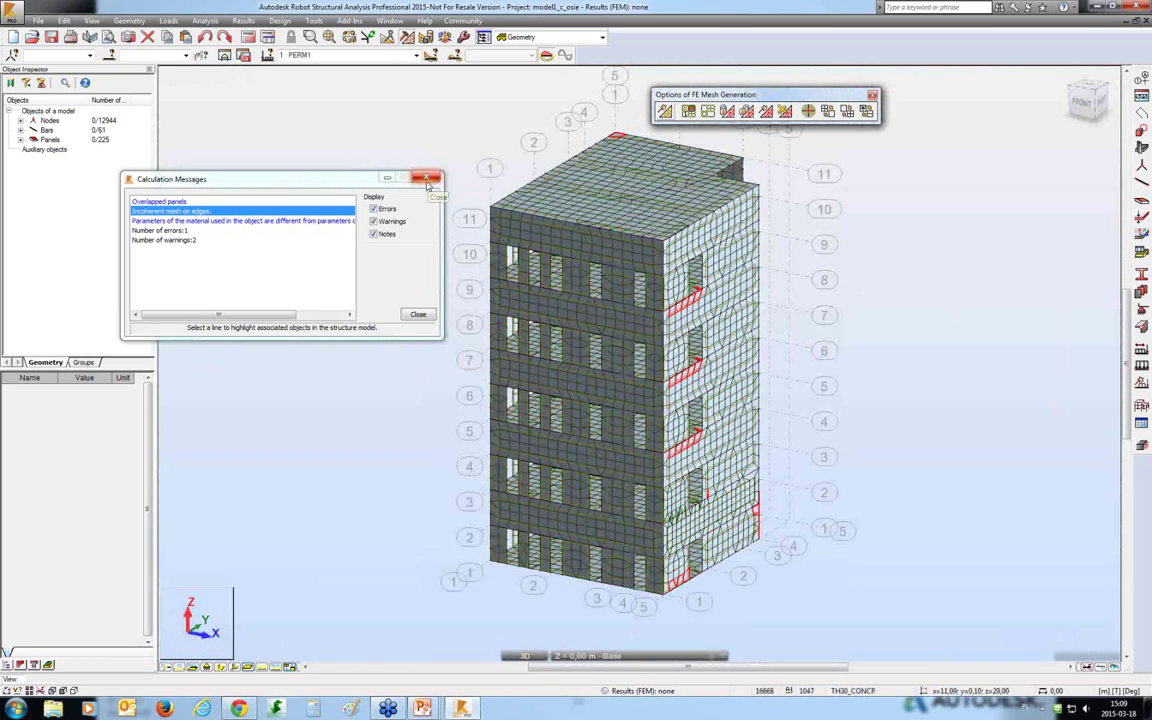
left_click(428, 178)
Delete the finite element mesh of all panels and clear the selection.
left_click(708, 110)
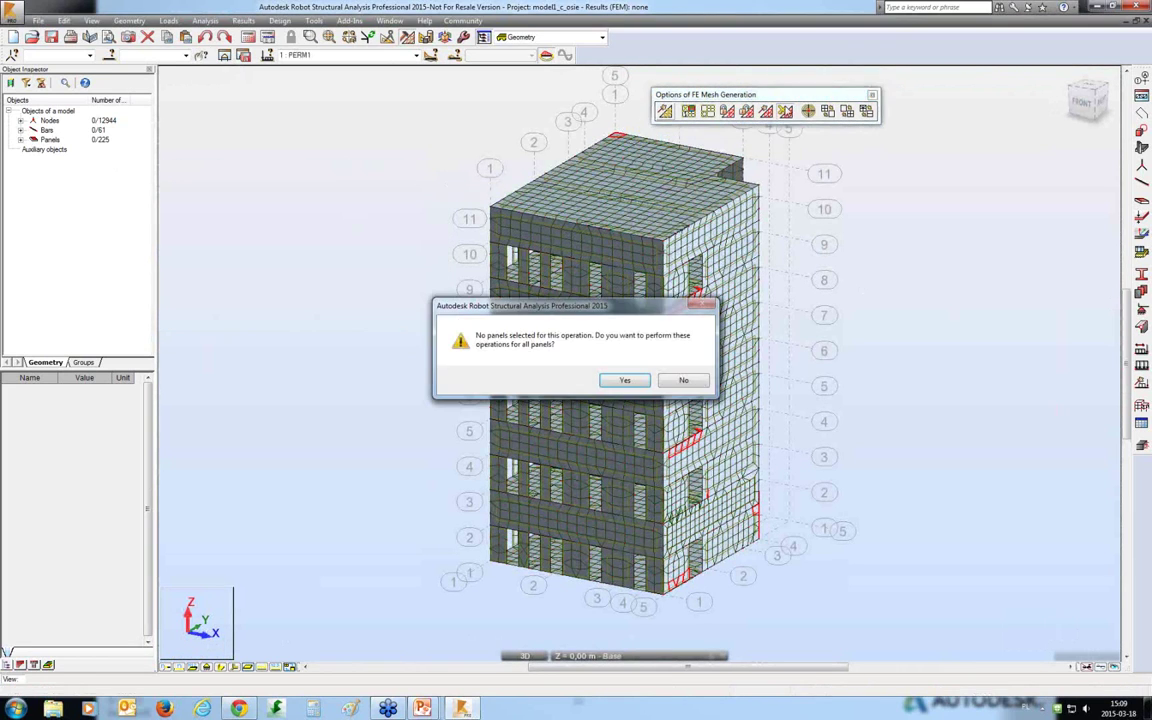
left_click(624, 380)
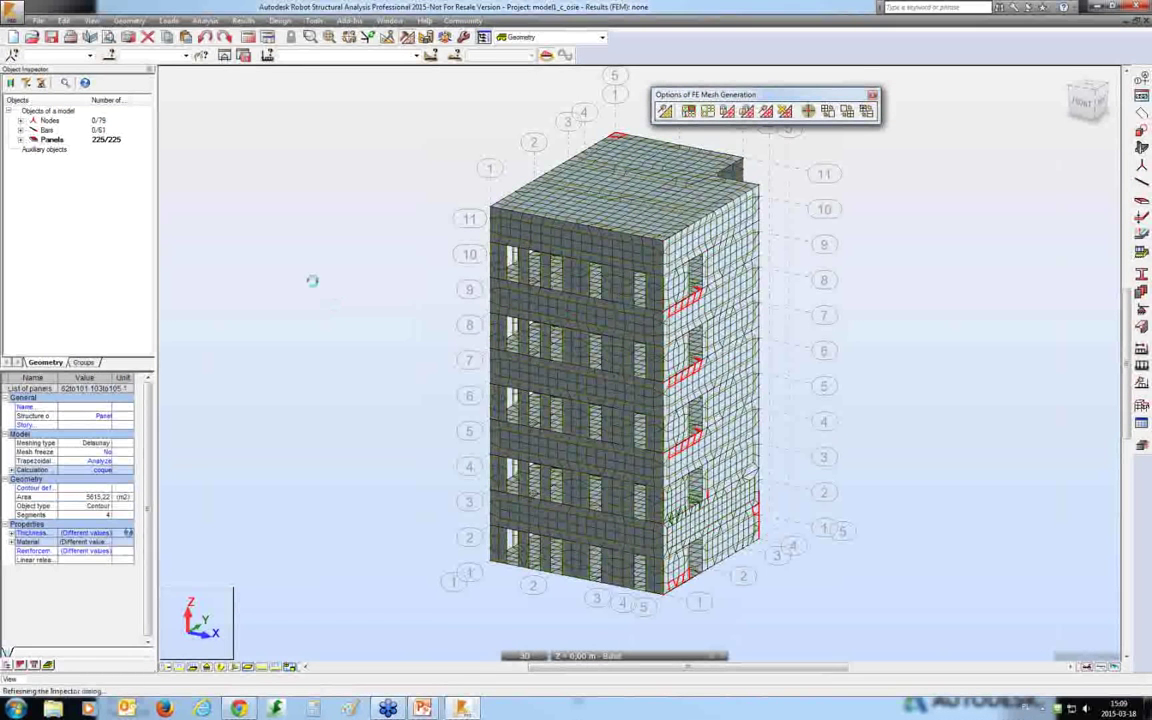
left_click(296, 147)
Apply detailed correction of the whole structure to structure axes with 0.12 m precision and regenerate the mesh.
left_click(66, 22)
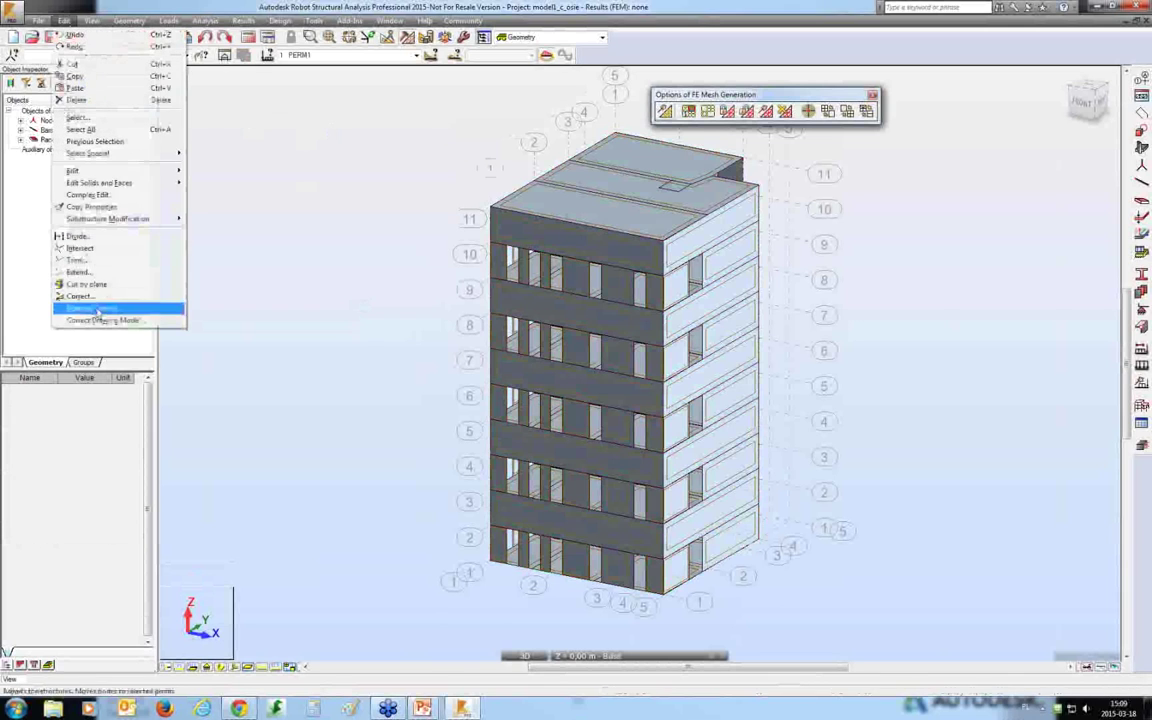
left_click(90, 285)
left_click(897, 148)
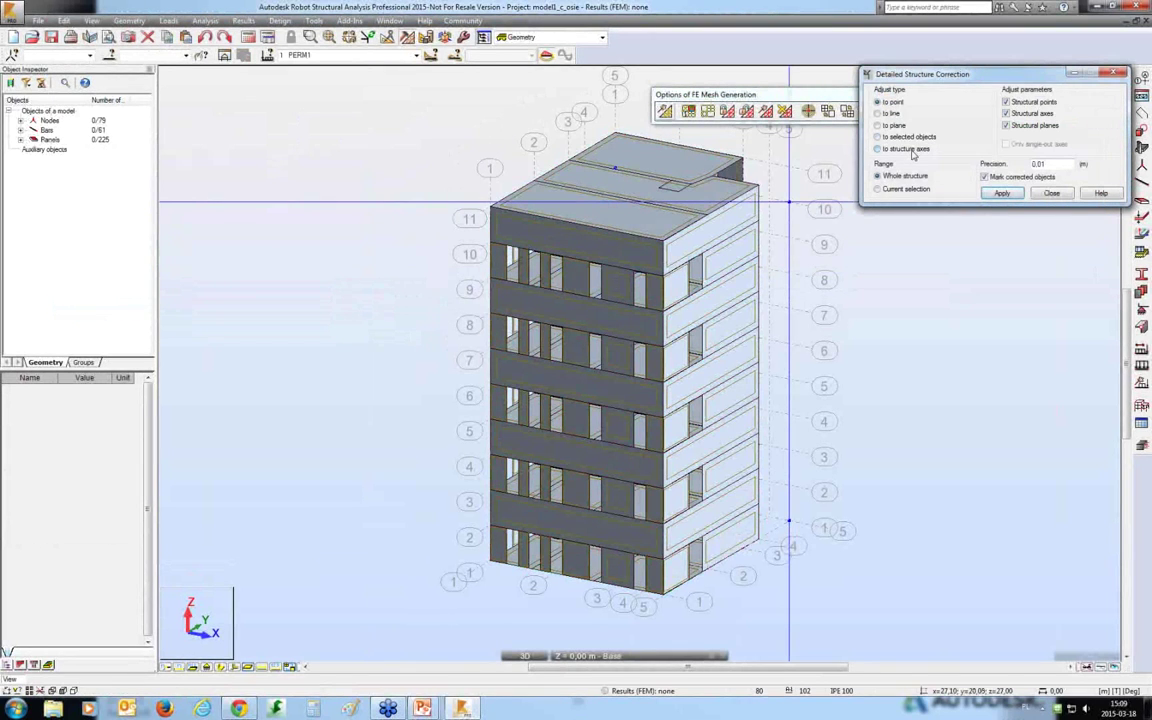
double_click(1045, 163)
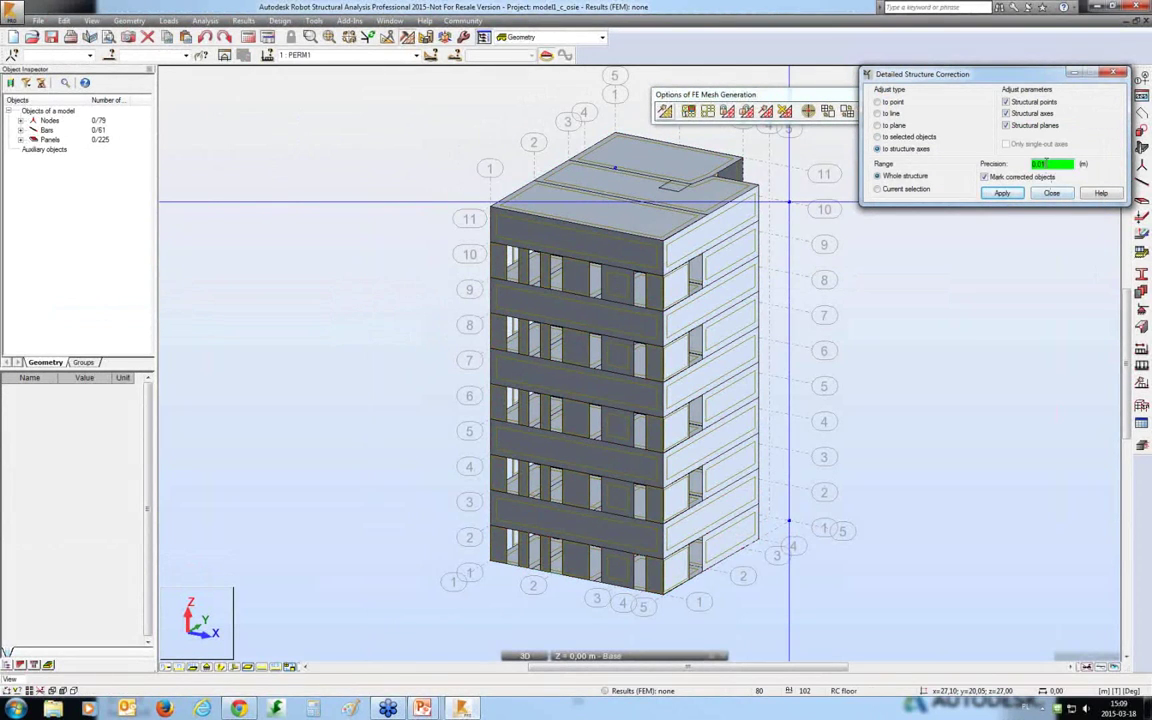
type("0,12")
left_click(1003, 193)
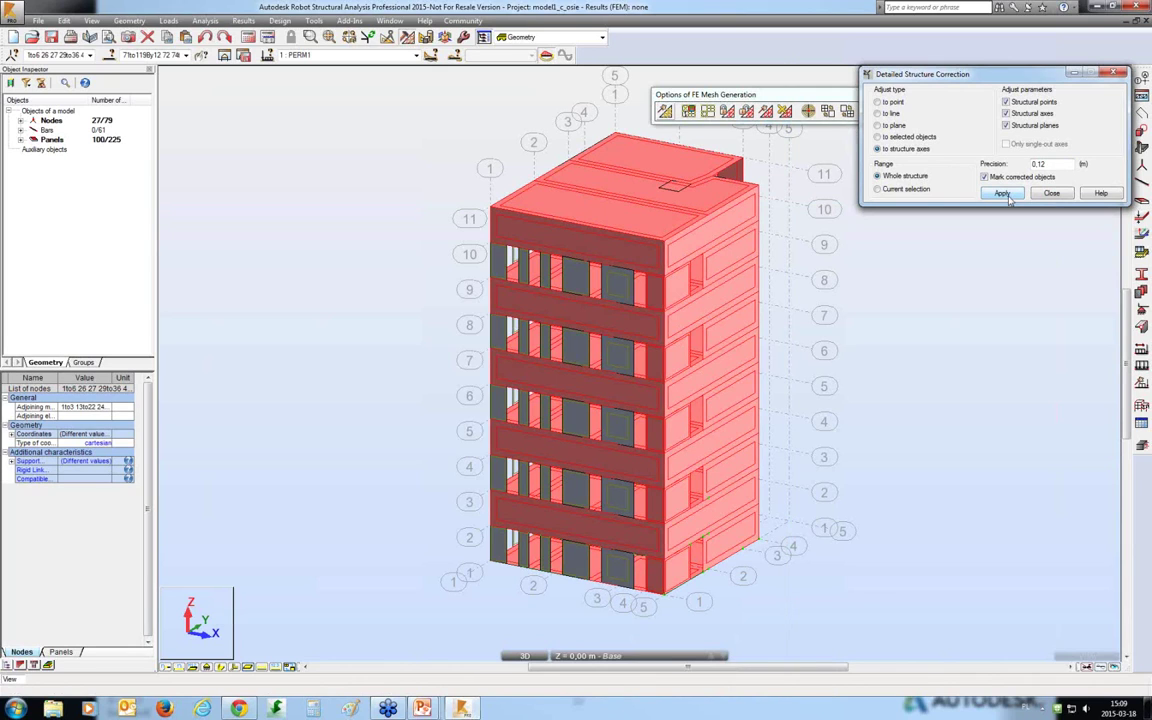
left_click(1052, 193)
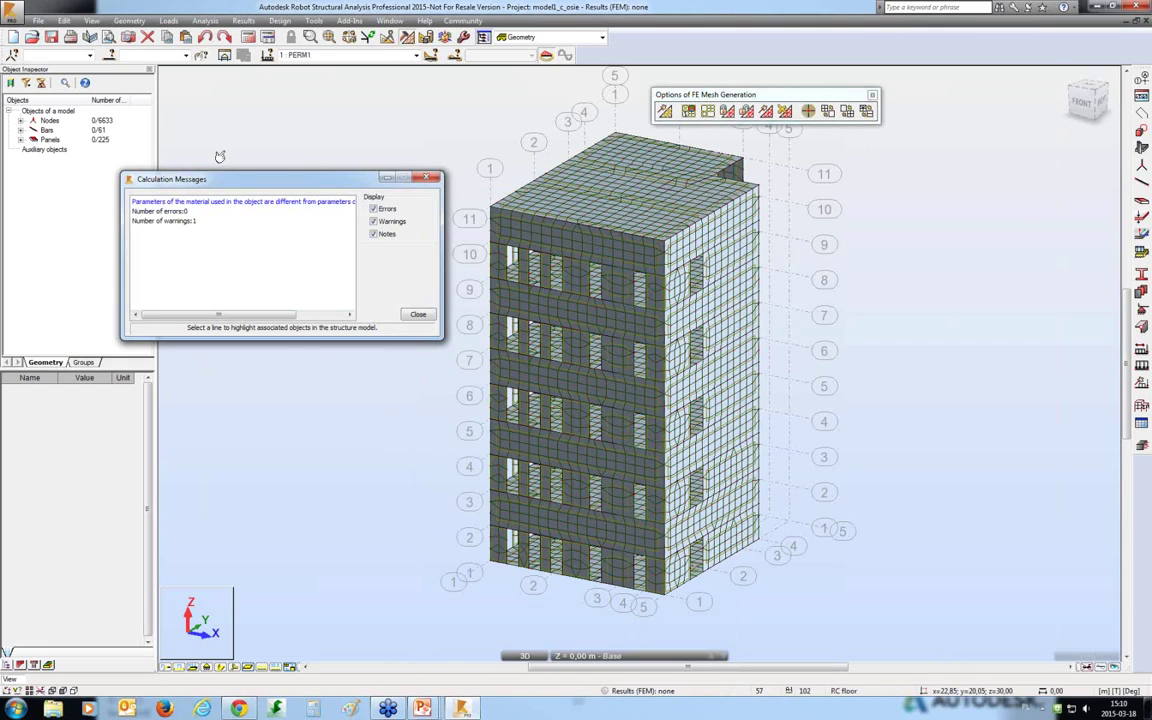
left_click(431, 177)
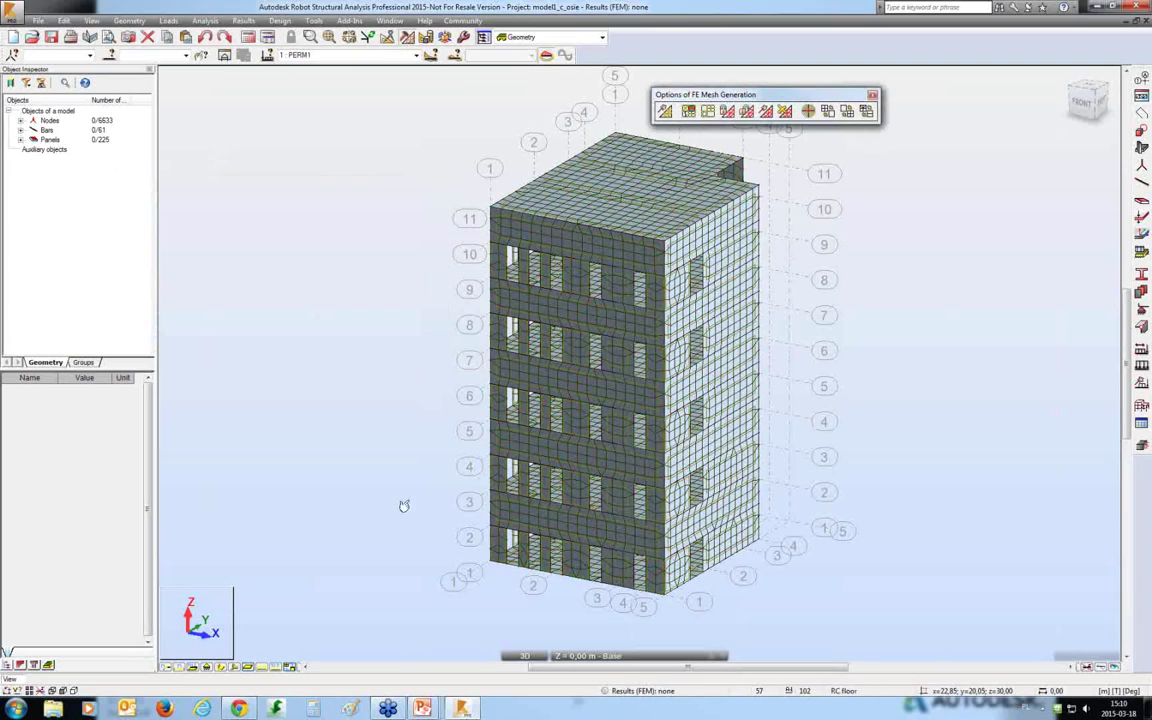
left_click(1096, 8)
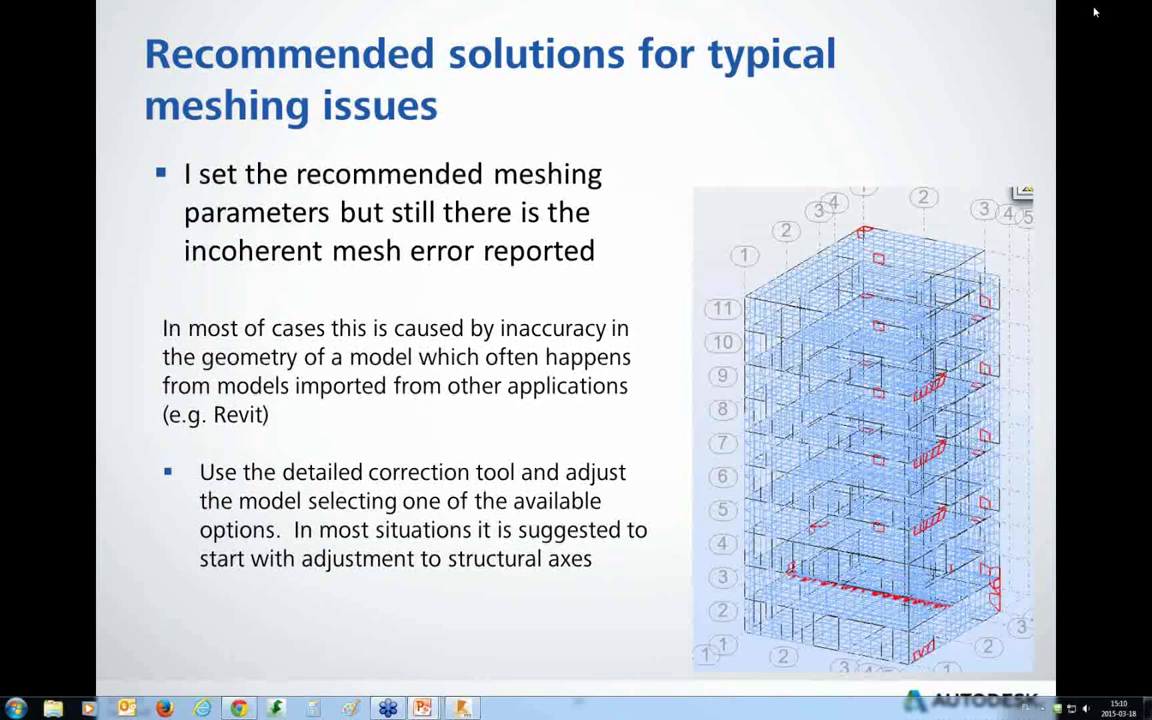
left_click(1095, 16)
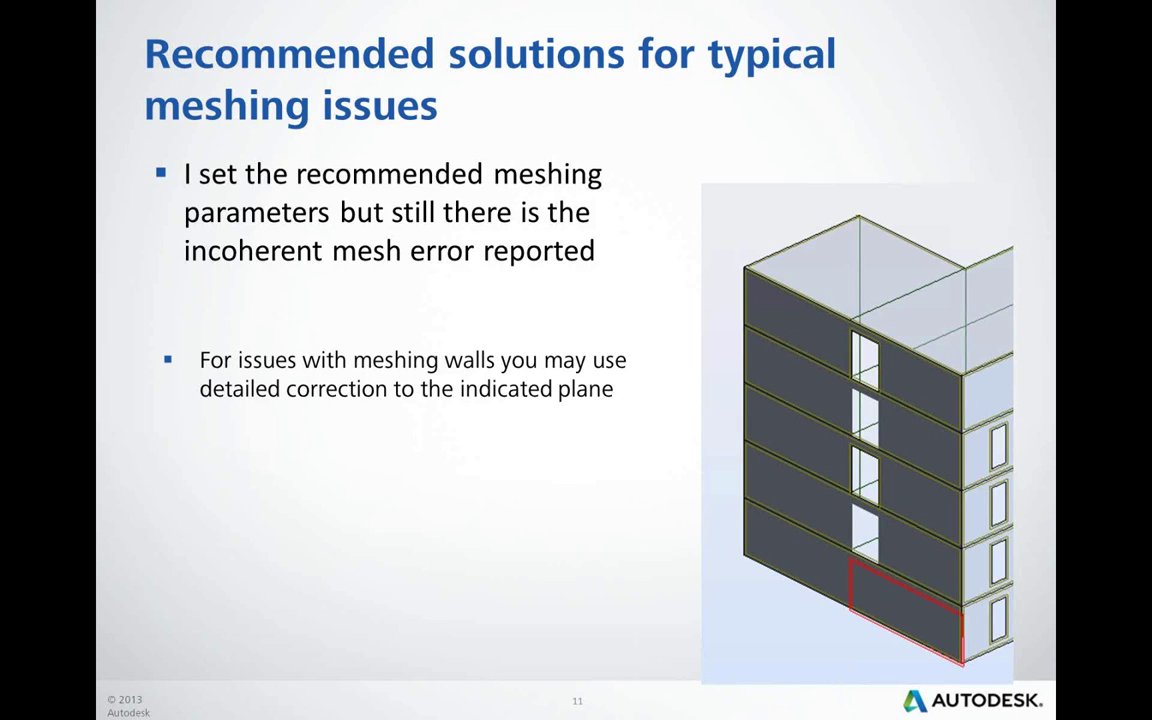
key("alt+Tab")
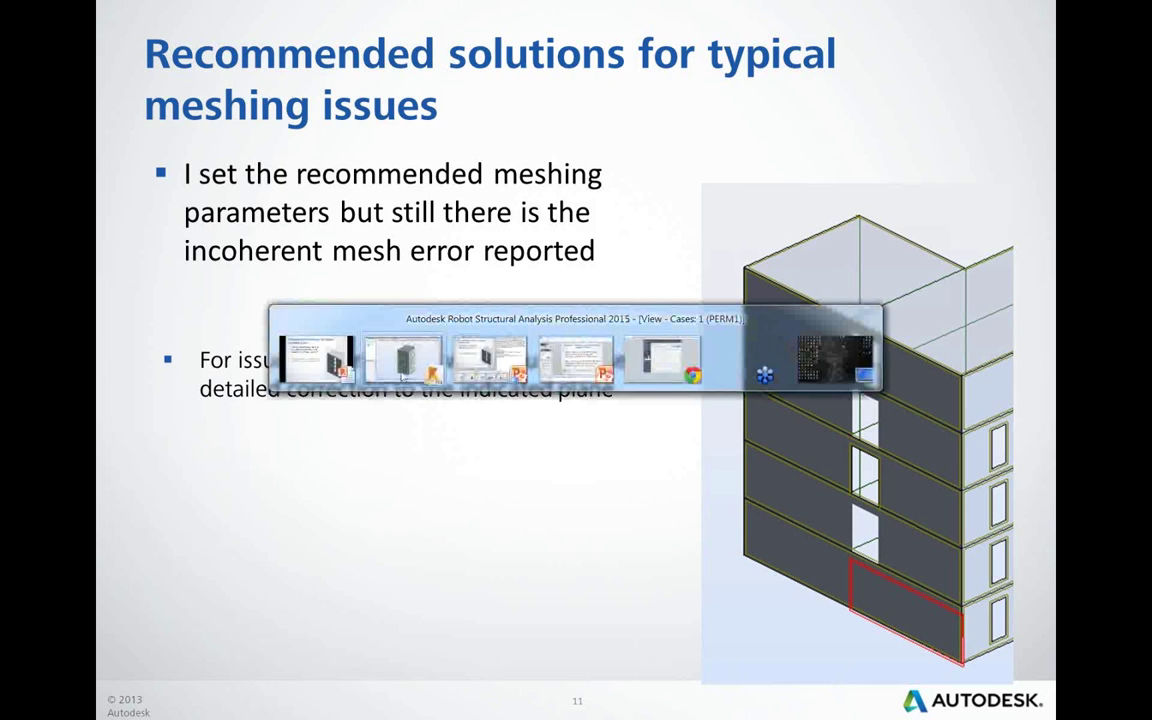
key("alt+Tab")
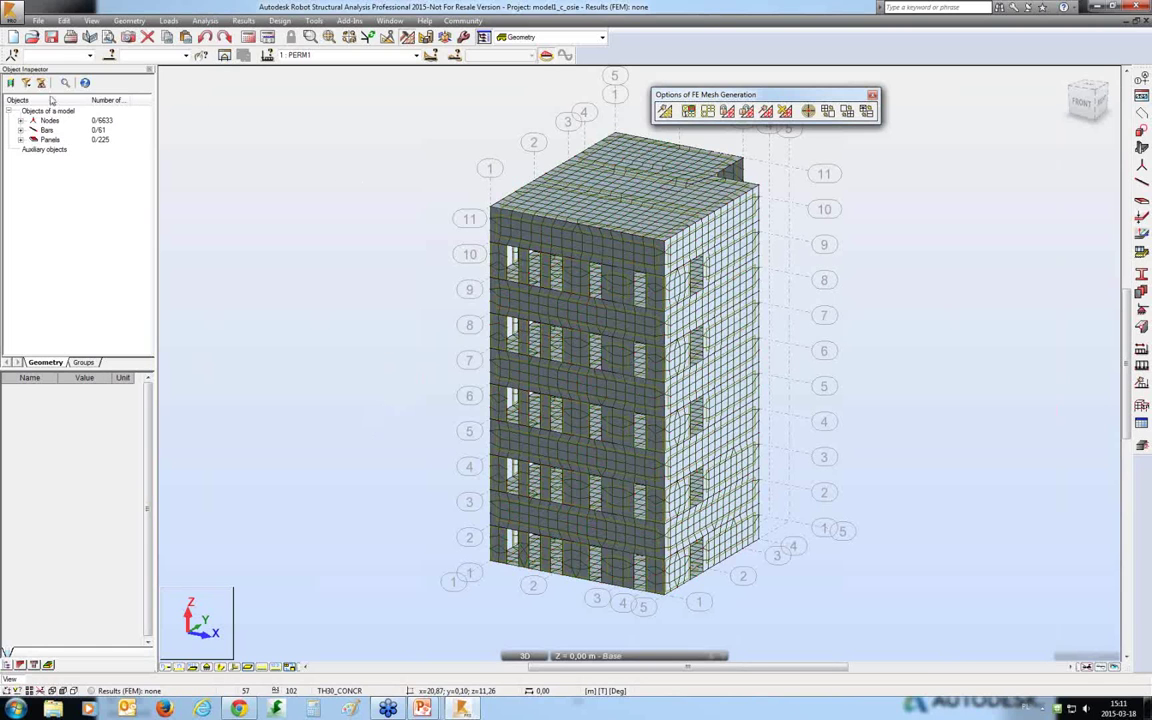
Open the project file model 2d1.rtd from the webinar 2 folder.
left_click(28, 38)
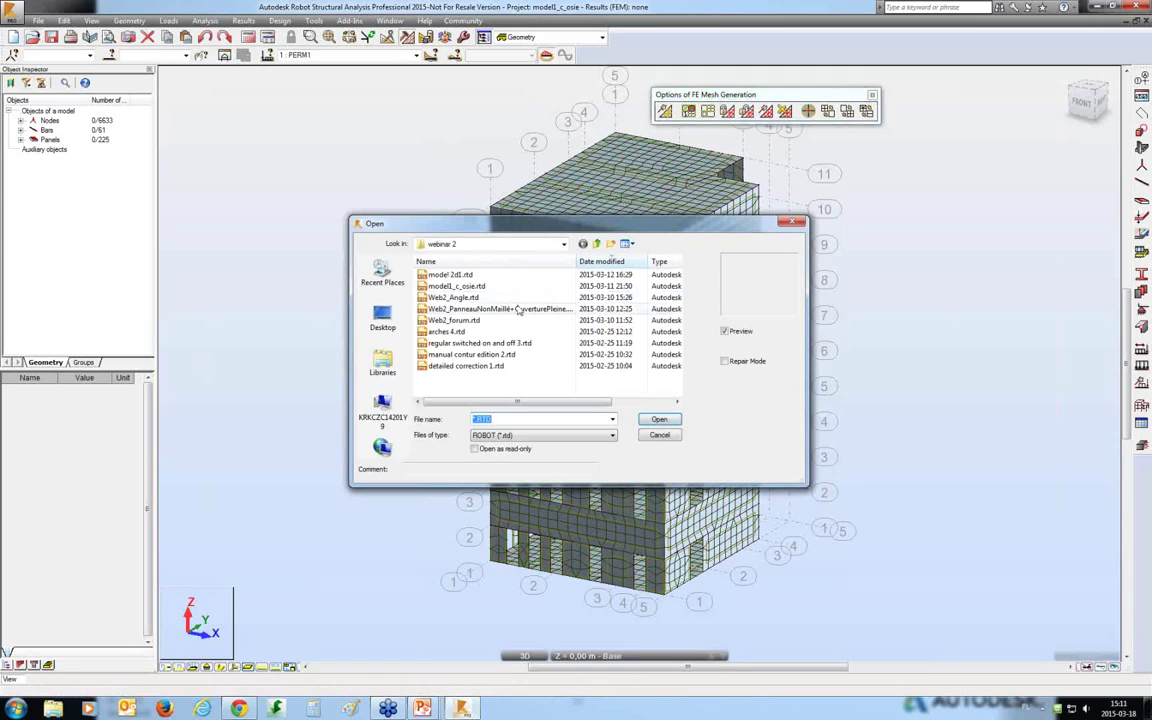
left_click(452, 275)
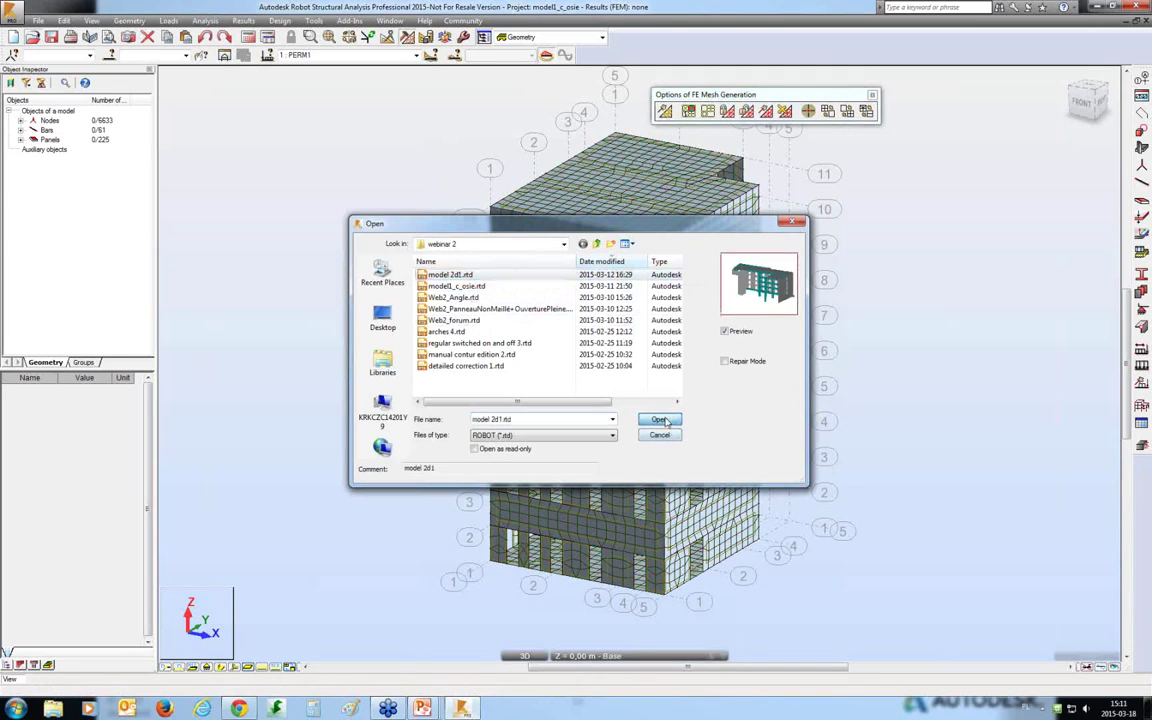
left_click(659, 419)
left_click(605, 382)
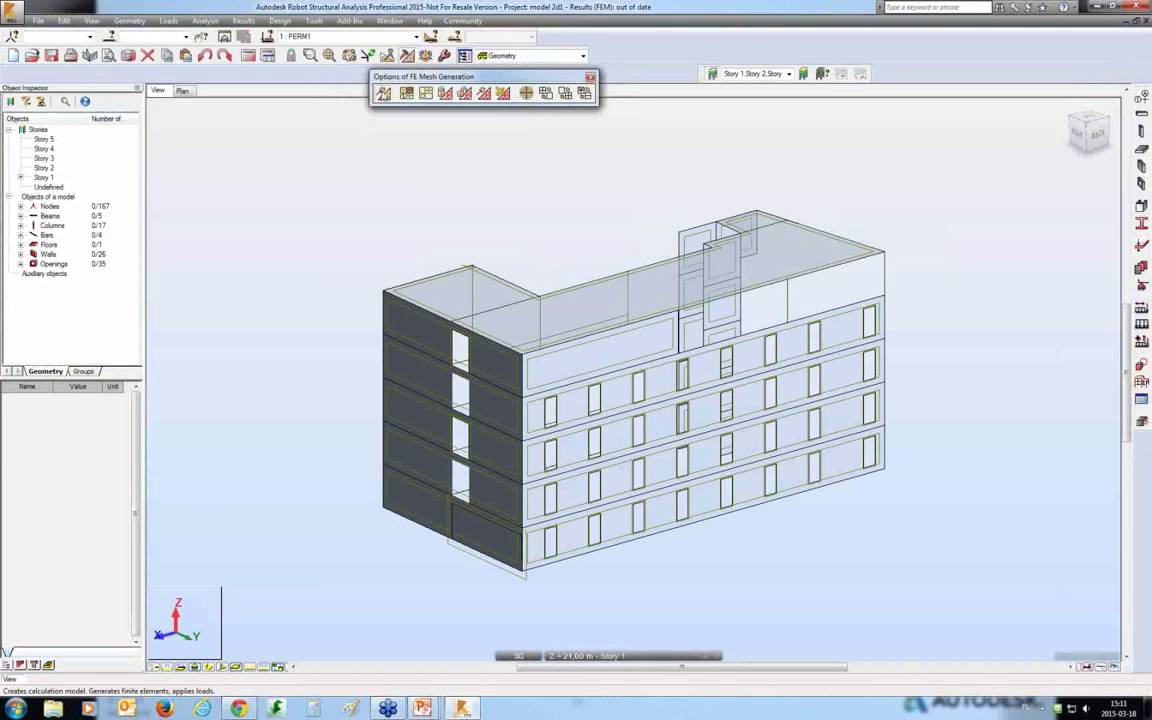
Generate the finite element mesh for the building and inspect the mesh around the lowest wall corner.
left_click(383, 93)
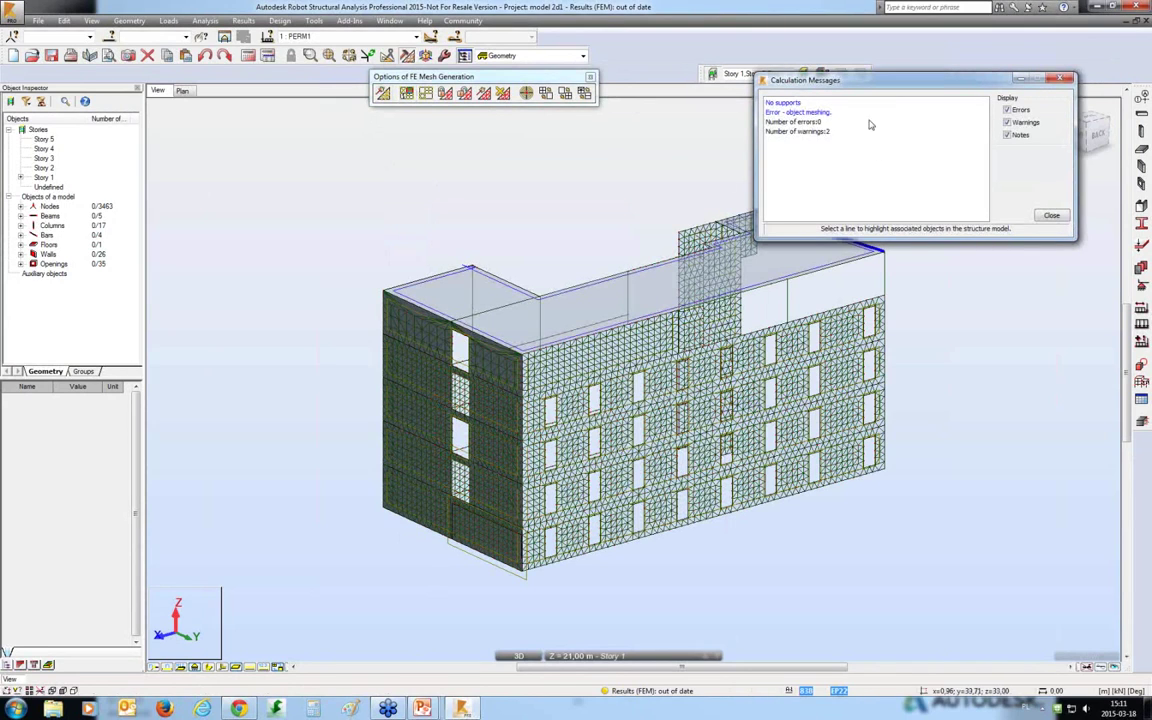
scroll(555, 566, "up", 5)
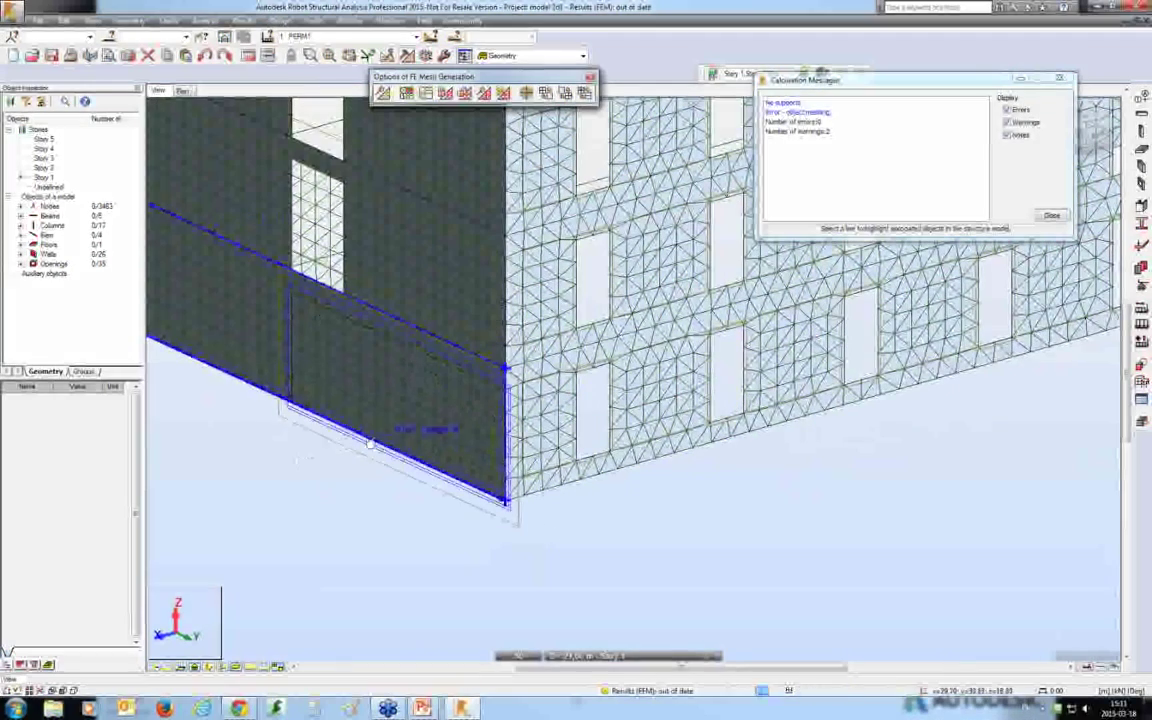
middle_click_drag(554, 547, 776, 574)
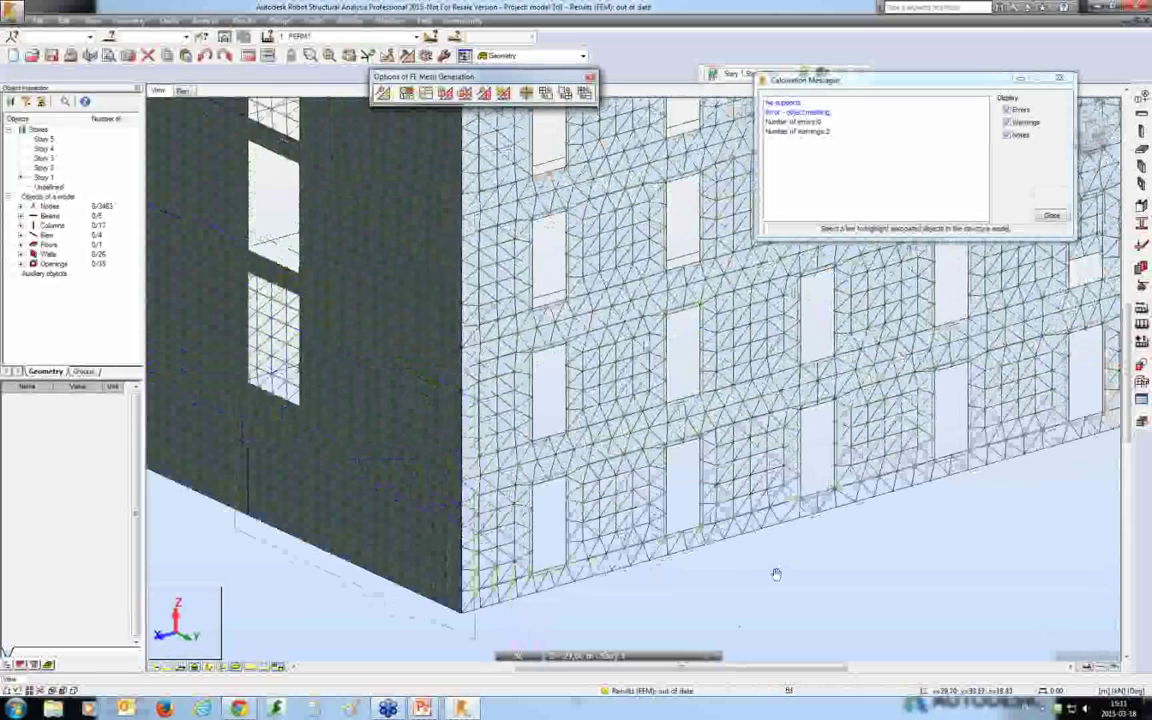
scroll(776, 574, "down", 5)
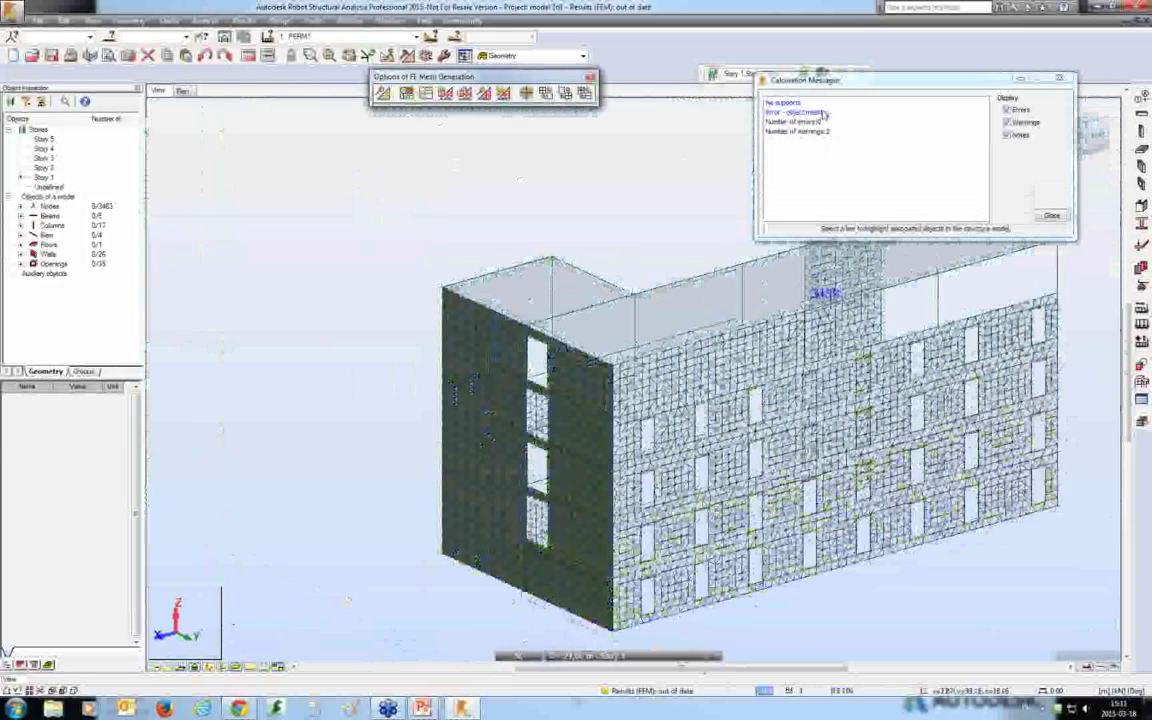
Highlight the floor flagged by the object meshing error and examine its contour at the back corner.
left_click(820, 113)
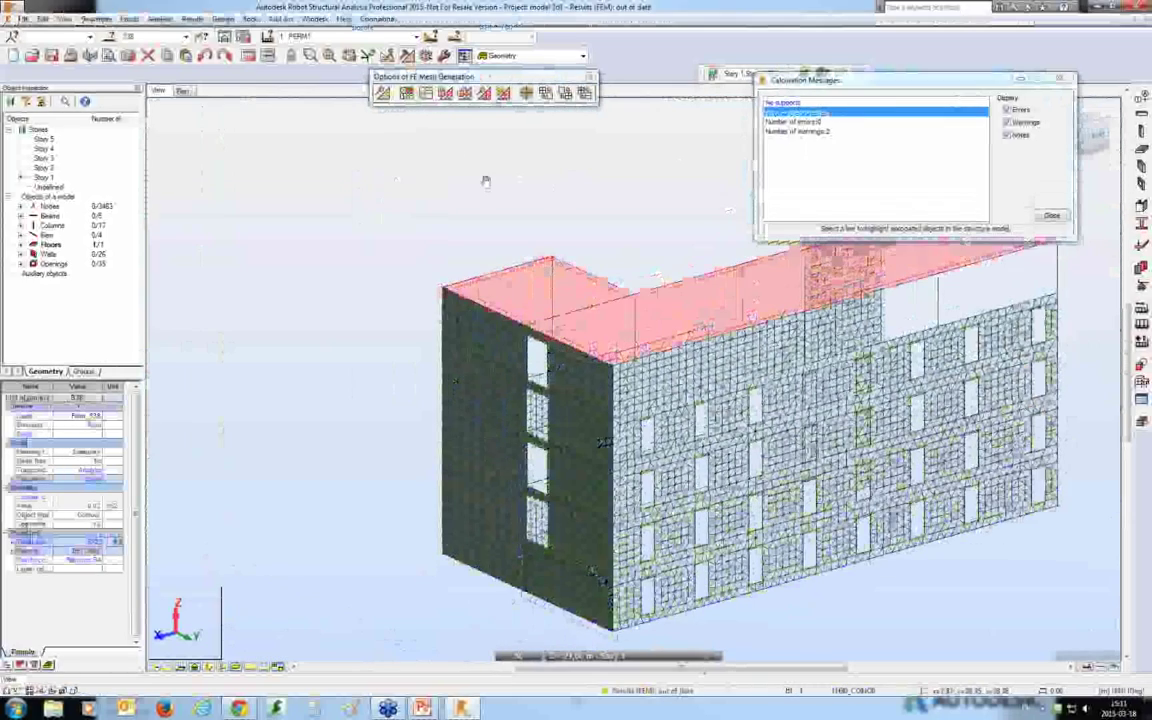
middle_click_drag(557, 188, 374, 183)
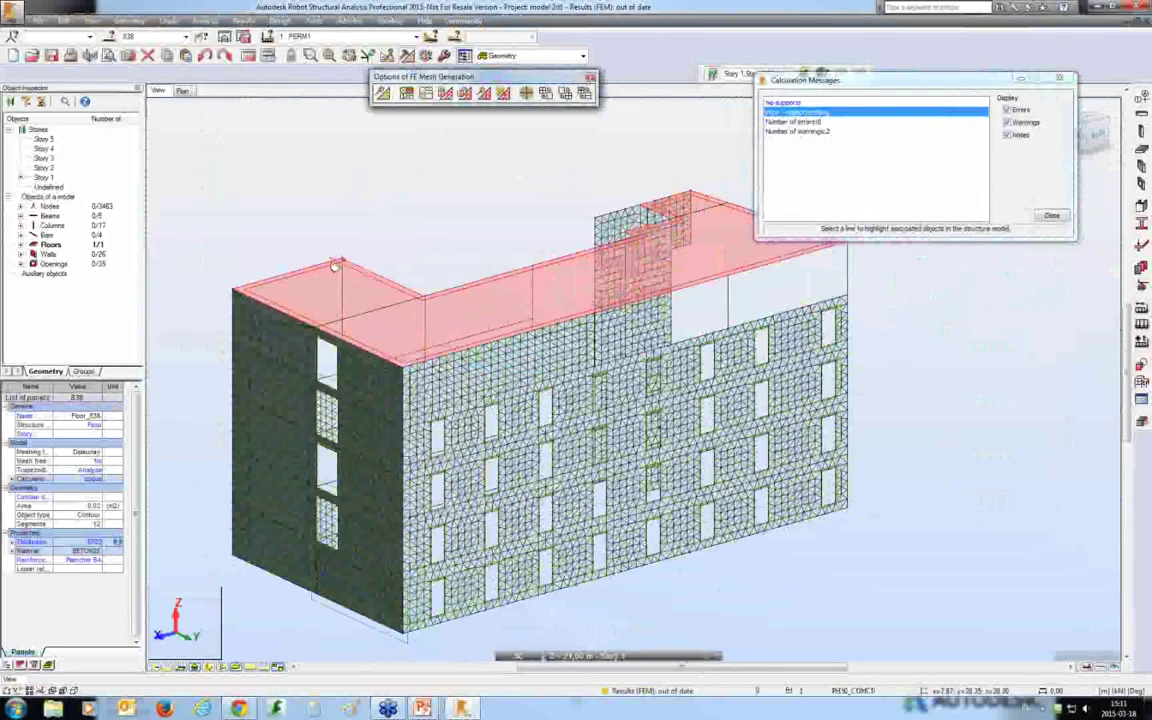
scroll(320, 240, "up", 6)
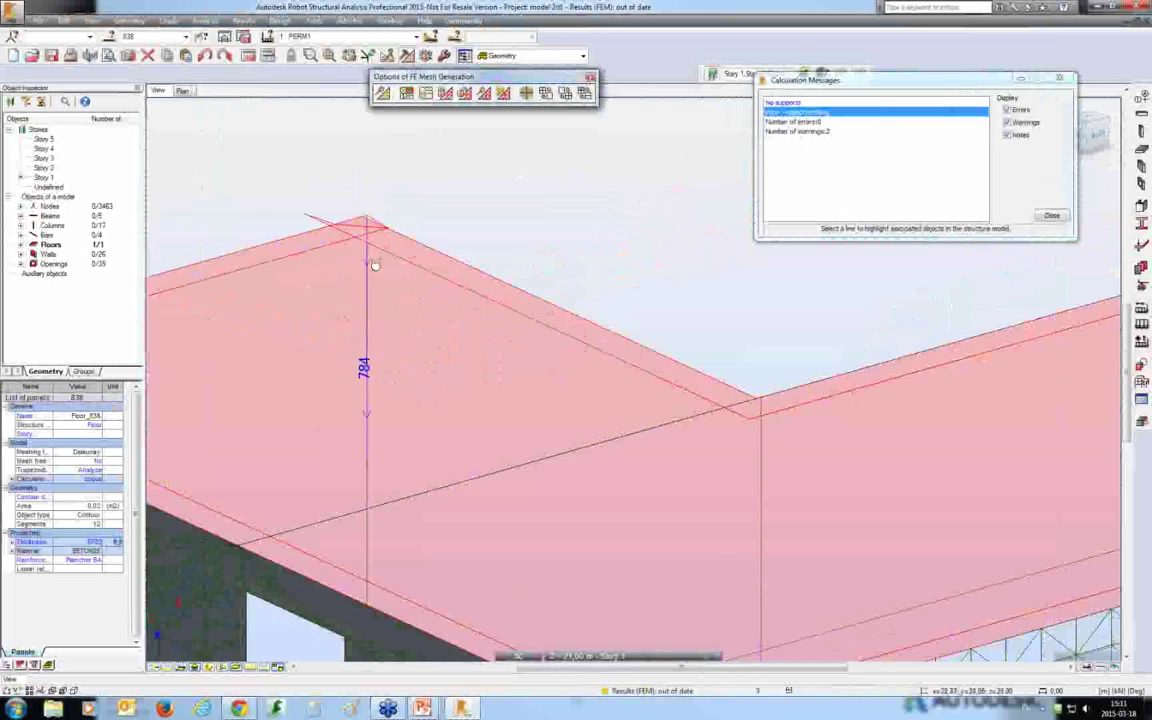
scroll(430, 244, "up", 2)
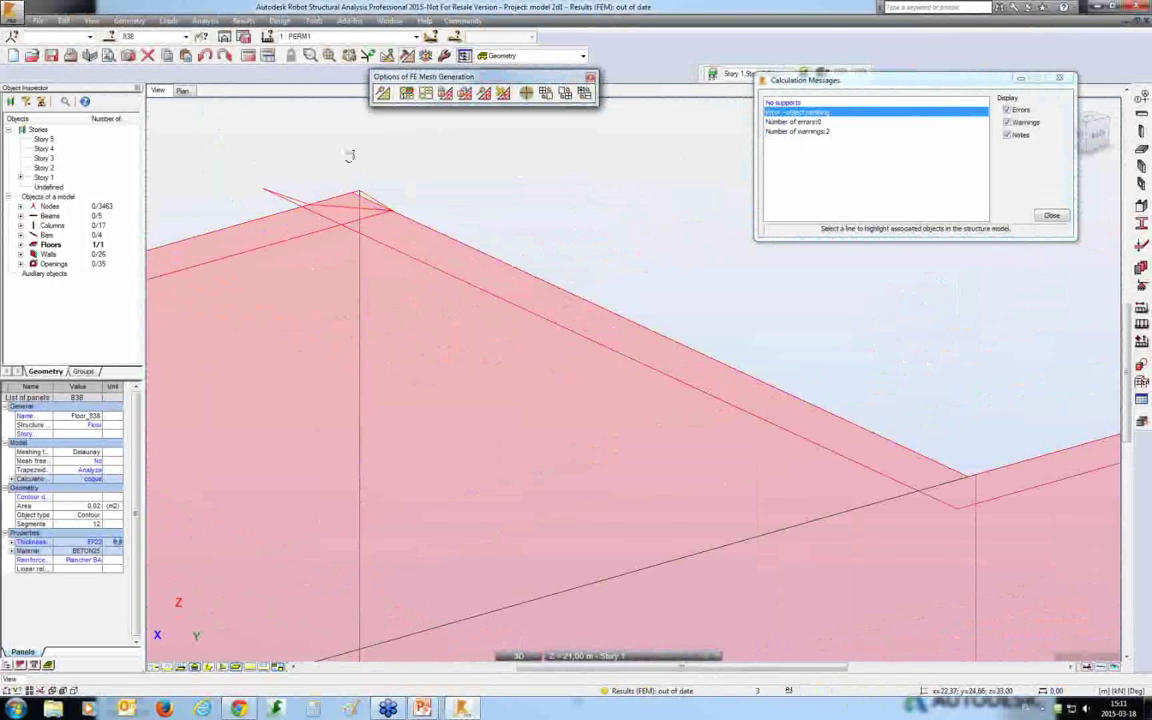
Deselect the flagged floor and turn on the display of node symbols around its back corner.
scroll(456, 240, "down", 3)
scroll(456, 240, "down", 5)
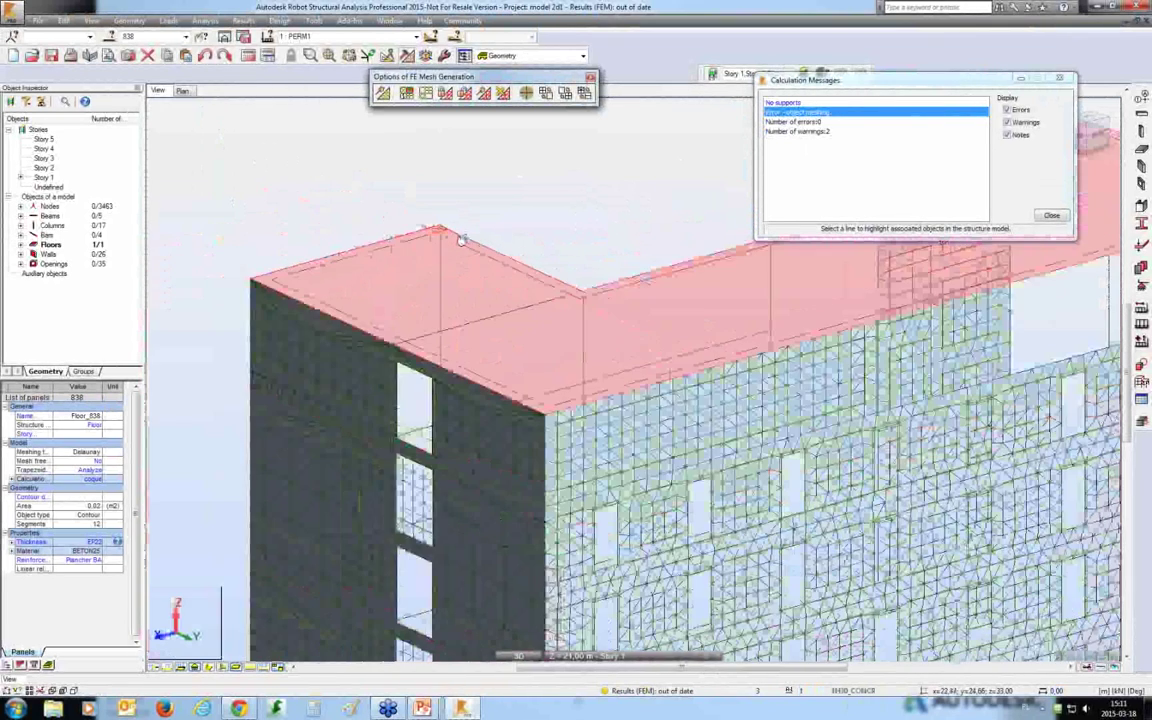
scroll(513, 203, "up", 3)
left_click(513, 203)
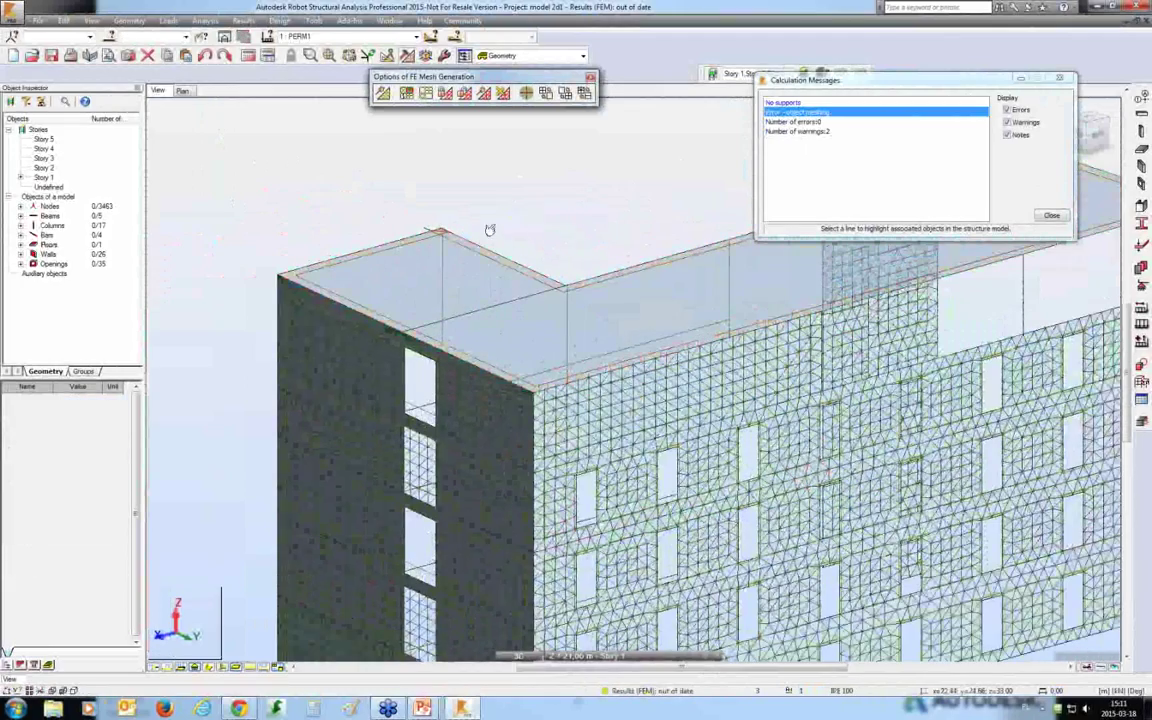
middle_click_drag(452, 248, 446, 207)
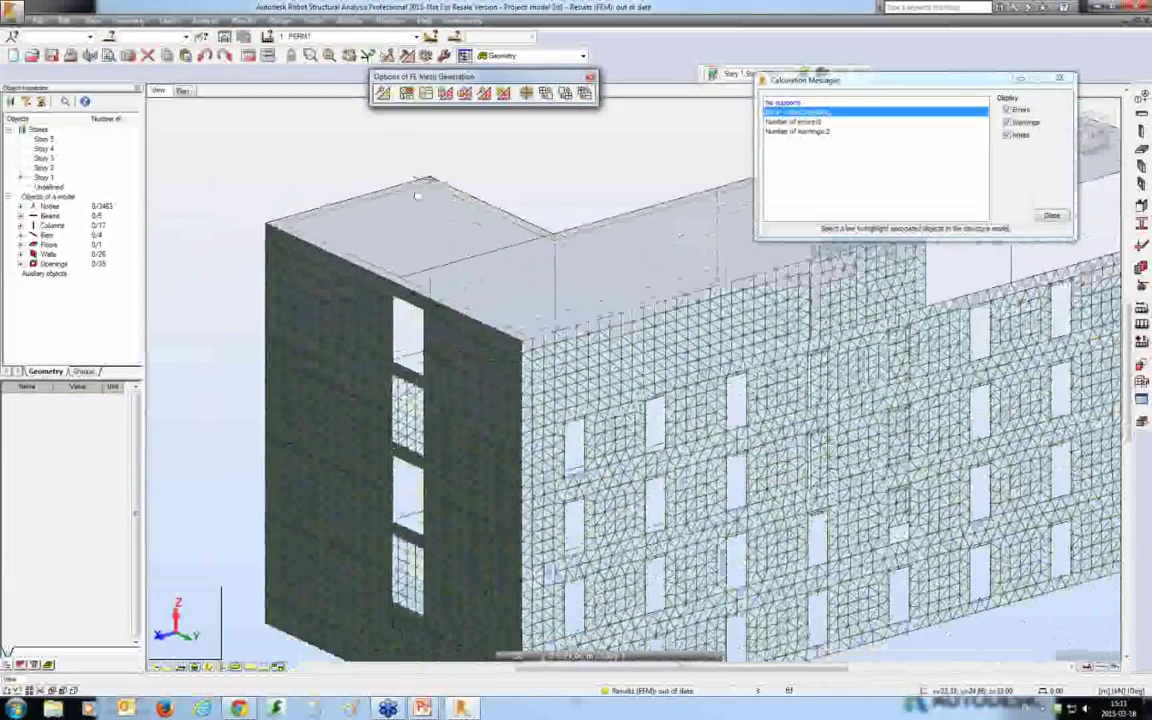
scroll(446, 207, "up", 5)
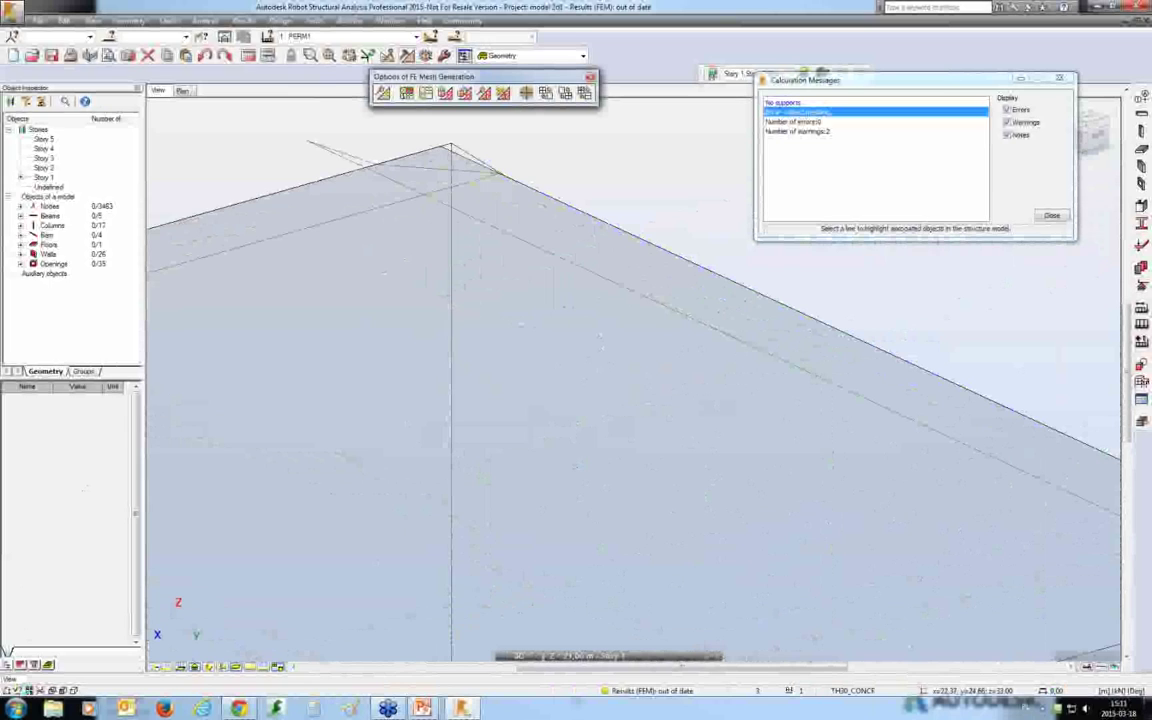
key("ctrl+d")
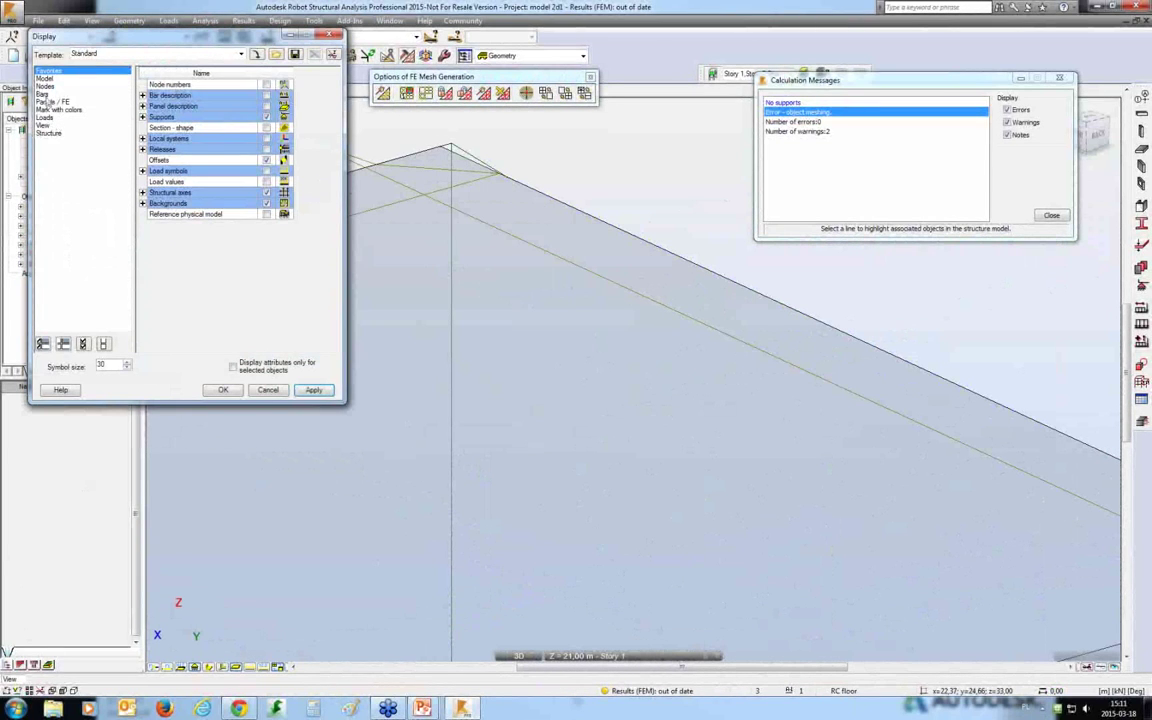
left_click(48, 102)
left_click(266, 128)
left_click(222, 390)
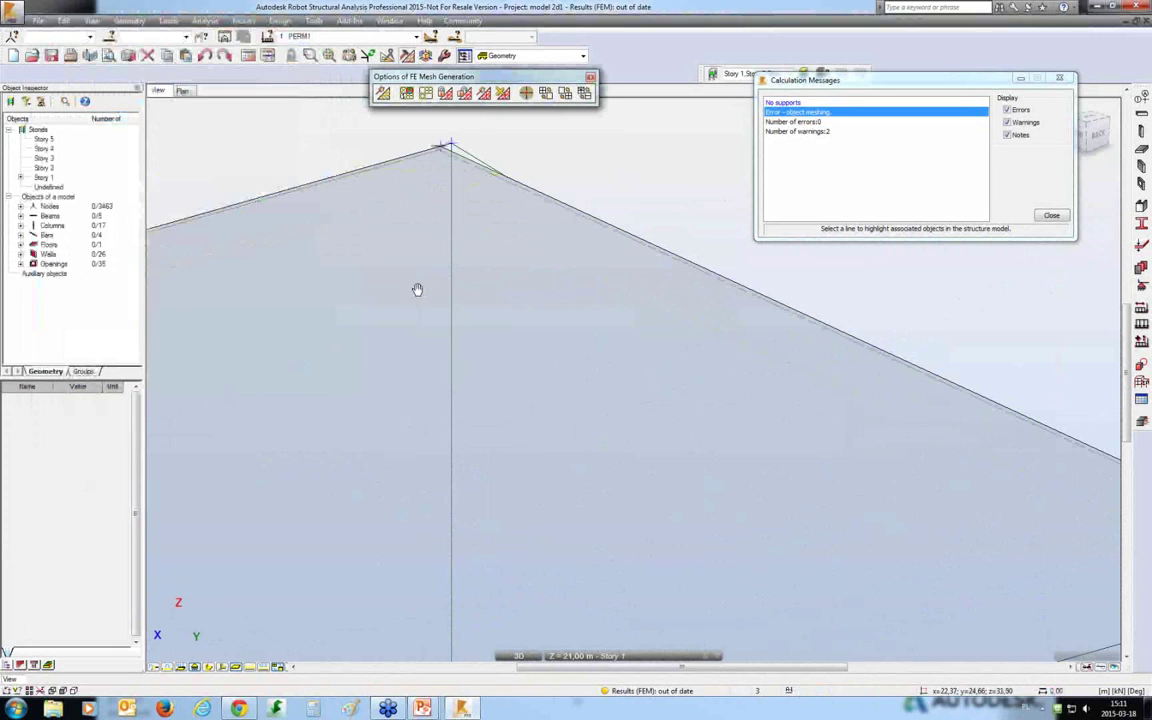
Correct the flagged floor's contour at the back corner by removing the redundant vertices so its edges meet at the outer corner node.
middle_click_drag(422, 267, 442, 360)
middle_click_drag(398, 396, 377, 347)
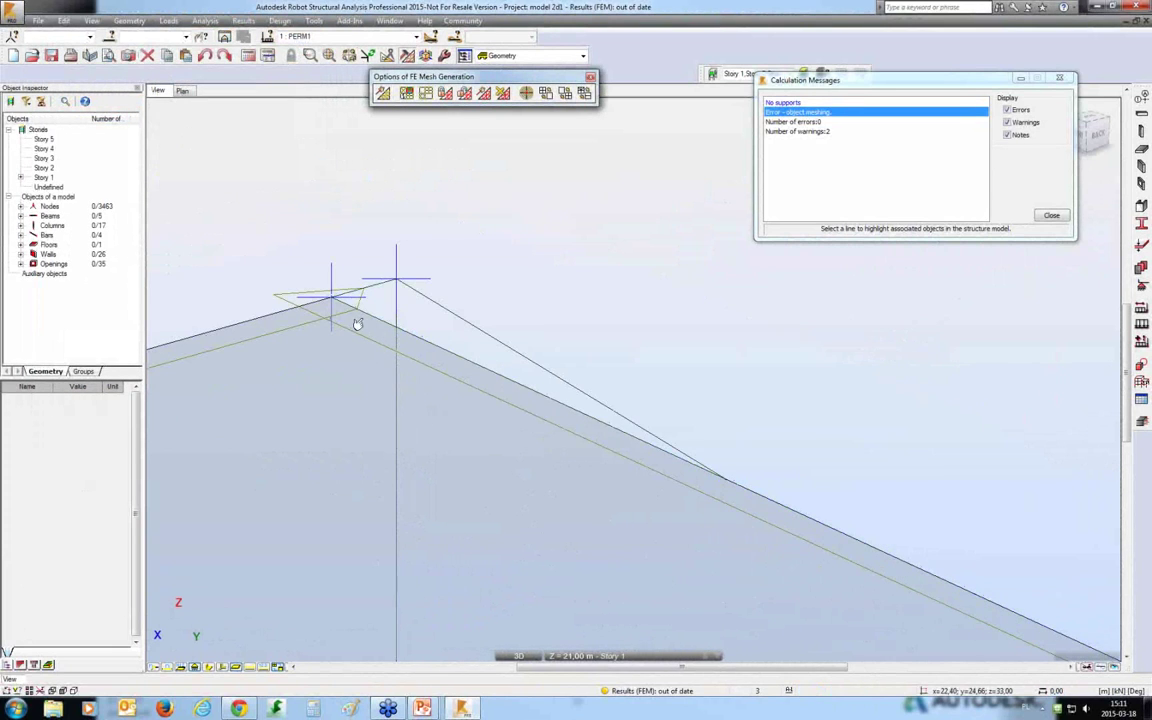
left_click(337, 314)
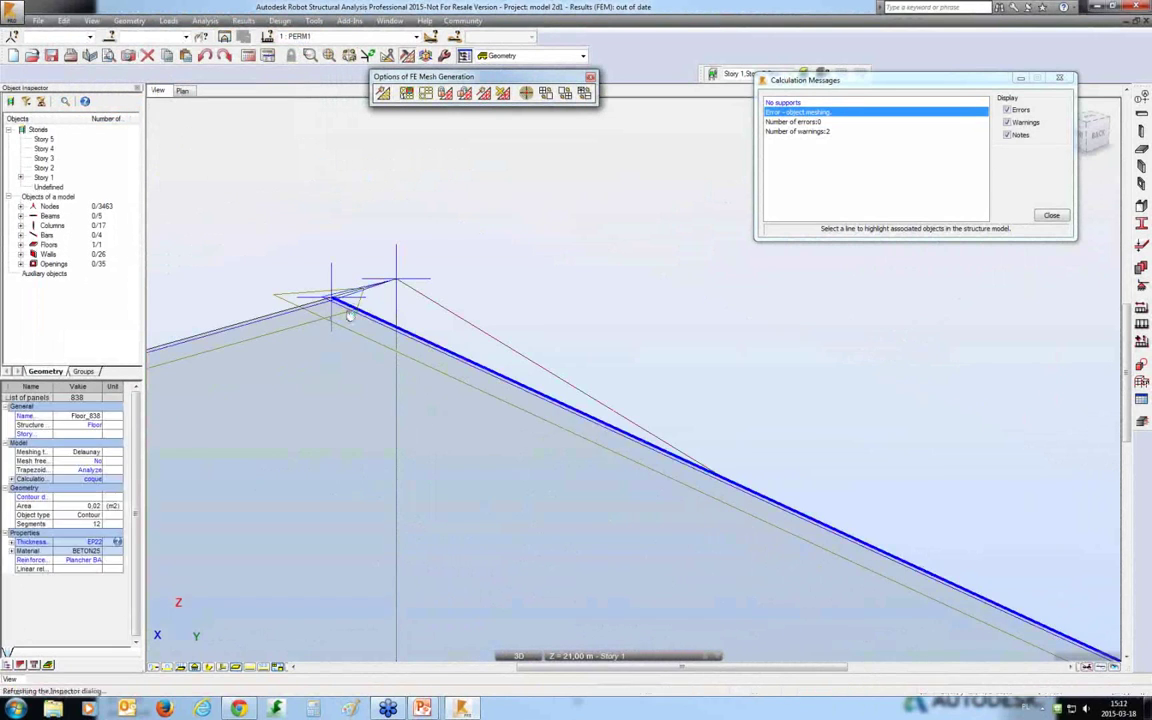
key("Escape")
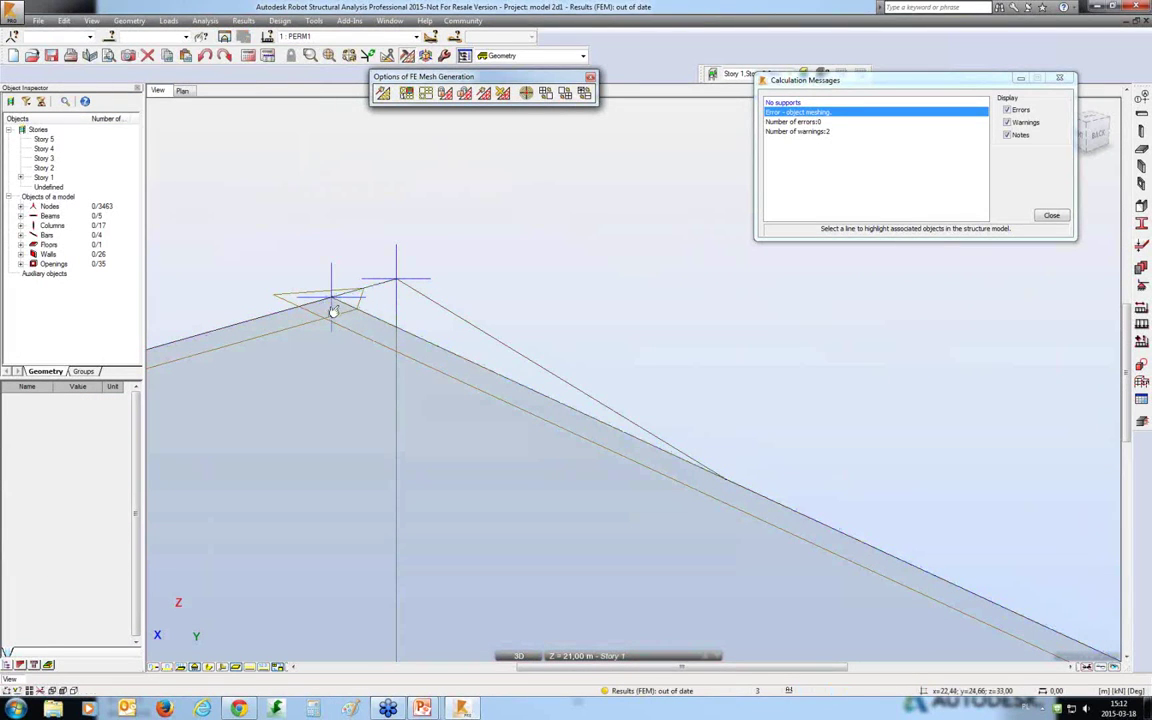
left_click(337, 309)
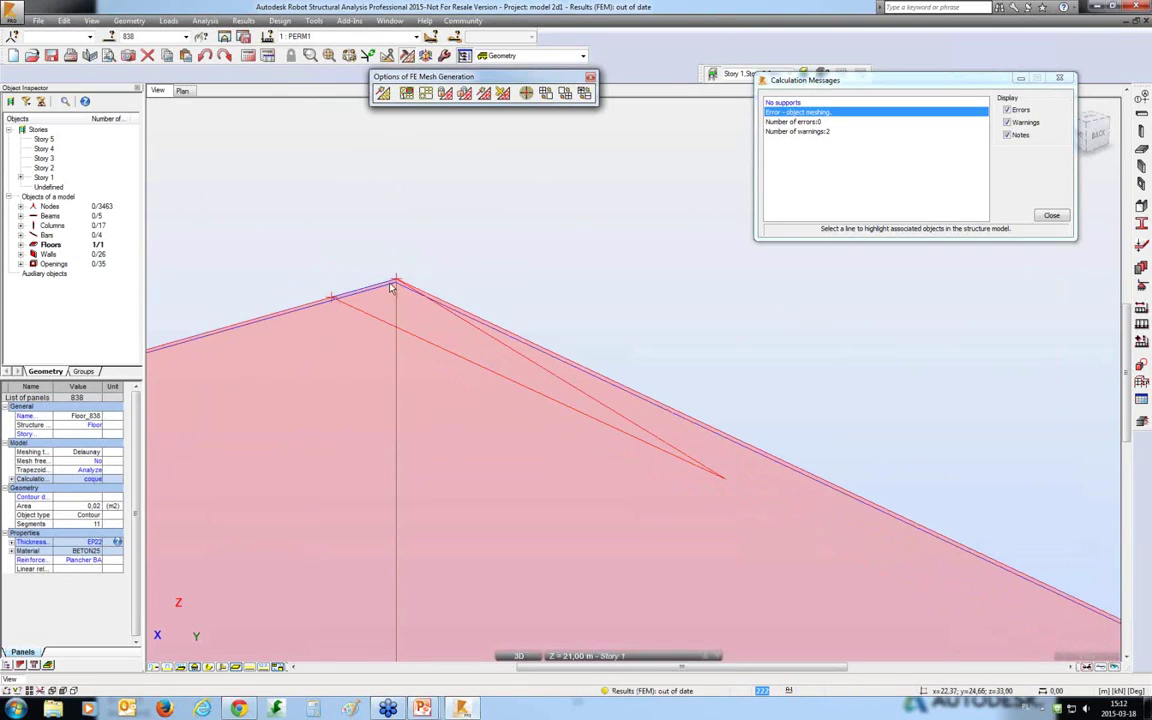
middle_click_drag(360, 320, 443, 352, "shift")
scroll(507, 200, "down", 5)
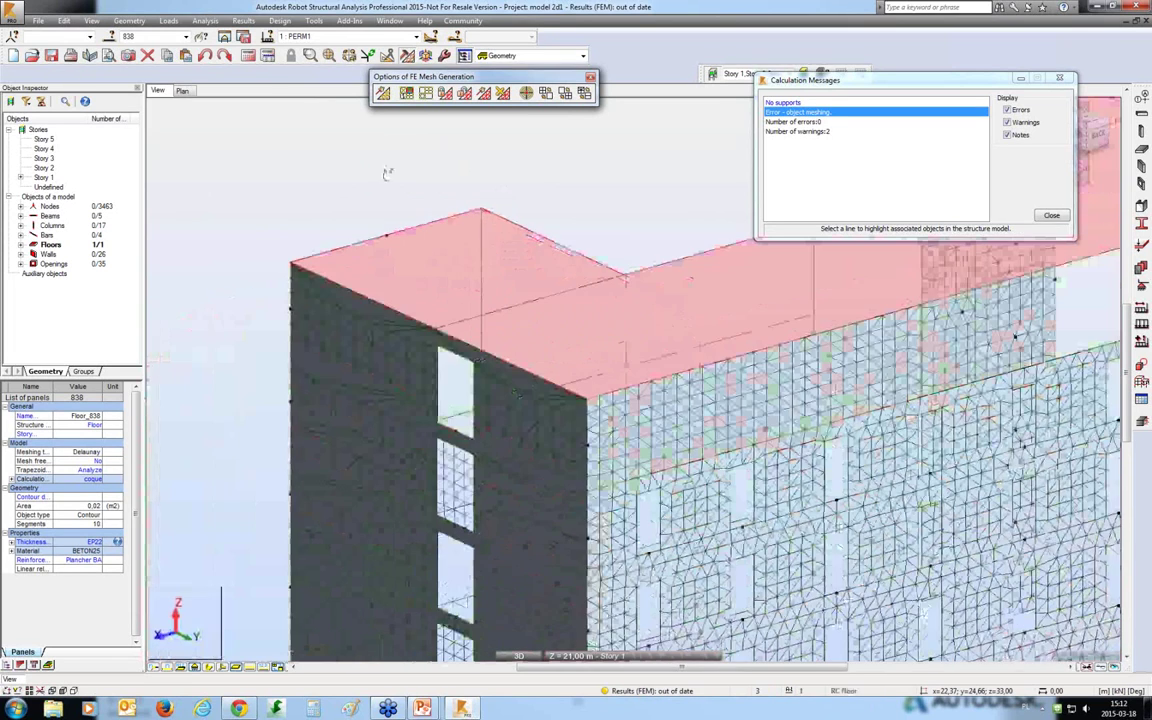
left_click(387, 173)
middle_click_drag(378, 177, 560, 420, "shift")
key("Escape")
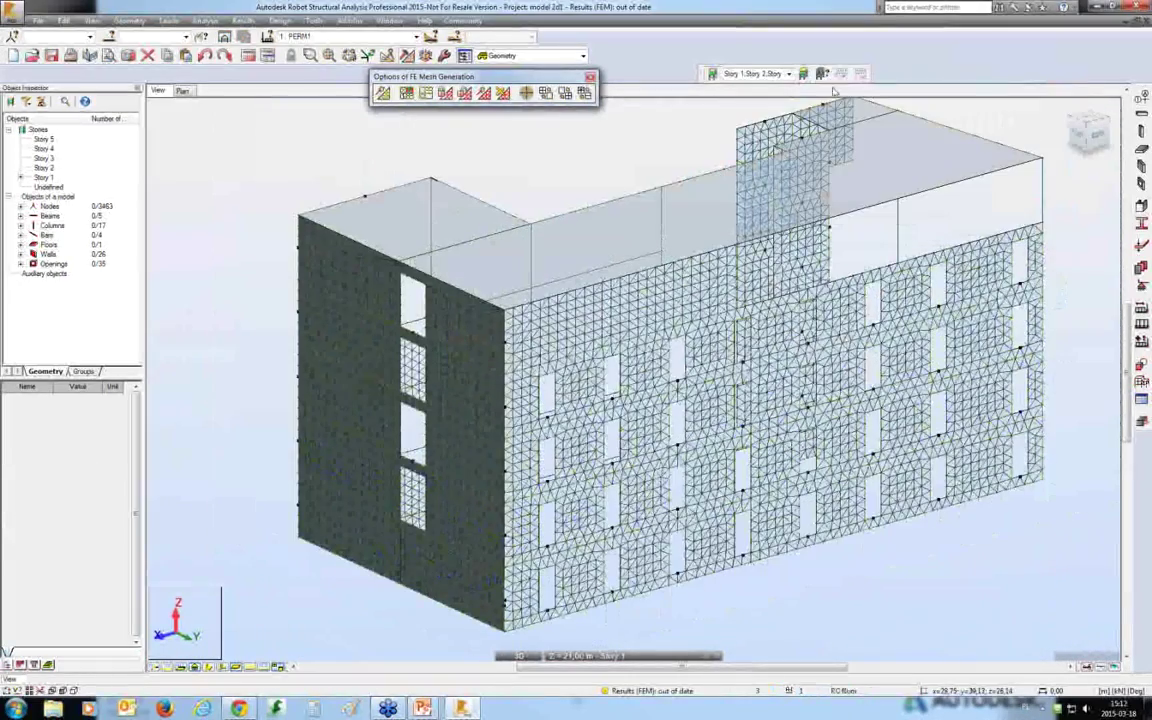
Delete the finite element mesh from all panels and clear the panel selection.
left_click(464, 92)
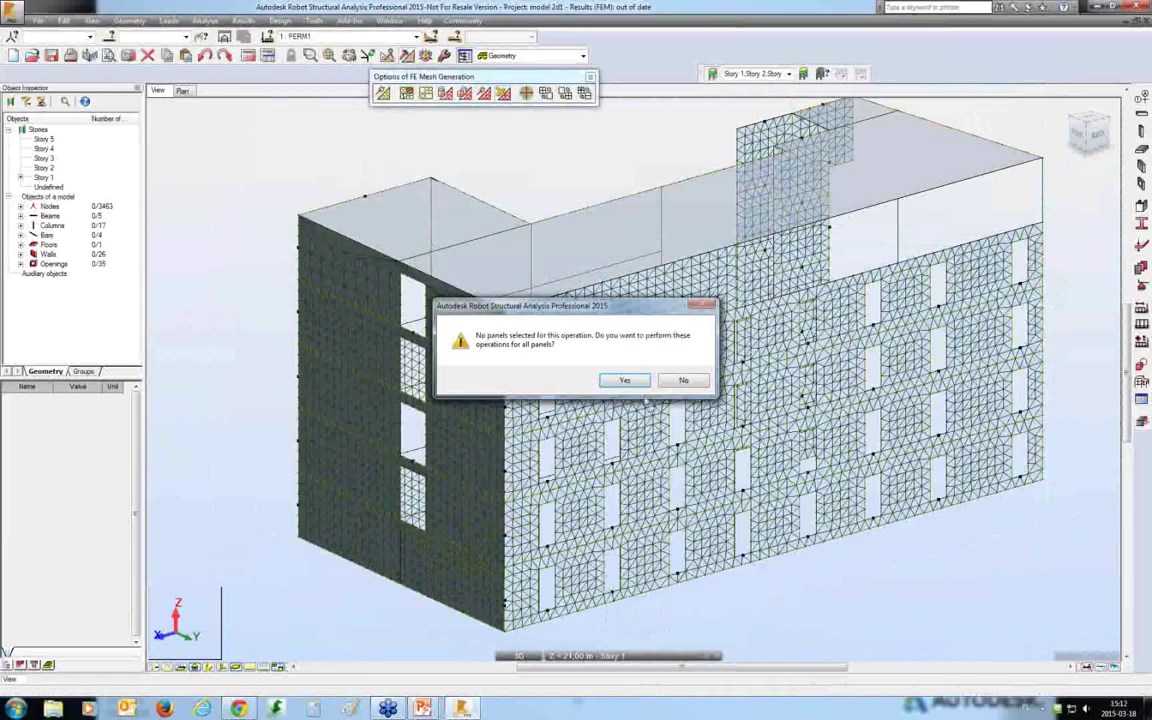
left_click(624, 381)
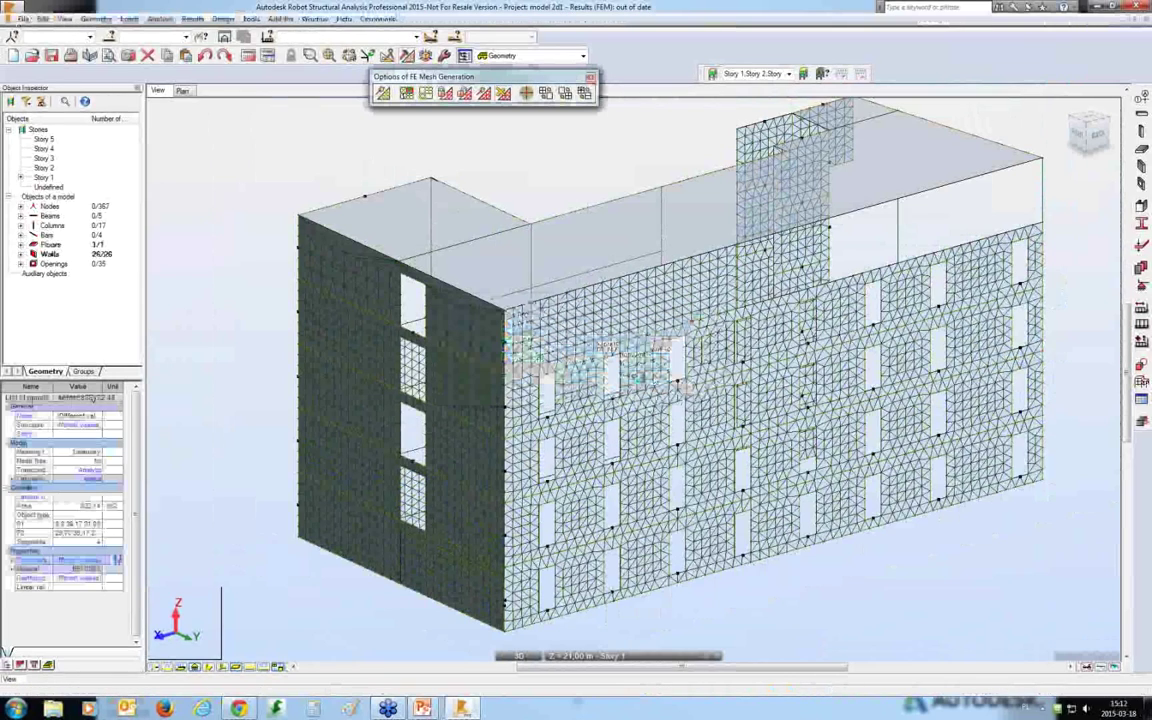
left_click(200, 135)
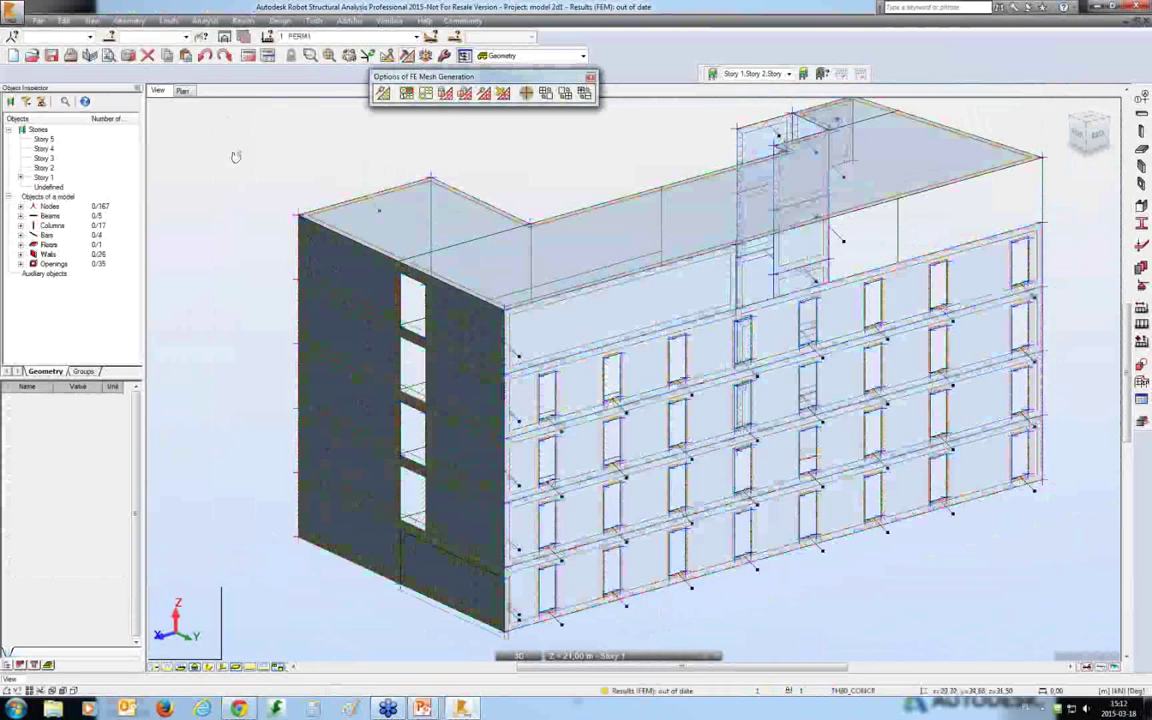
middle_click_drag(247, 170, 250, 160)
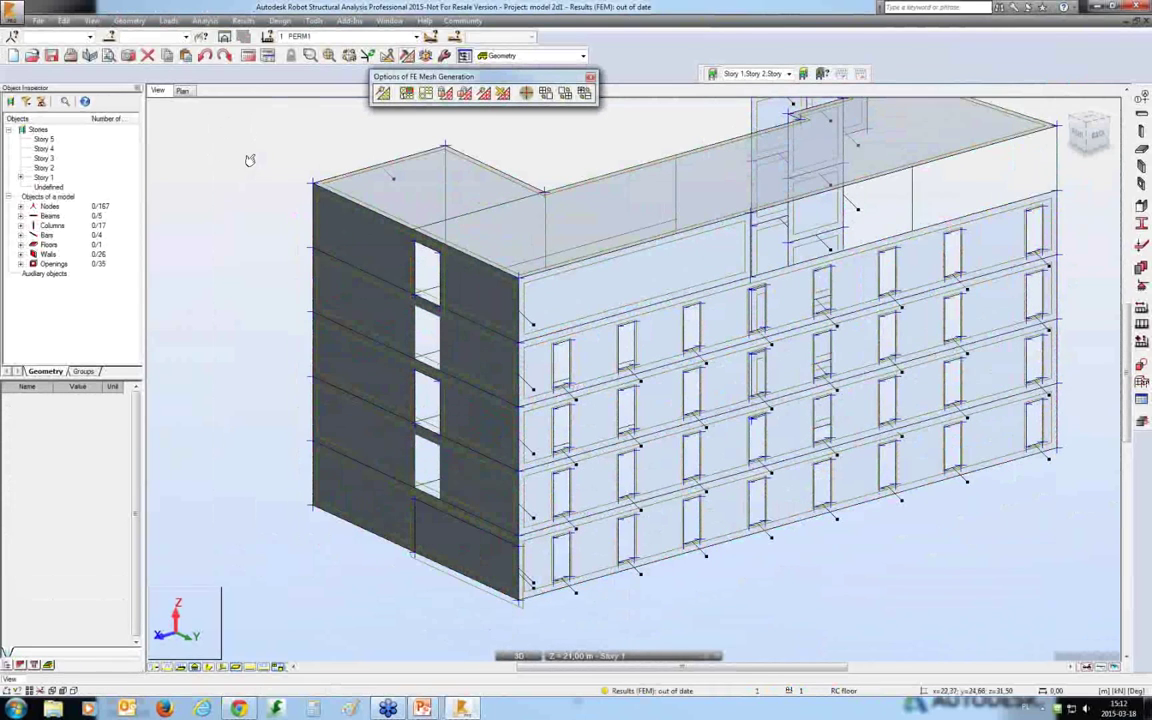
Apply detailed correction of the whole structure with 0.01 m precision to the plane through three corners of the dark end wall.
left_click(64, 20)
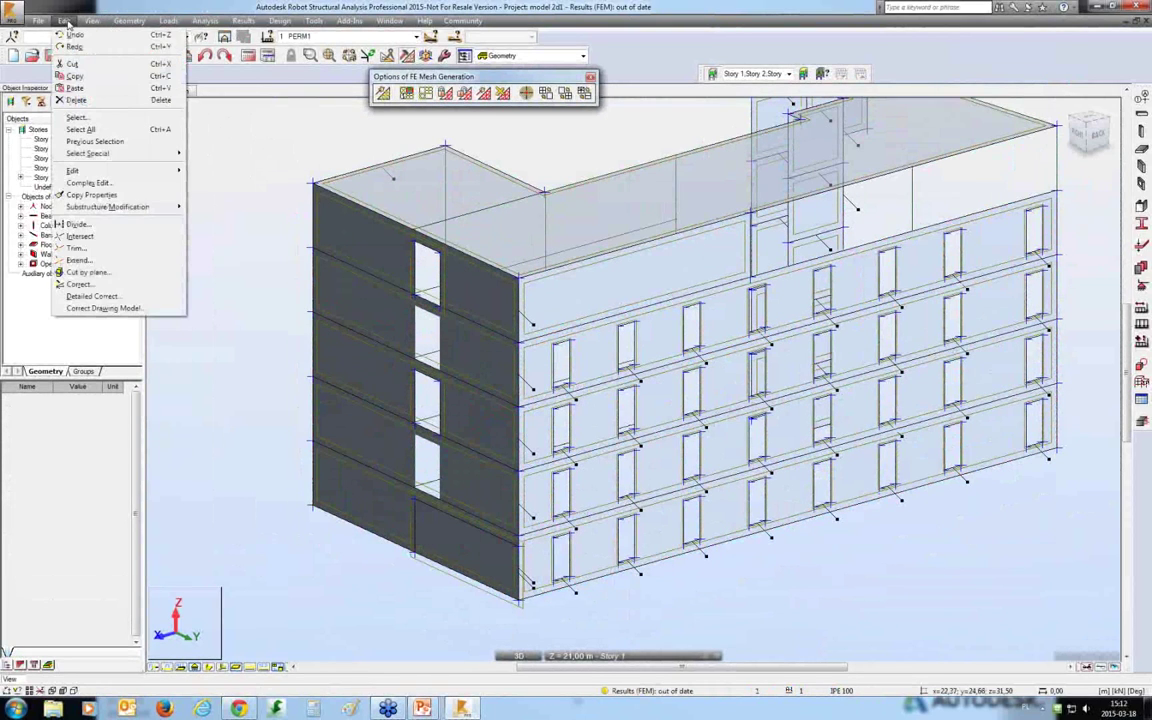
left_click(105, 296)
left_click(879, 156)
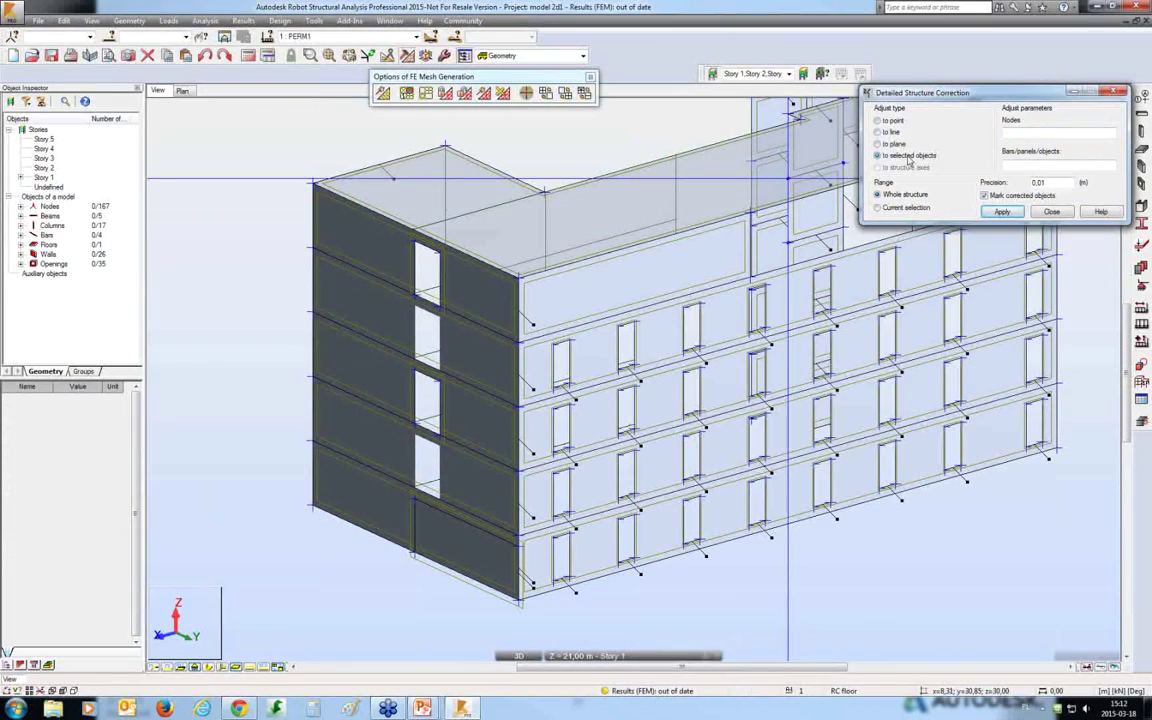
left_click(904, 145)
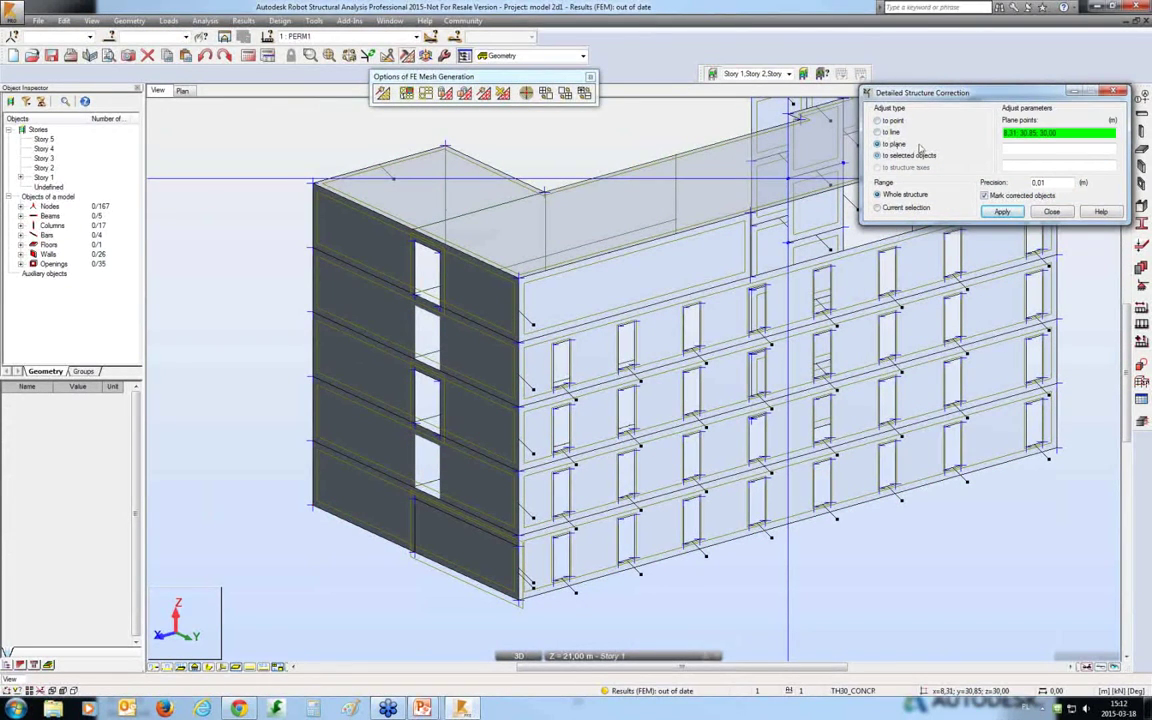
left_click(313, 505)
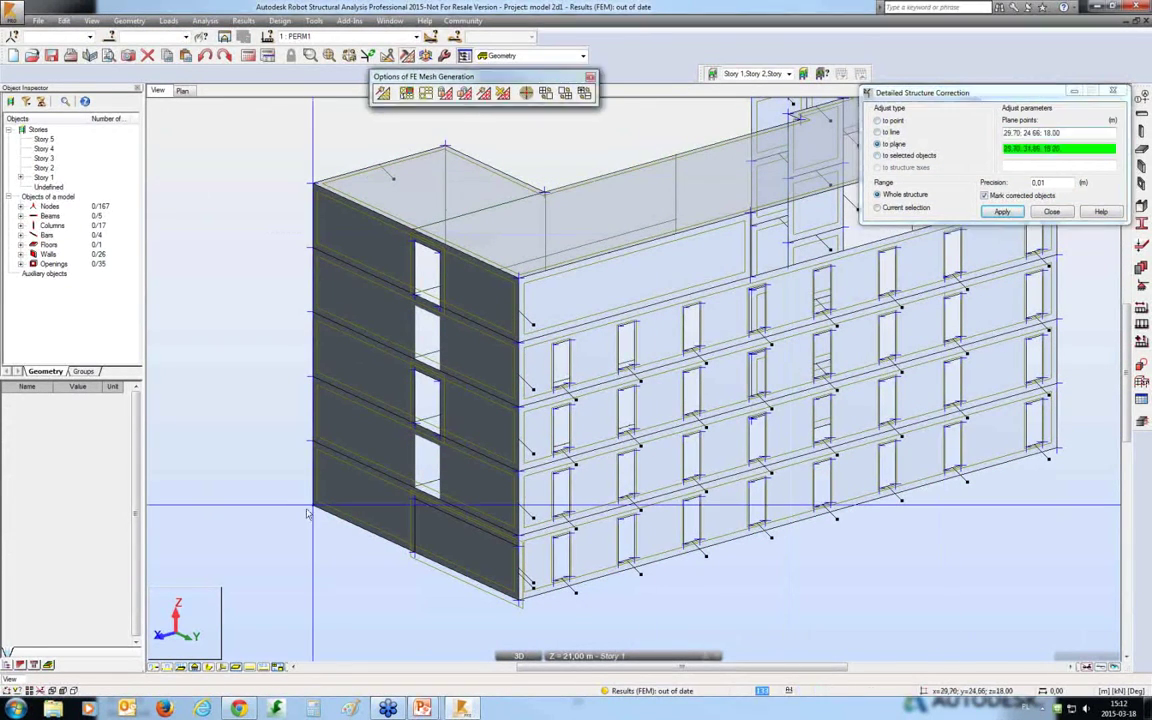
left_click(518, 598)
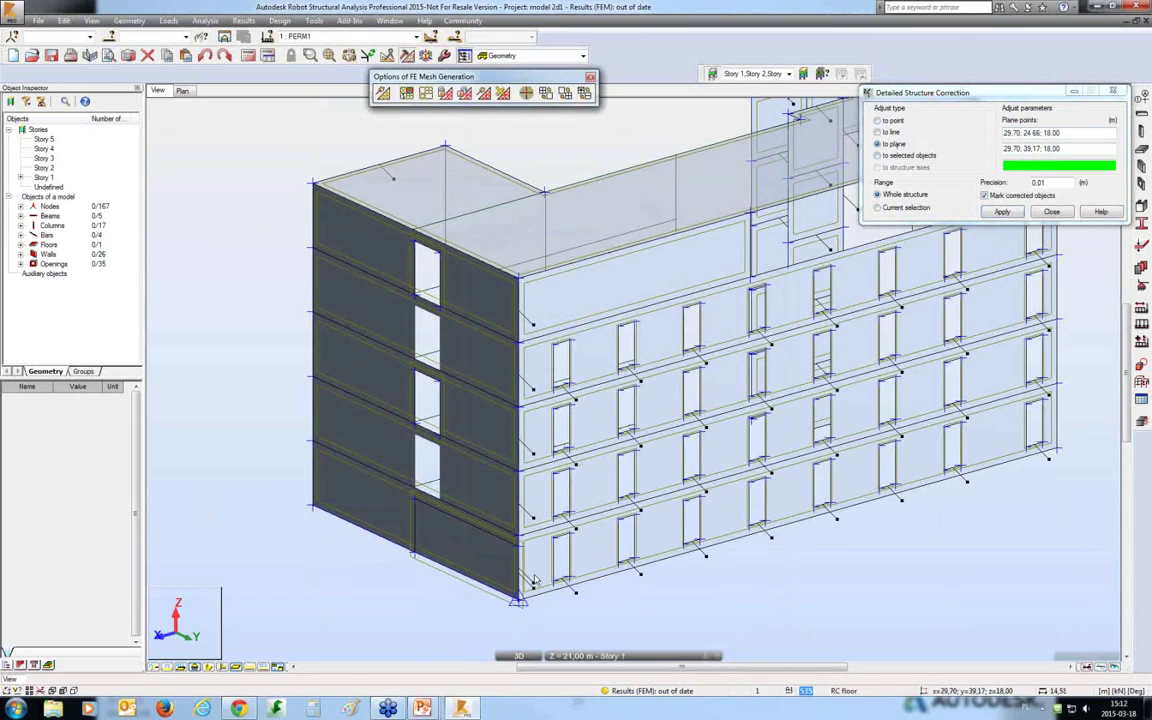
left_click(518, 276)
left_click(1003, 213)
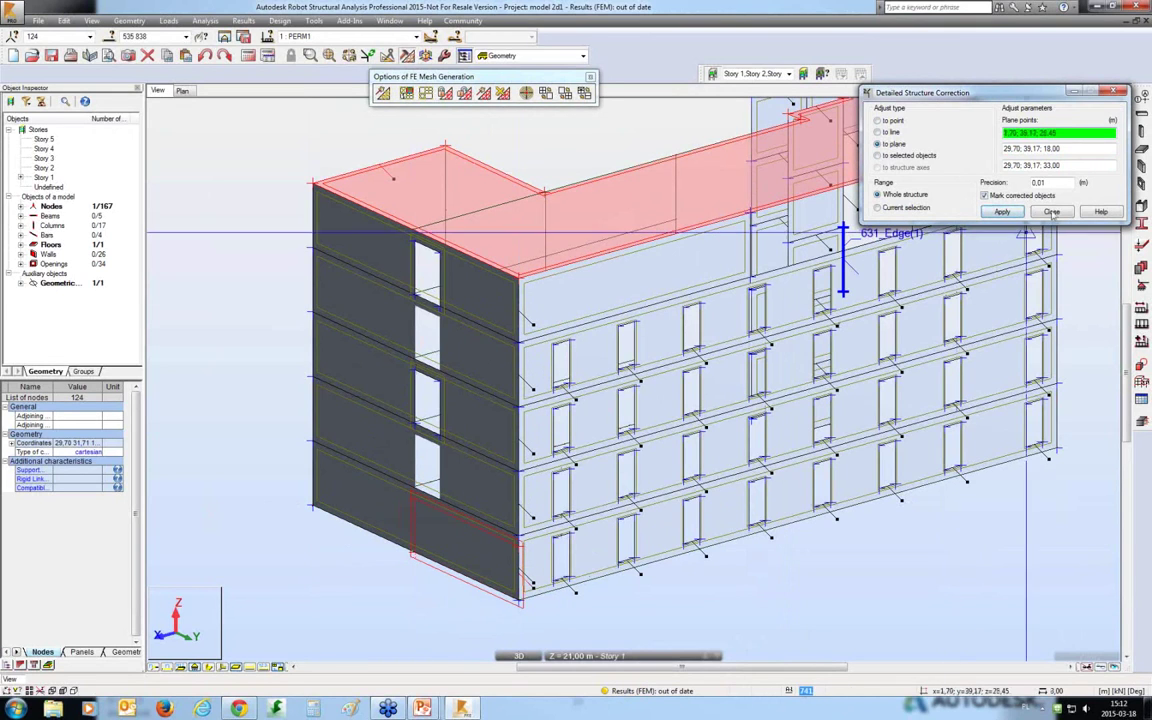
left_click(1051, 212)
key("Escape")
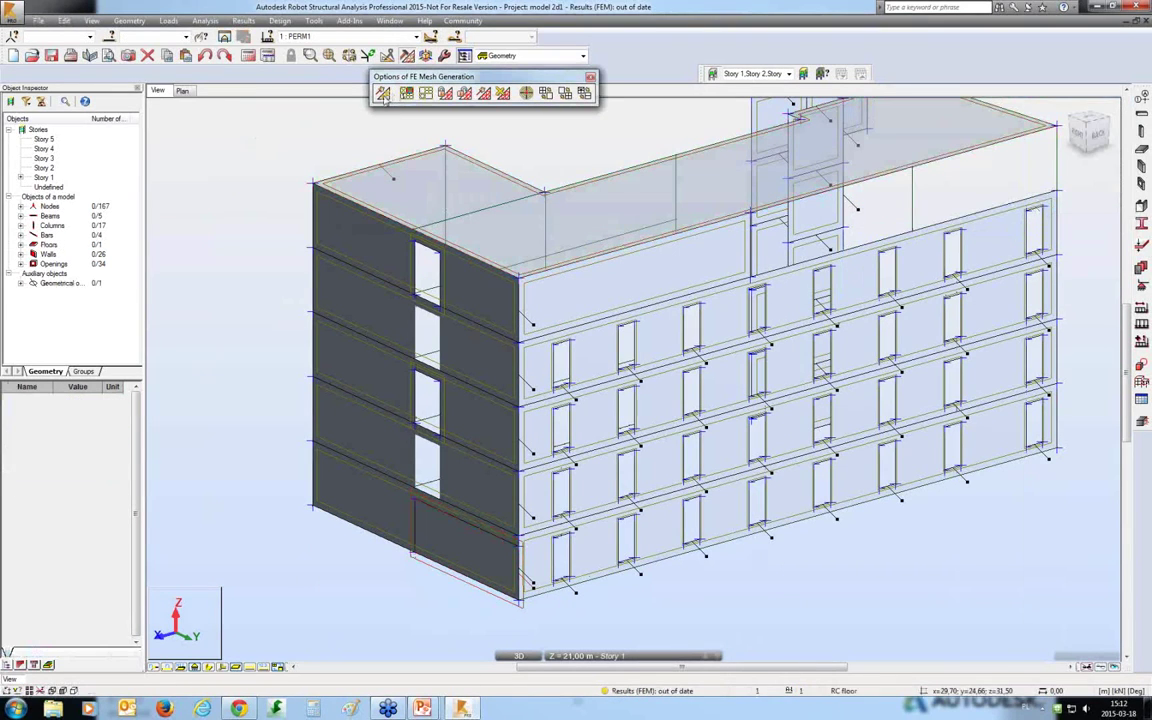
Generate the finite element mesh for the building and inspect the lowest panel of the end wall.
left_click(383, 94)
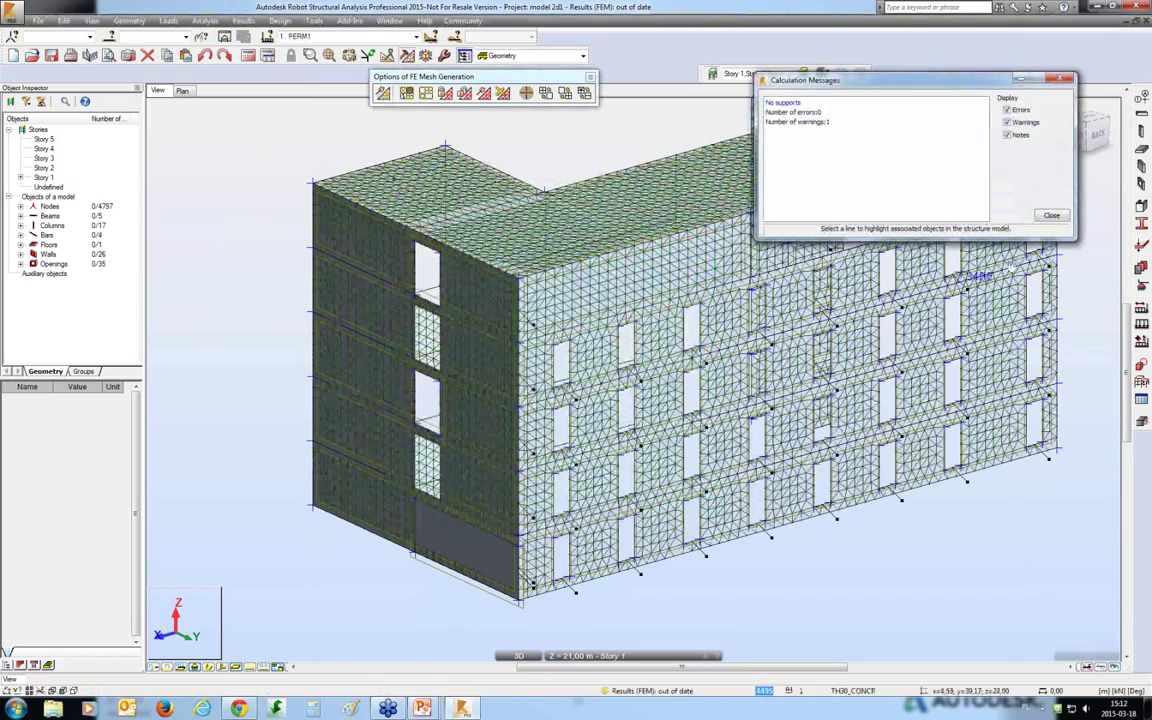
left_click(455, 550)
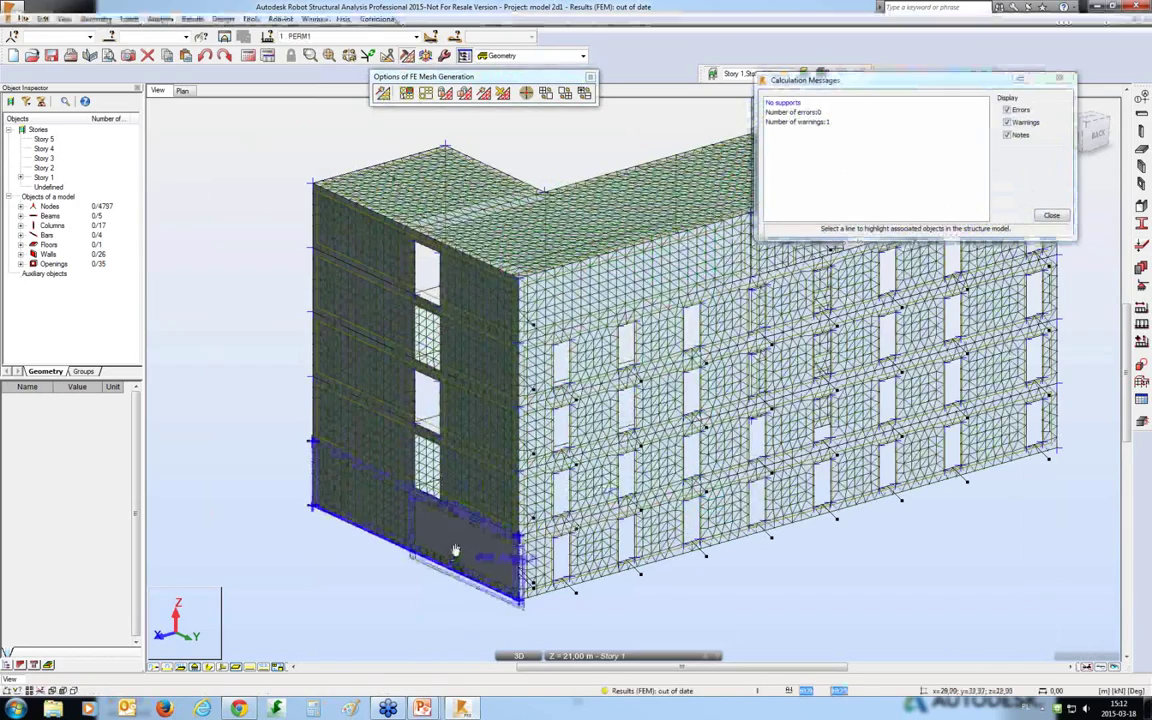
middle_click_drag(455, 550, 230, 370, "shift")
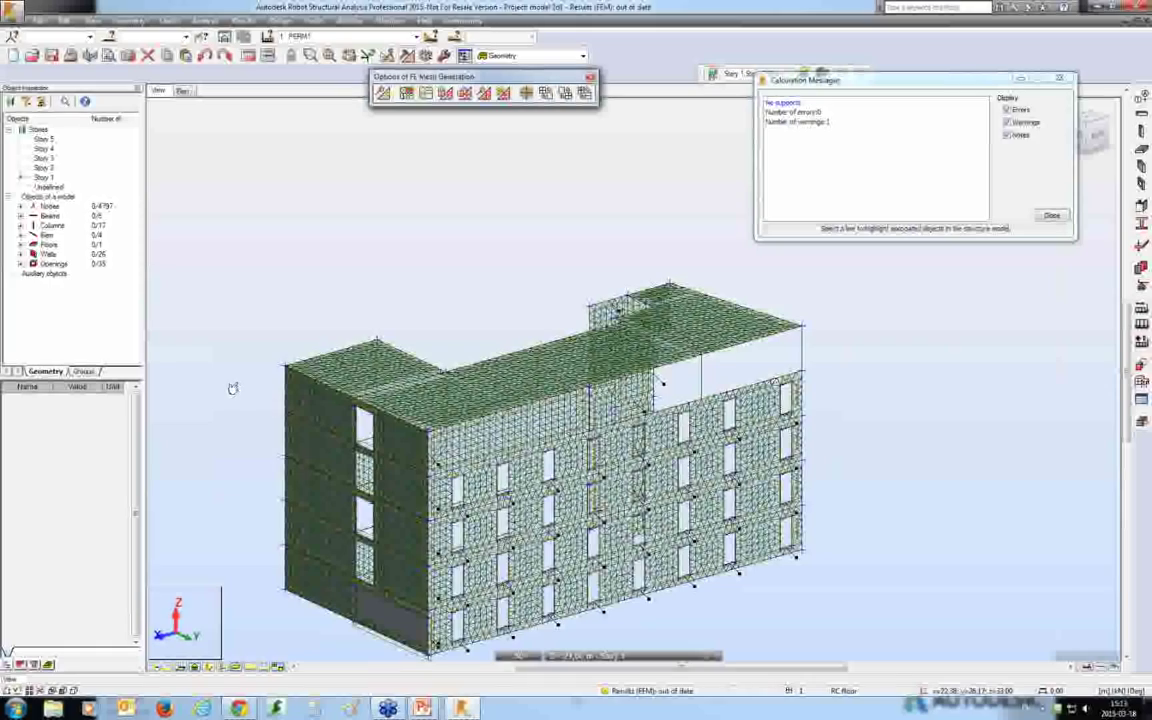
scroll(476, 519, "up", 5)
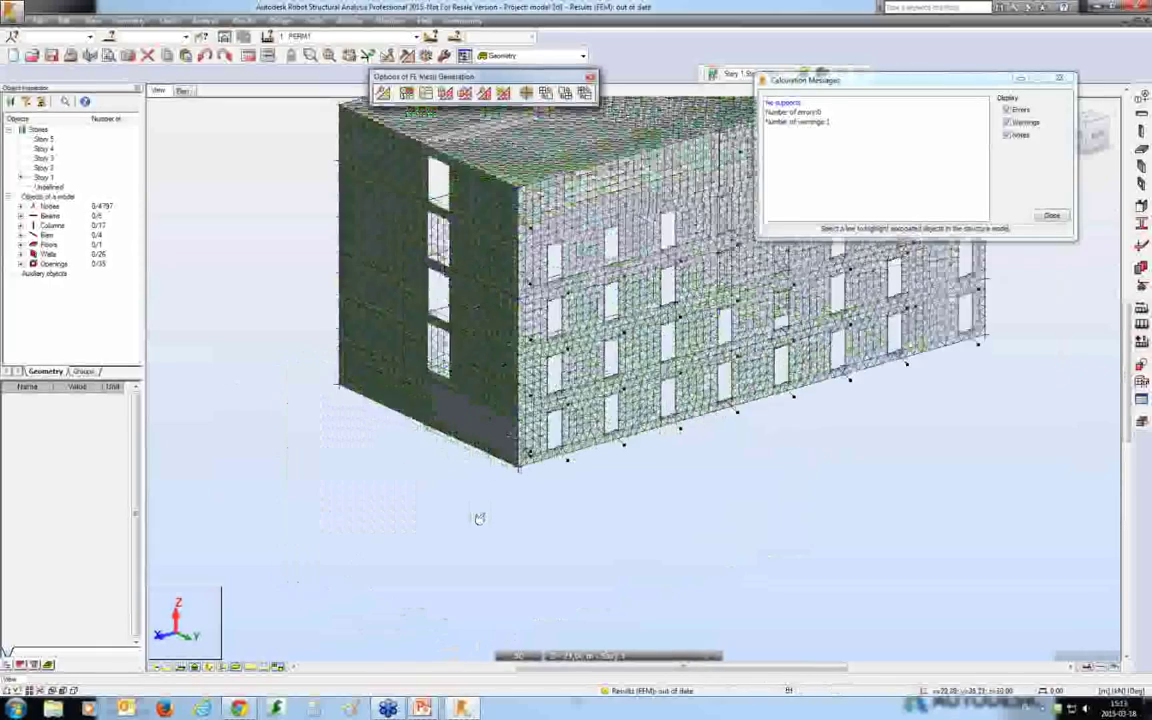
scroll(518, 425, "down", 5)
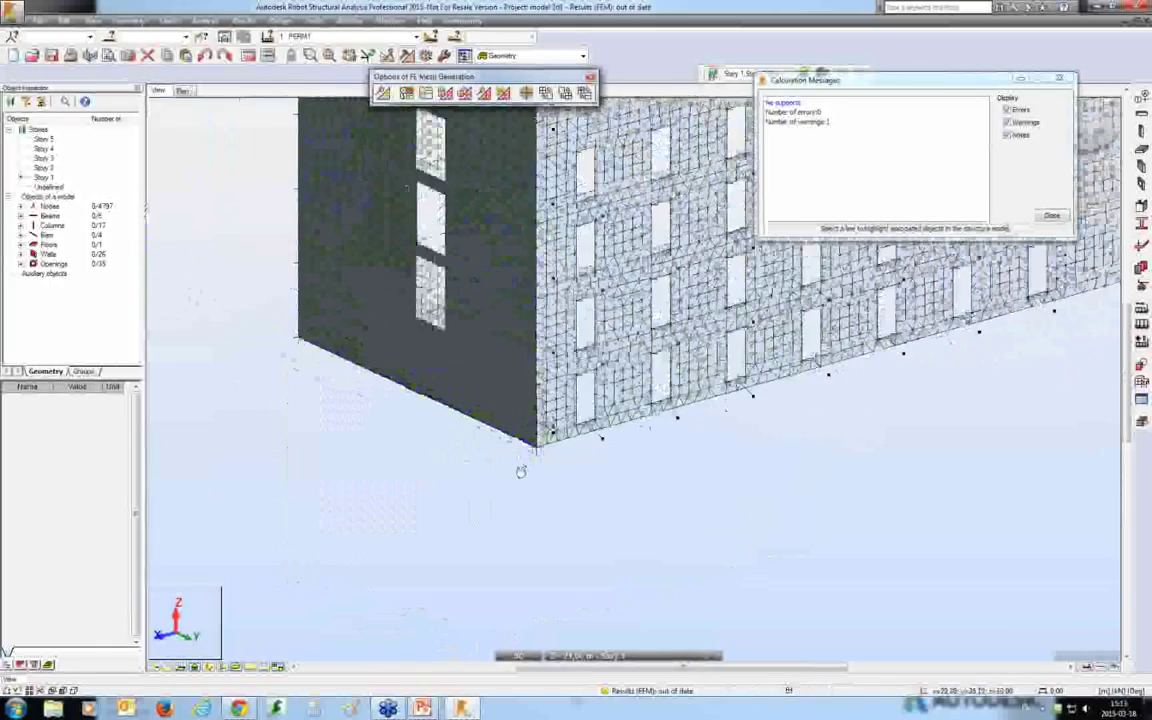
Delete the mesh from all panels and examine the wall nodes at the building's lowest corner.
left_click(425, 92)
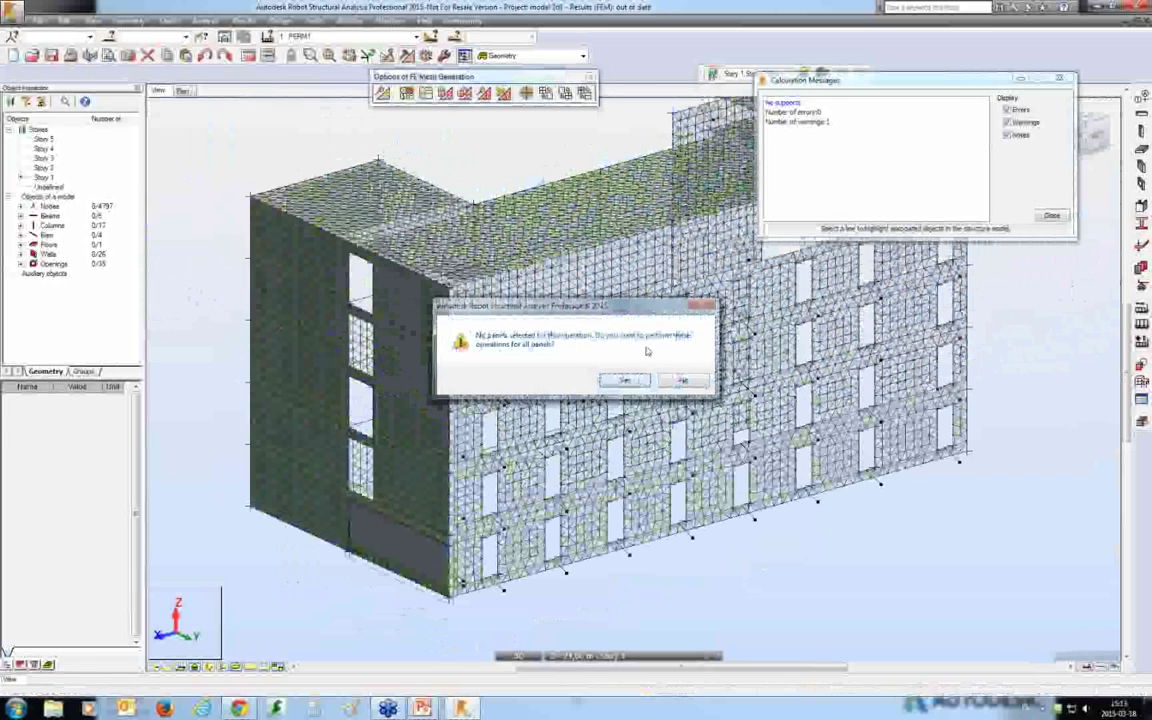
left_click(634, 384)
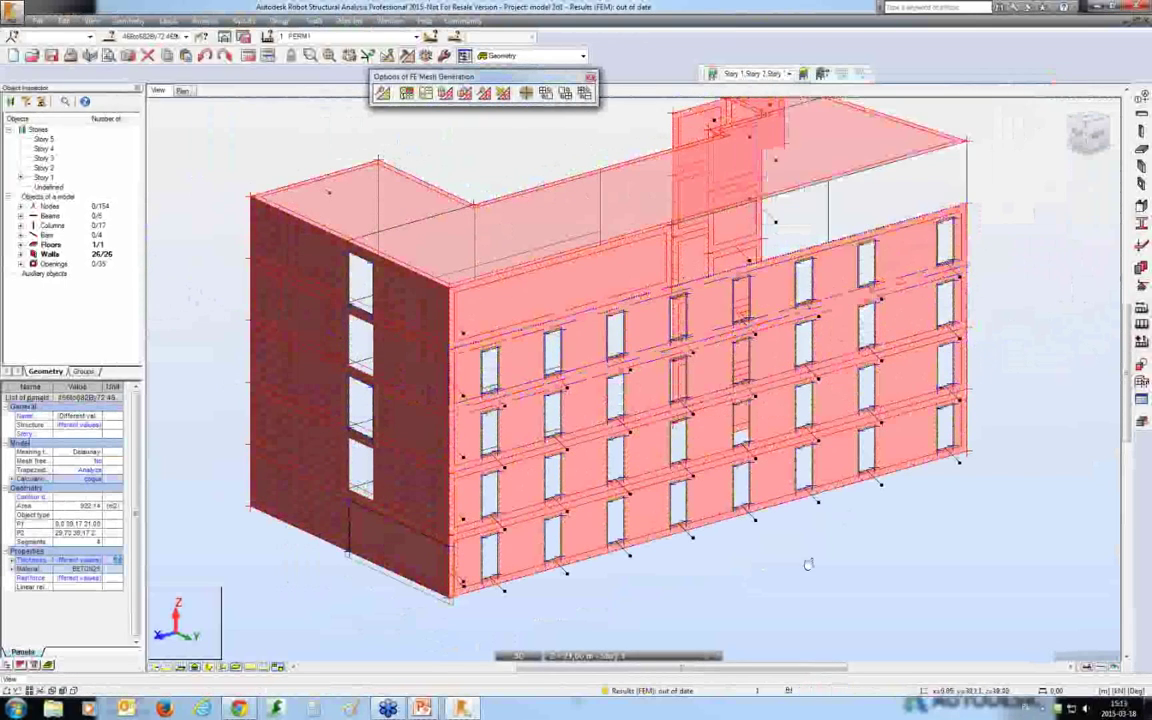
left_click(800, 553)
scroll(538, 515, "up", 6)
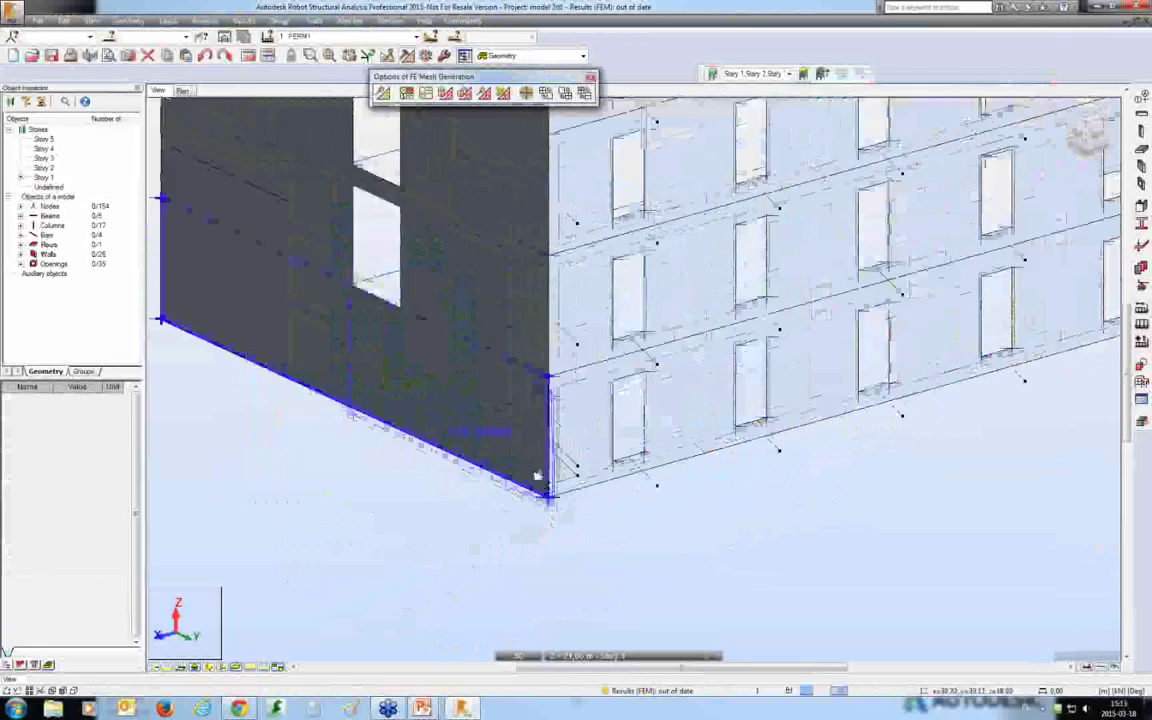
scroll(538, 515, "up", 6)
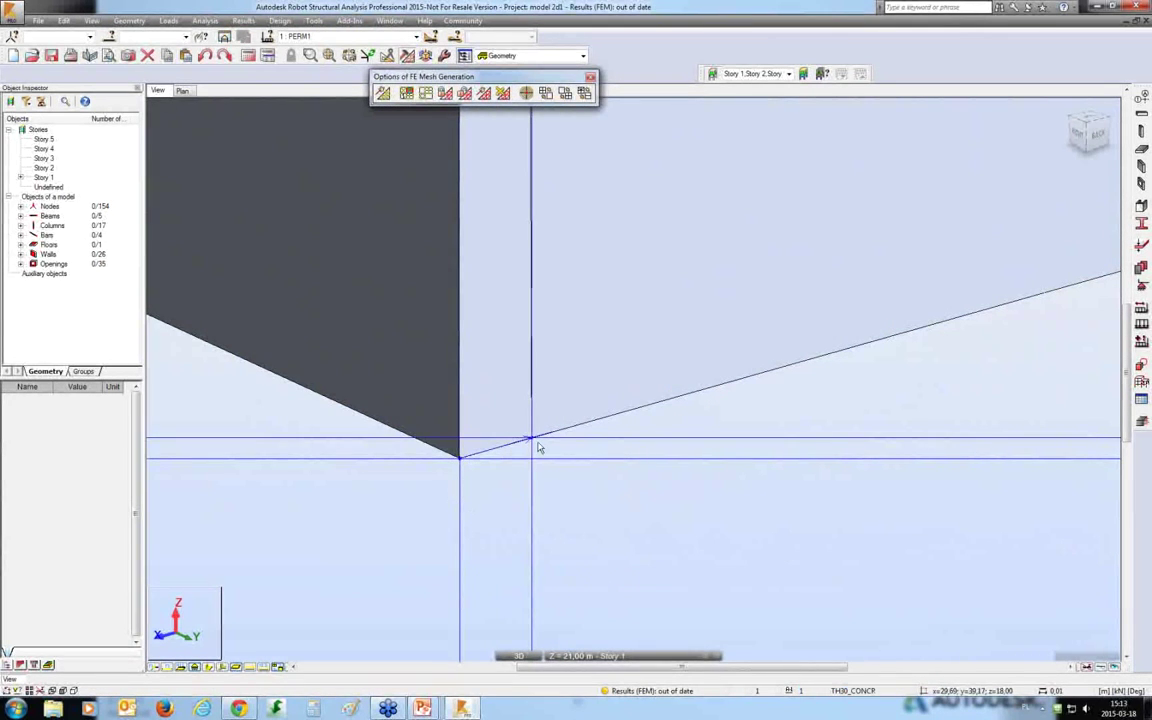
middle_click_drag(538, 448, 595, 449)
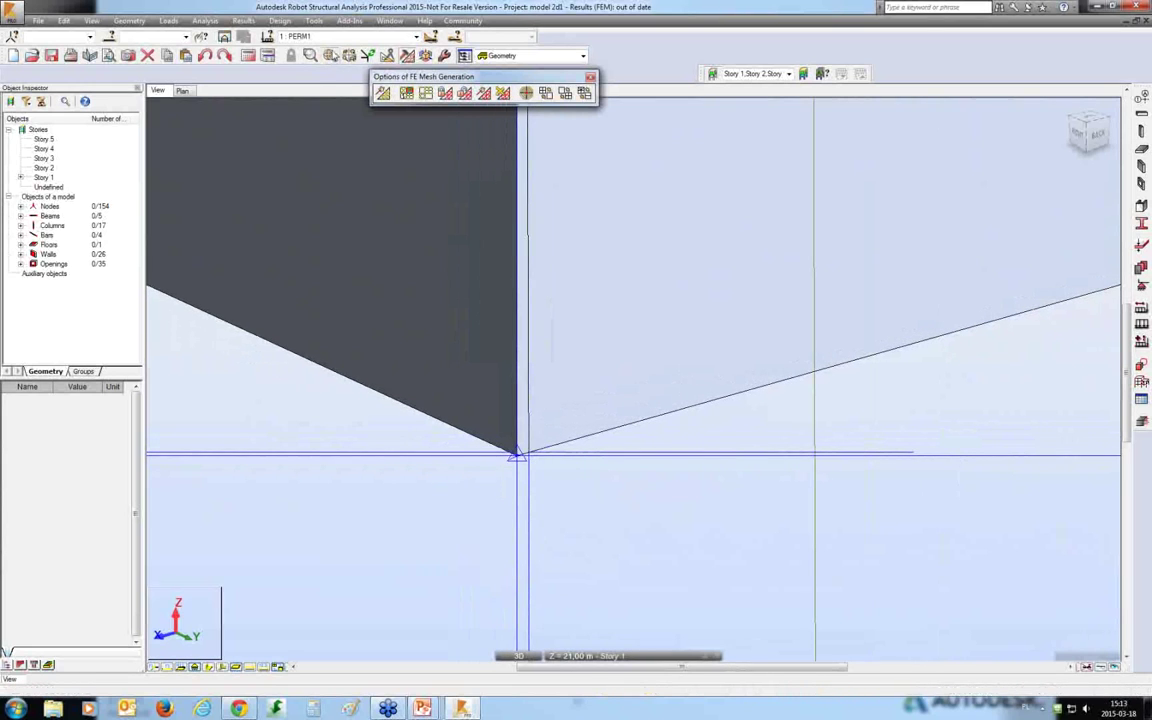
Apply detailed correction of the whole structure with 0.02 m precision to the plane through three corners of the dark end wall.
left_click(310, 56)
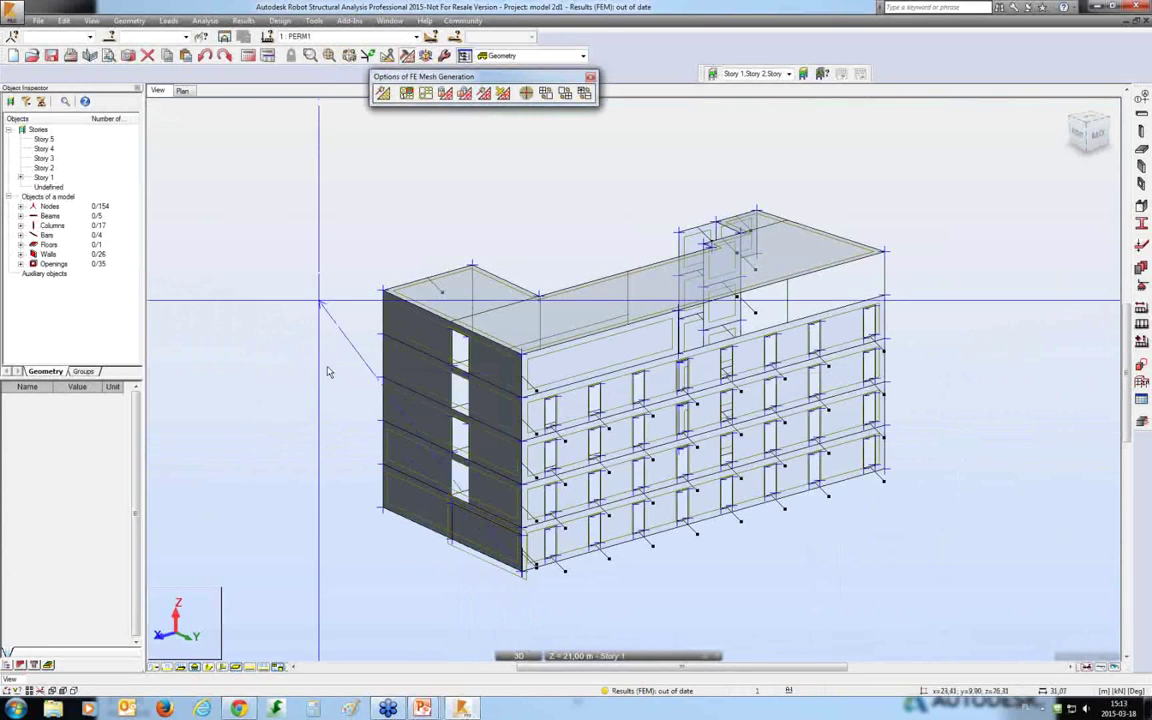
left_click(63, 20)
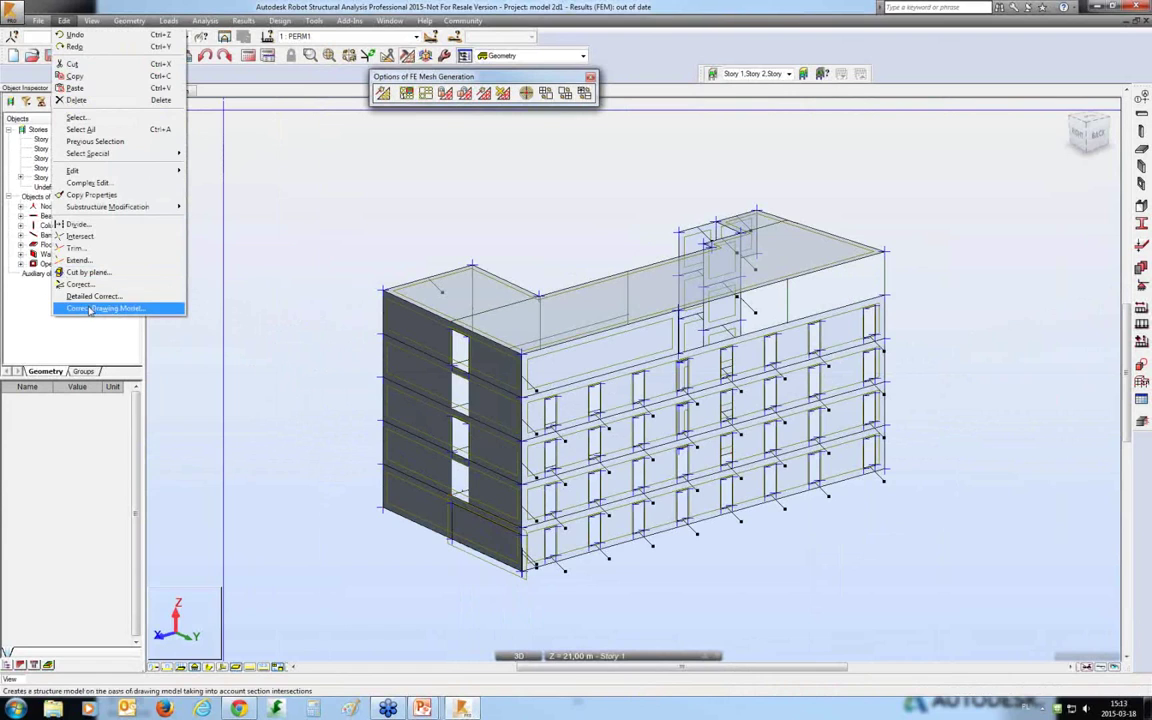
left_click(85, 296)
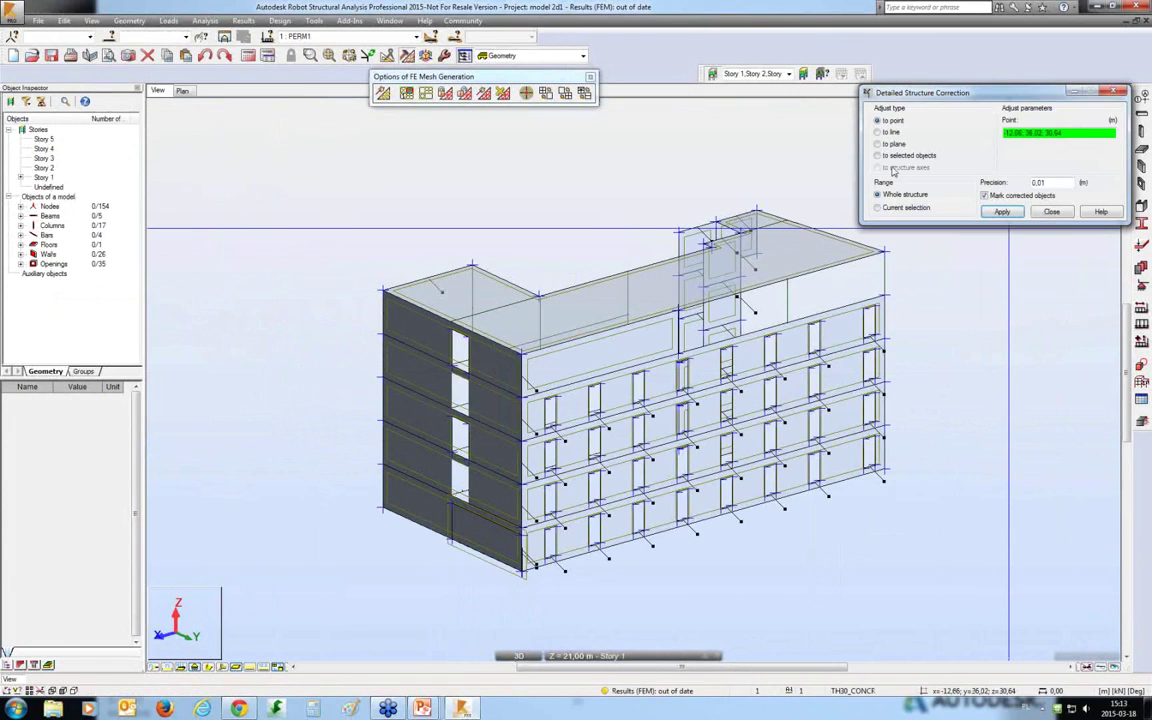
left_click(878, 155)
left_click(895, 145)
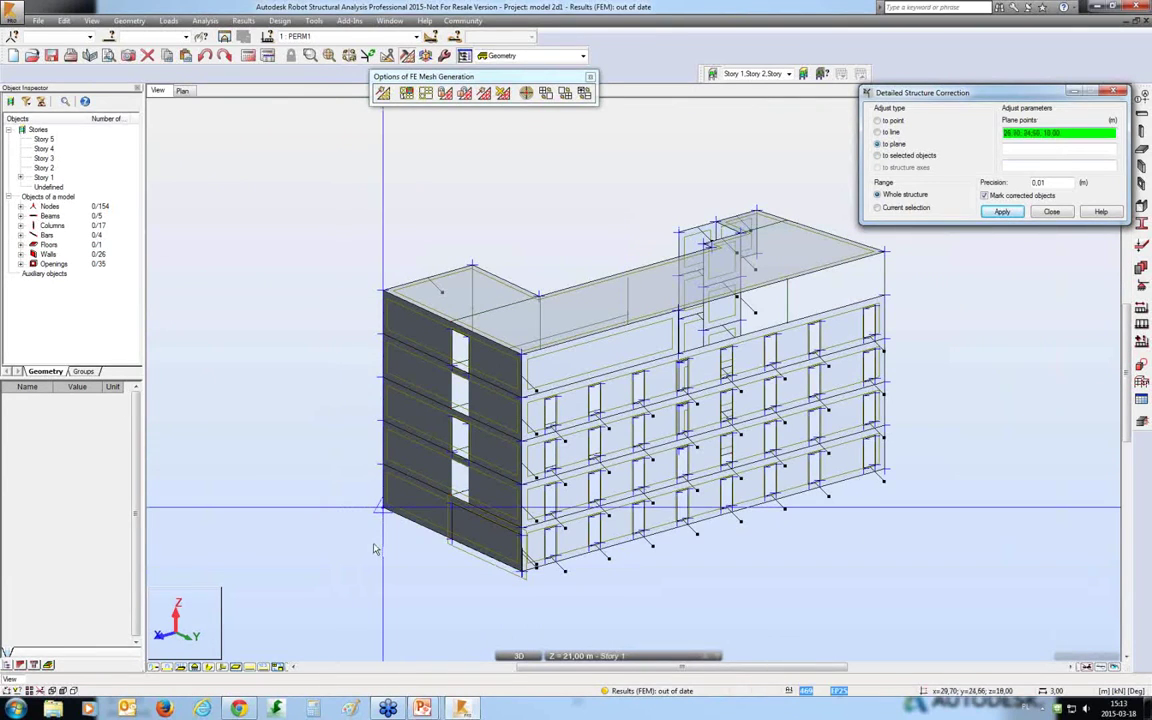
left_click(681, 457)
left_click(519, 600)
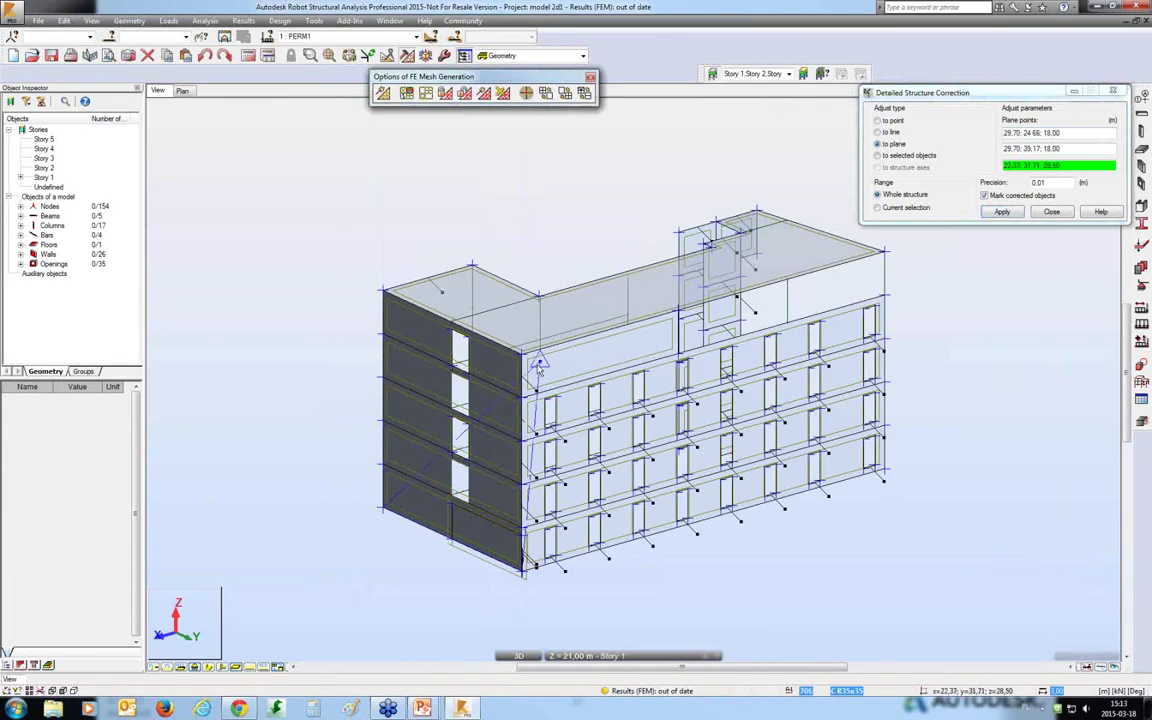
left_click(1055, 186)
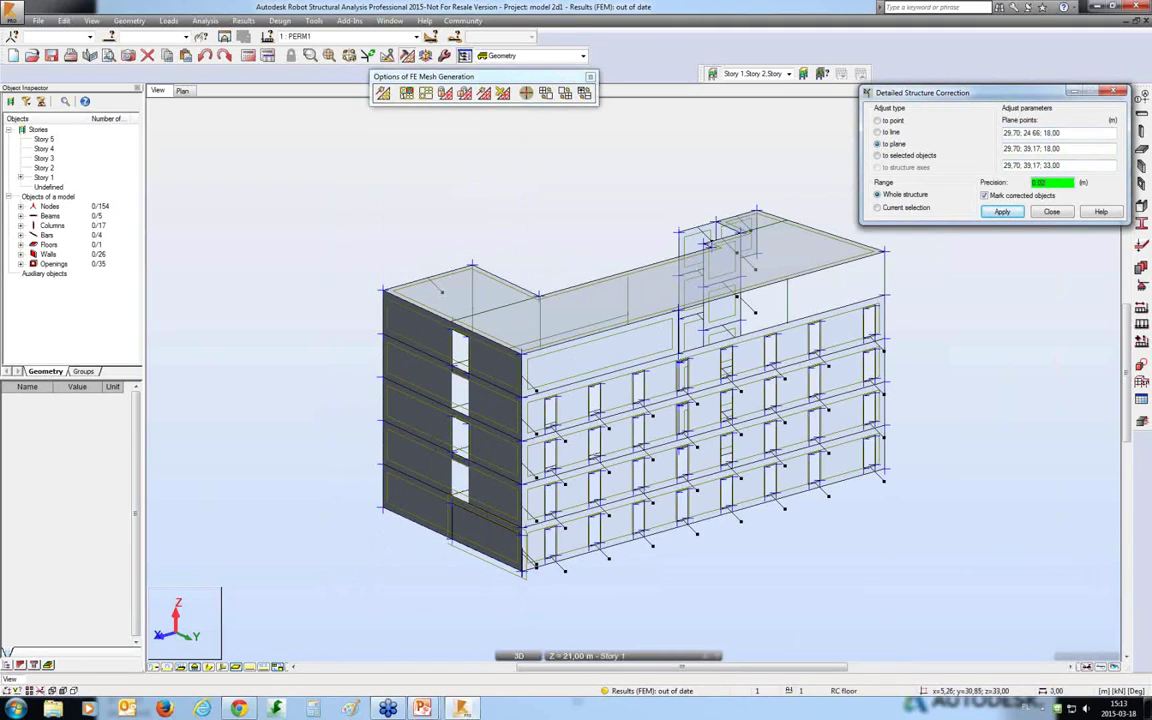
left_click(1008, 212)
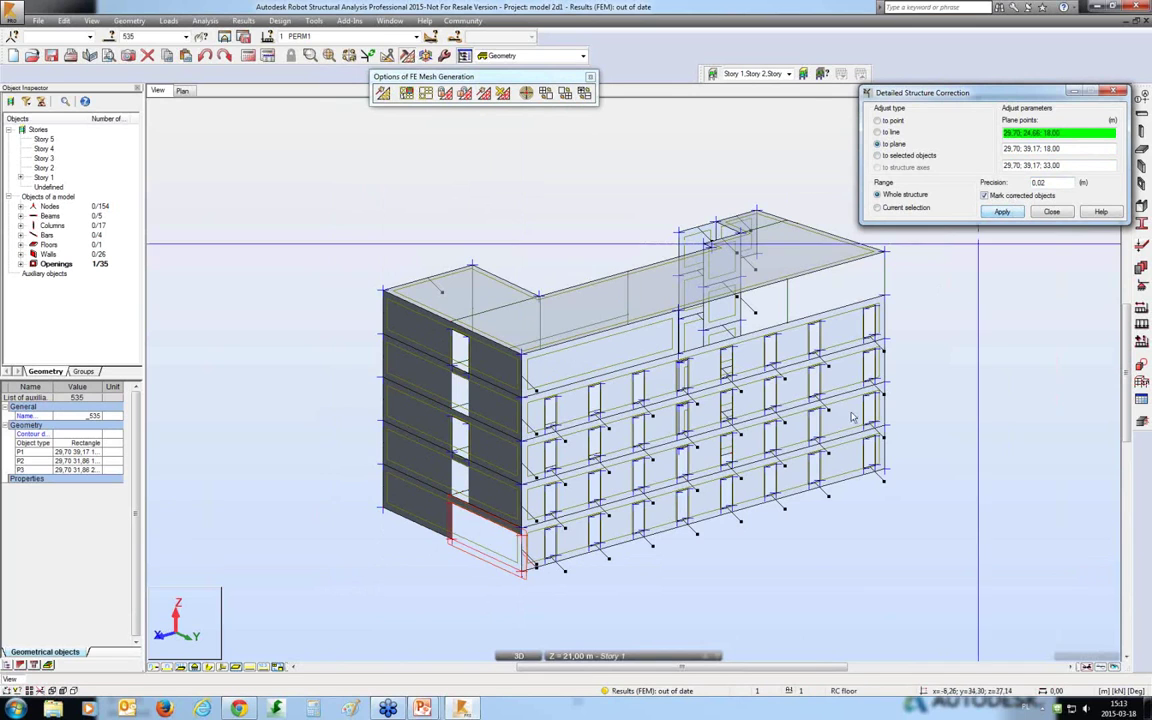
scroll(468, 450, "up", 4)
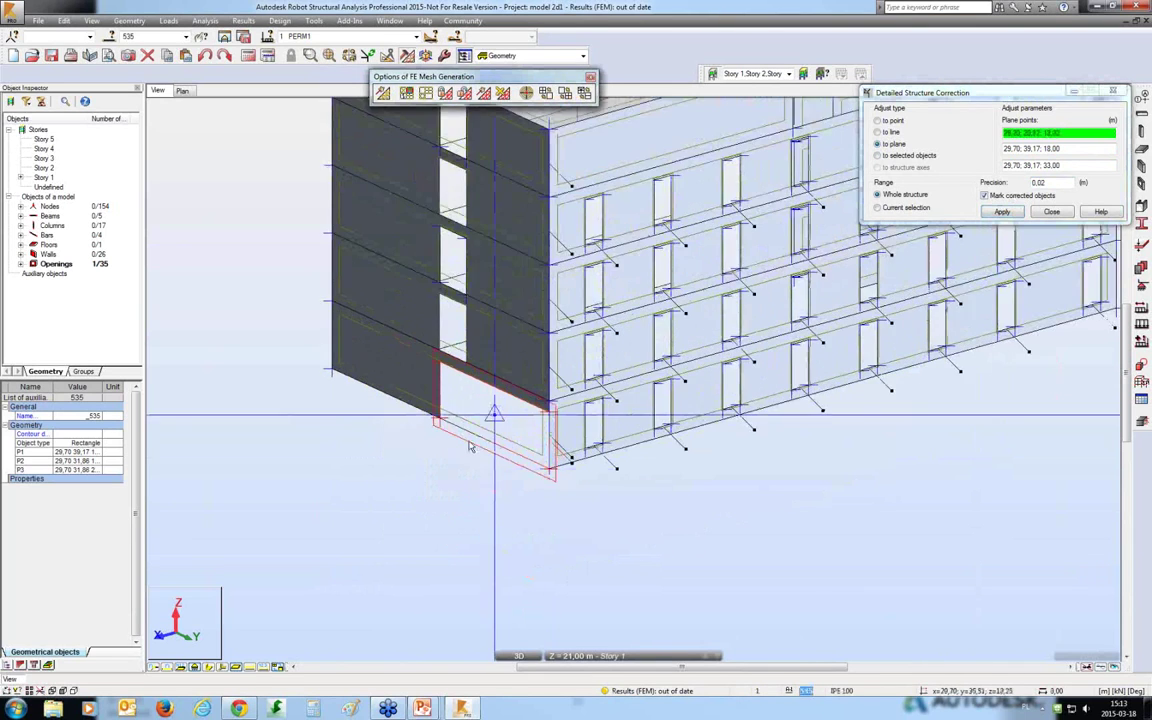
scroll(528, 447, "up", 2)
scroll(528, 447, "down", 6)
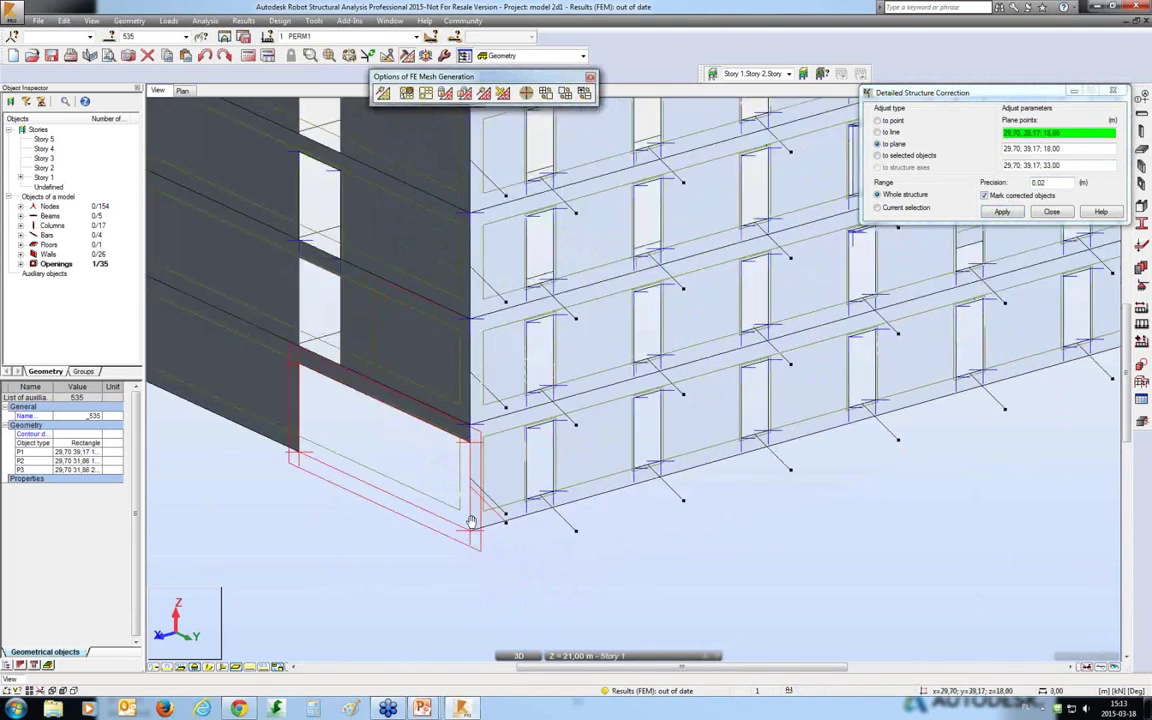
left_click(1118, 93)
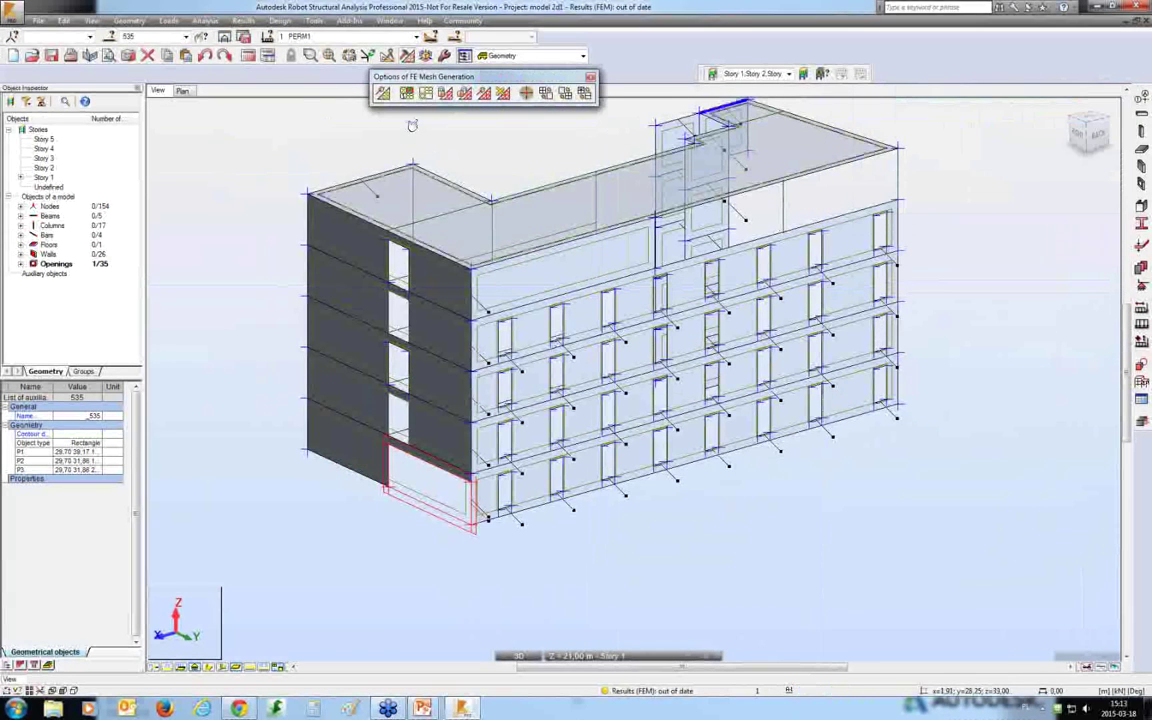
Generate the finite element mesh for the corrected building and examine the mesh on its walls.
left_click(382, 93)
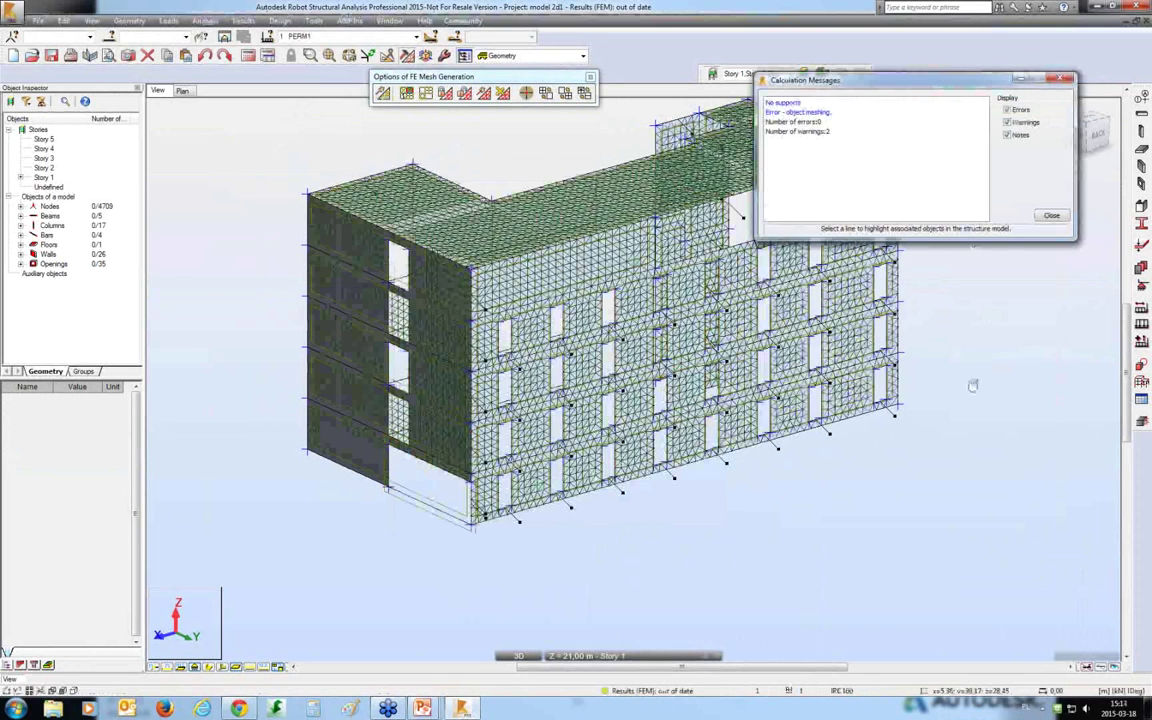
middle_click_drag(875, 348, 636, 459)
scroll(636, 459, "down", 2)
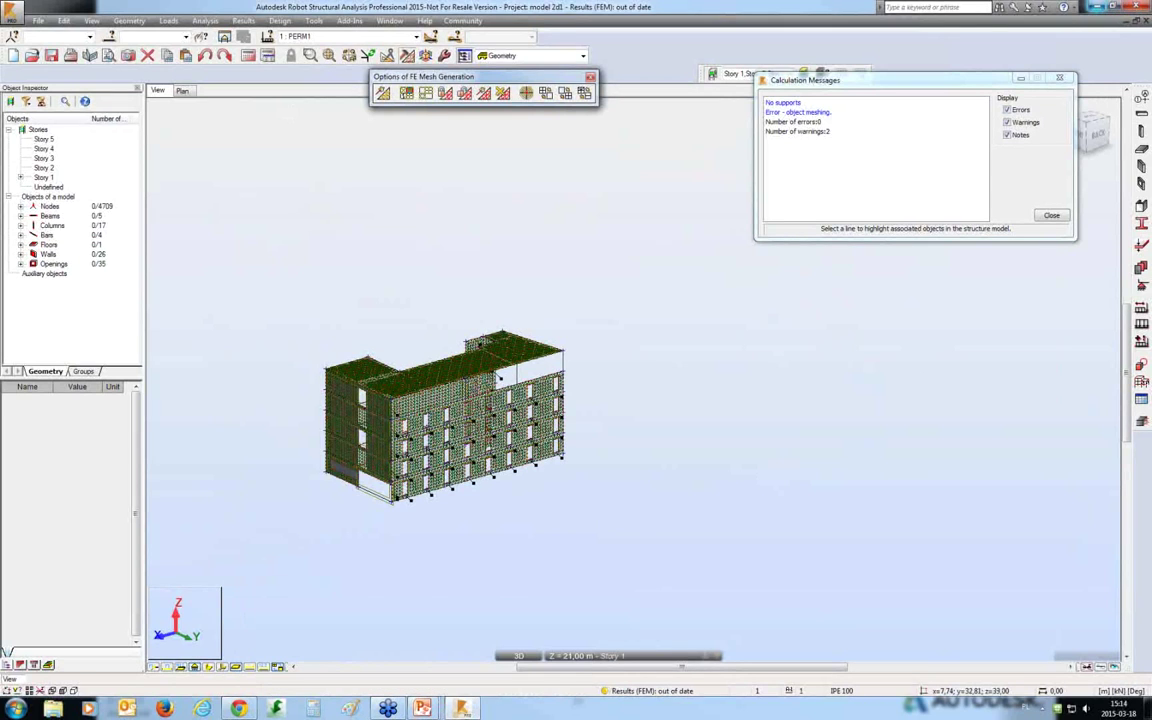
left_click(422, 708)
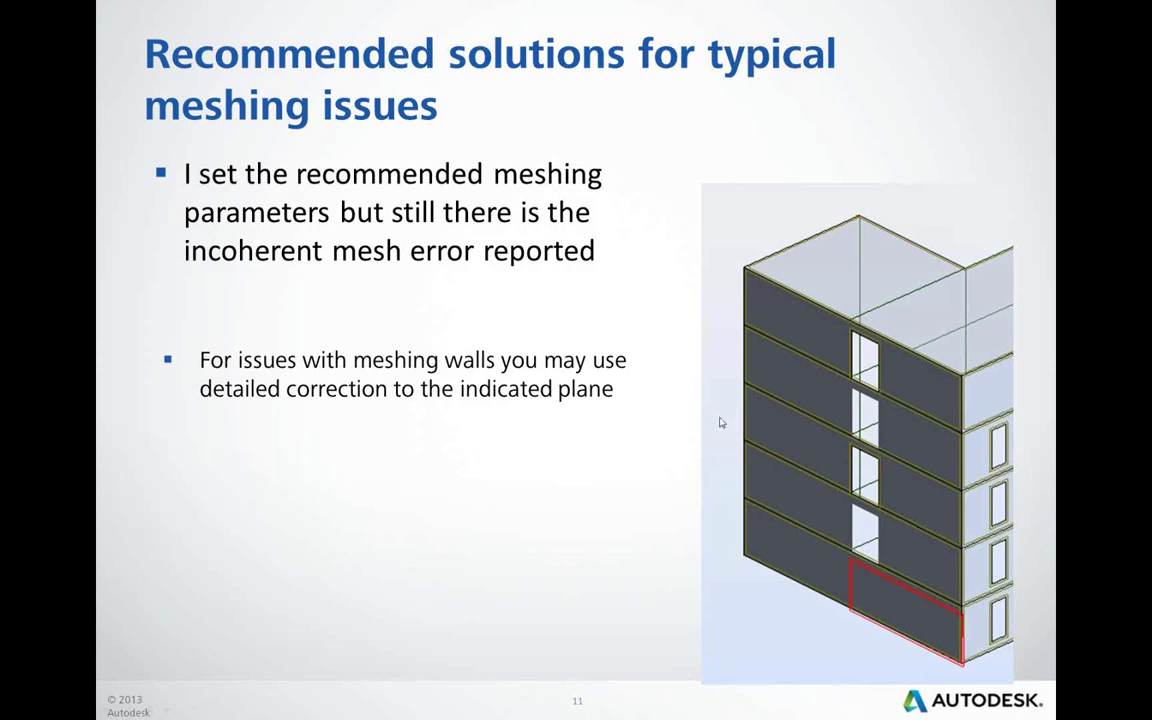
left_click(768, 457)
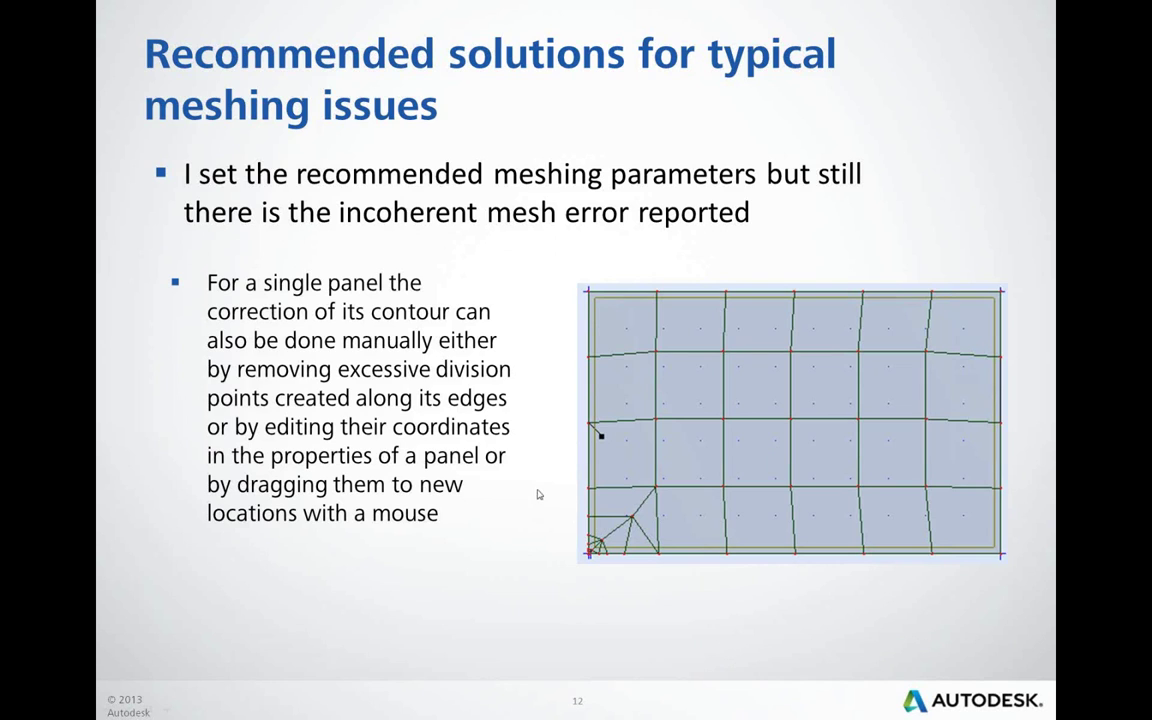
key("alt+Tab")
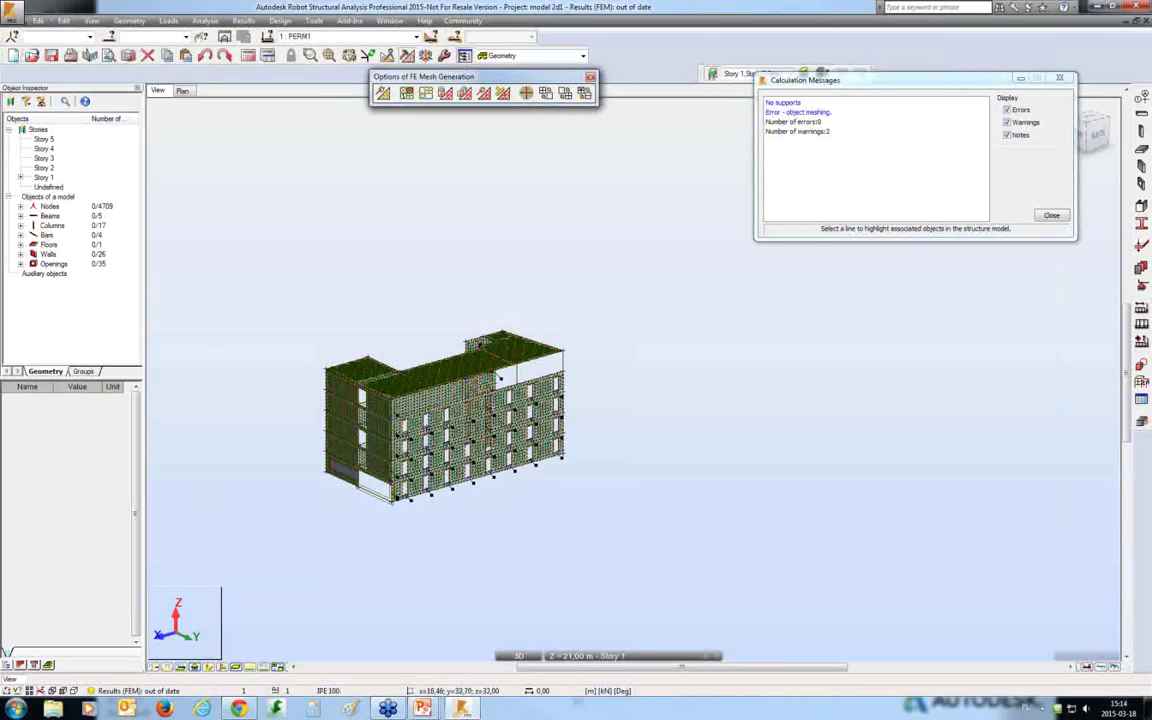
Open the project manual contur edition 2.rtd without saving the changes to model 2d1.
left_click(32, 55)
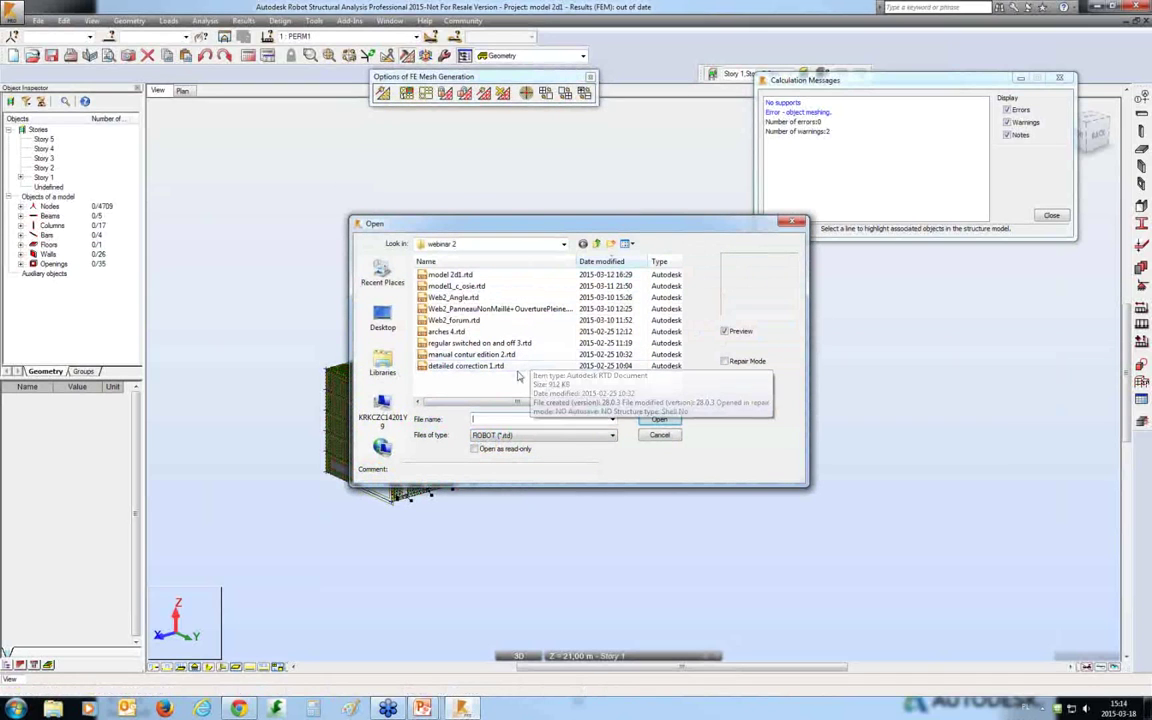
left_click(495, 354)
left_click(659, 419)
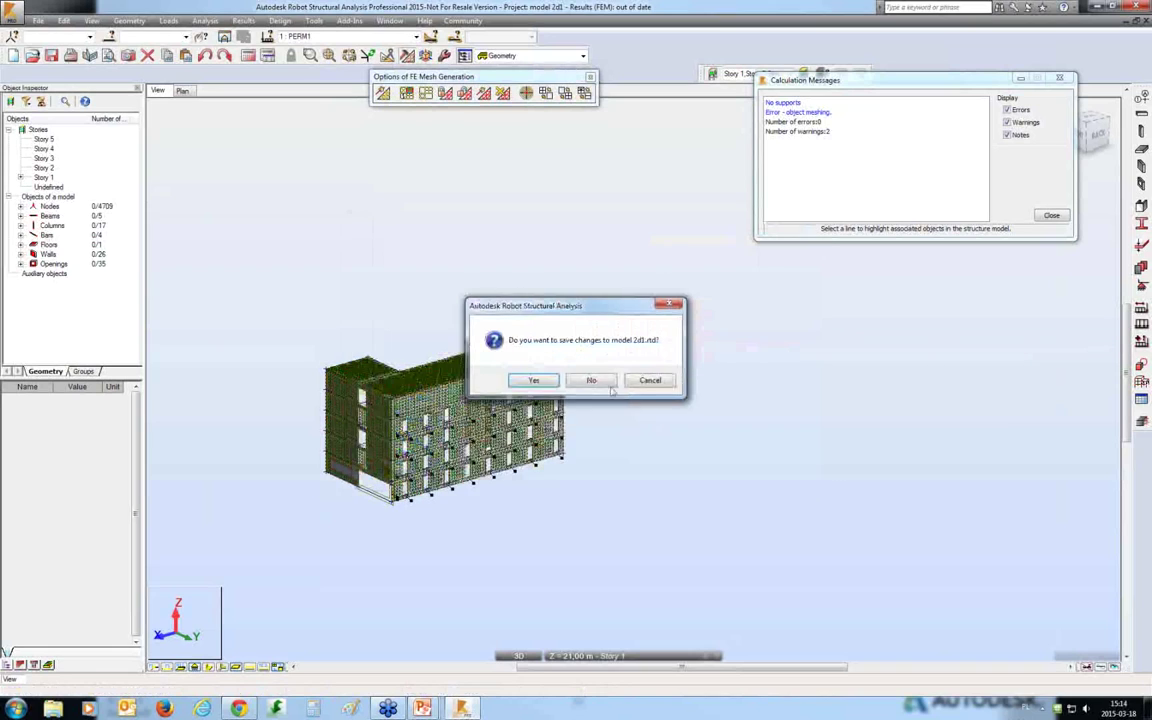
left_click(591, 380)
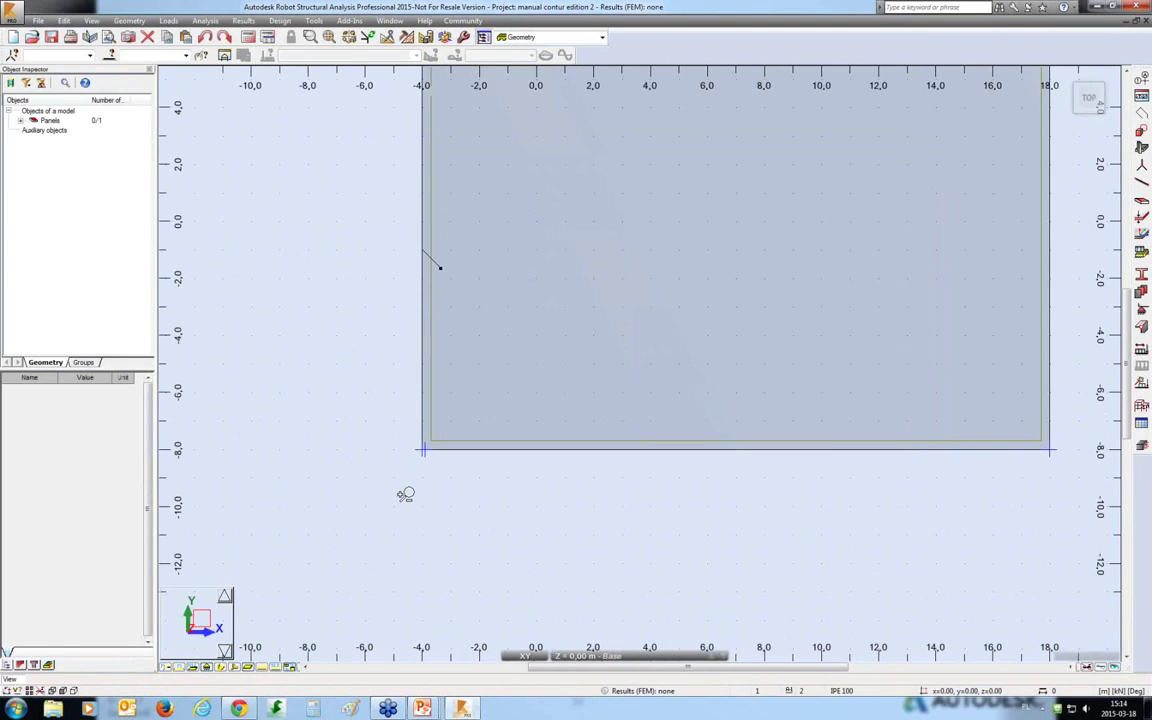
Generate the finite element mesh for the rectangular panel and examine its lower-left corner.
scroll(405, 494, "up", 2)
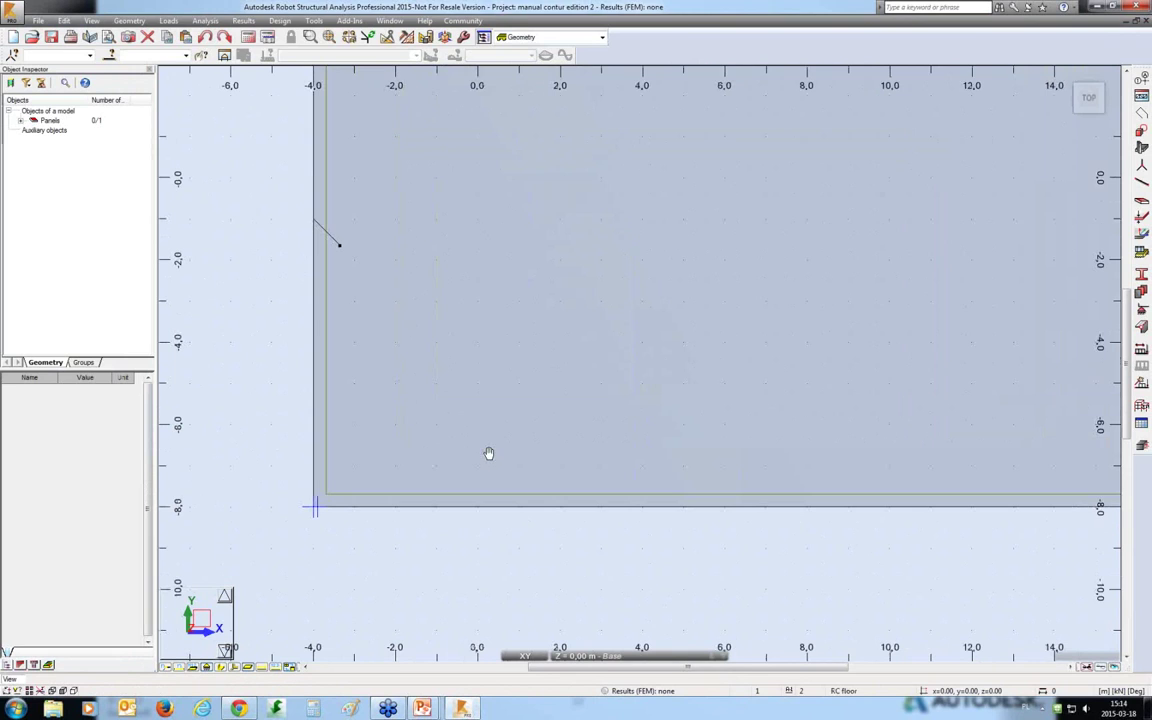
left_click(329, 37)
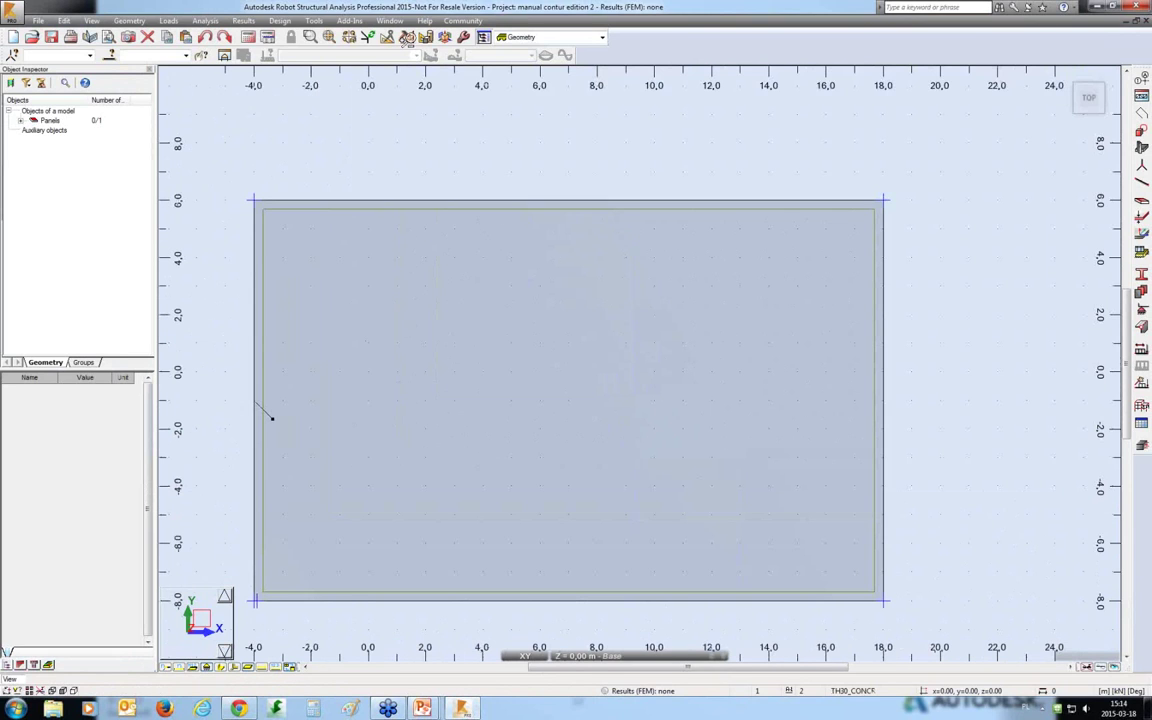
left_click(408, 37)
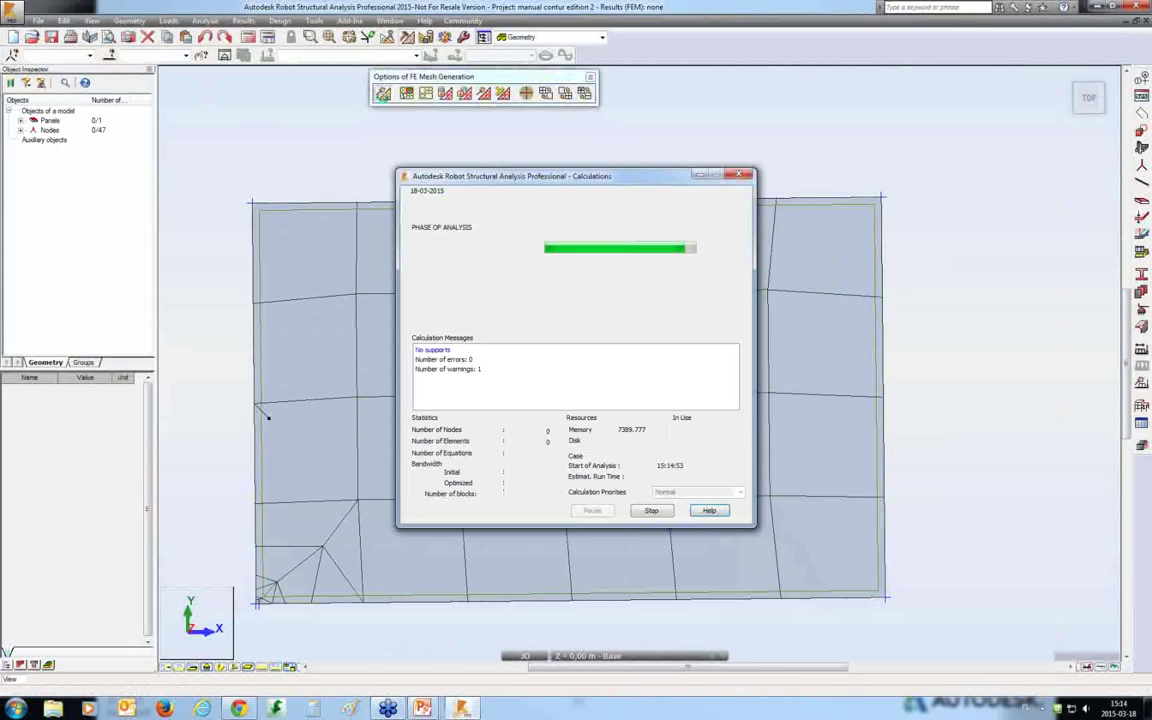
scroll(265, 417, "up", 1)
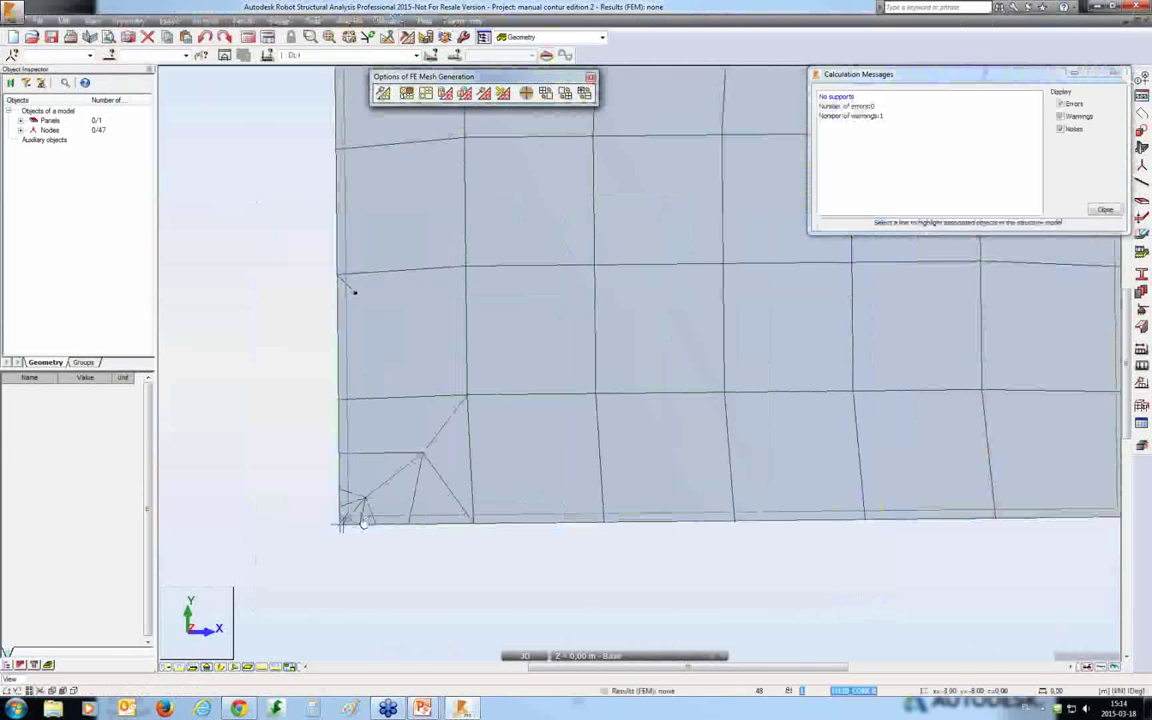
scroll(360, 521, "up", 1)
scroll(358, 524, "up", 1)
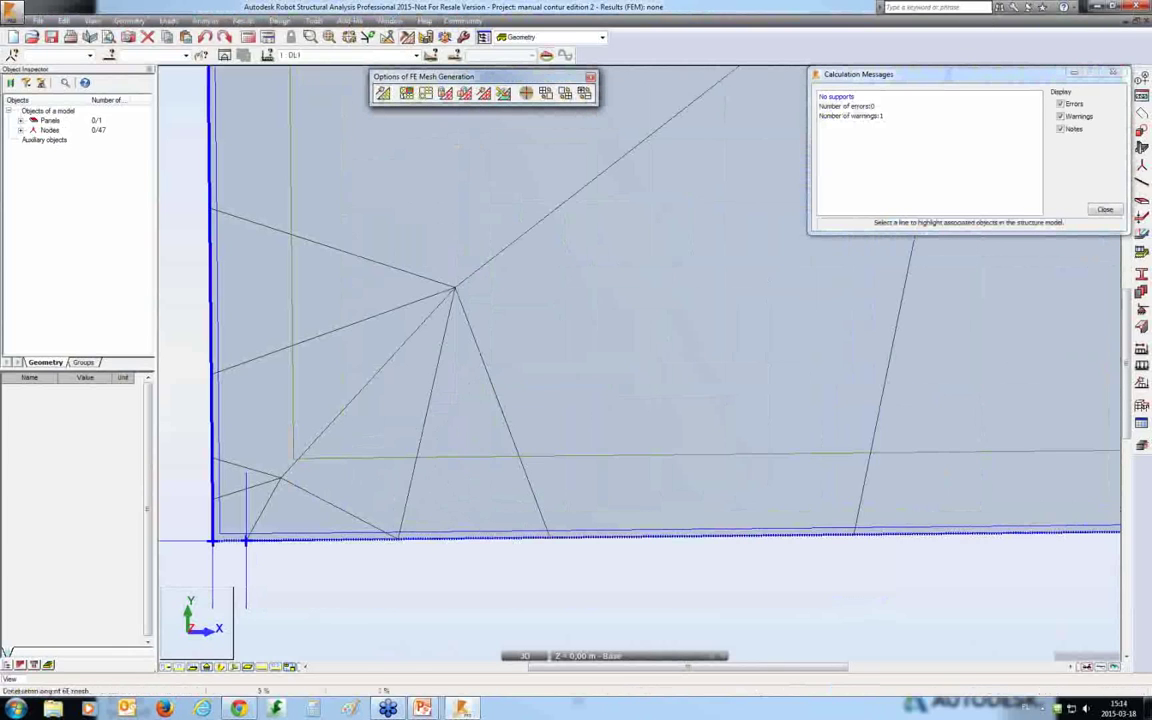
Delete the mesh from the panel and open the object properties of its contour, dismissing the meshing options.
left_click(503, 93)
scroll(402, 460, "down", 2)
left_click(394, 492)
right_click(330, 490)
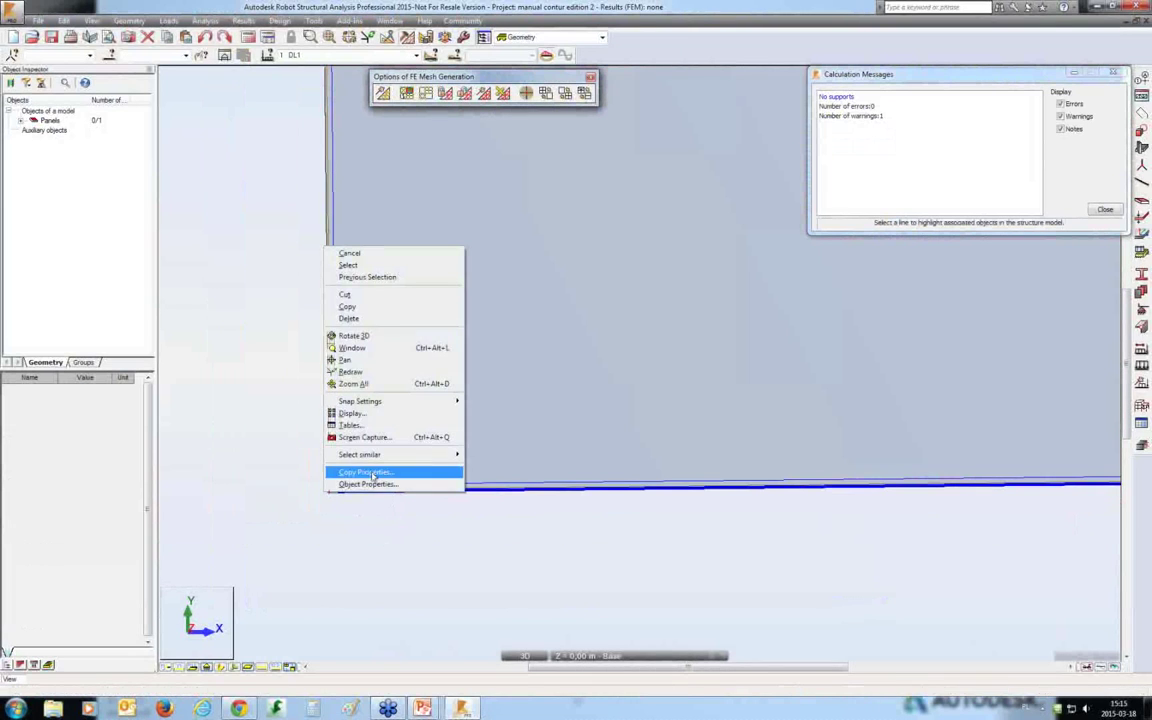
left_click(372, 486)
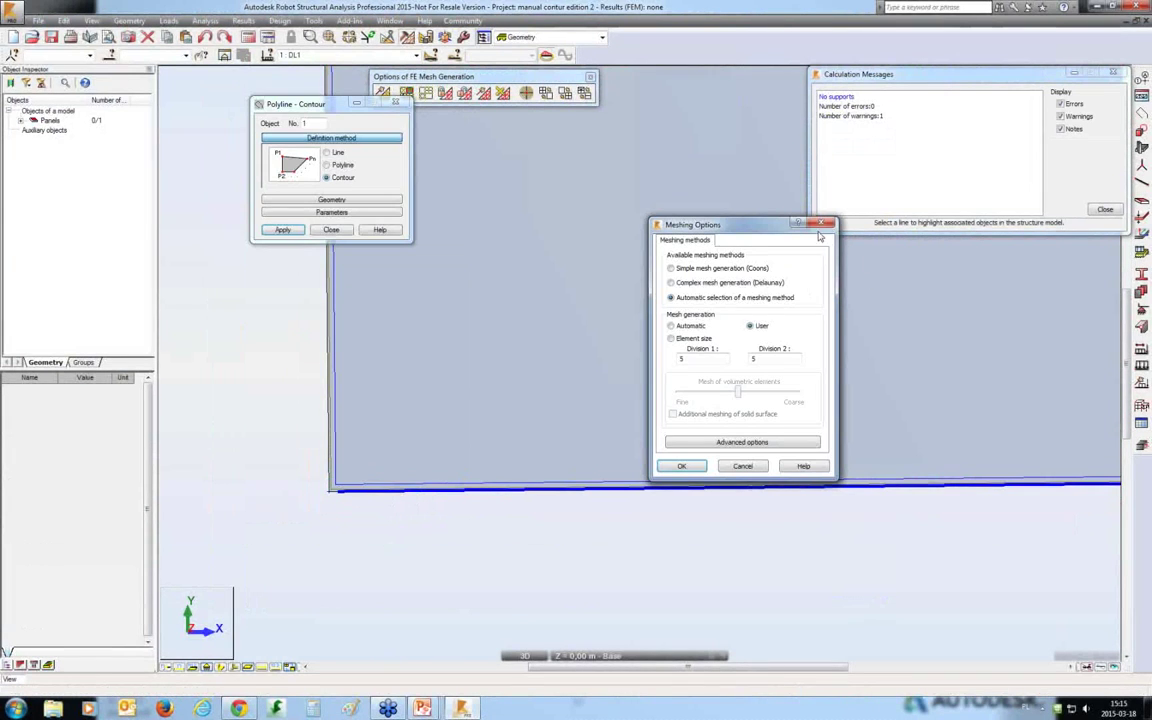
key("Escape")
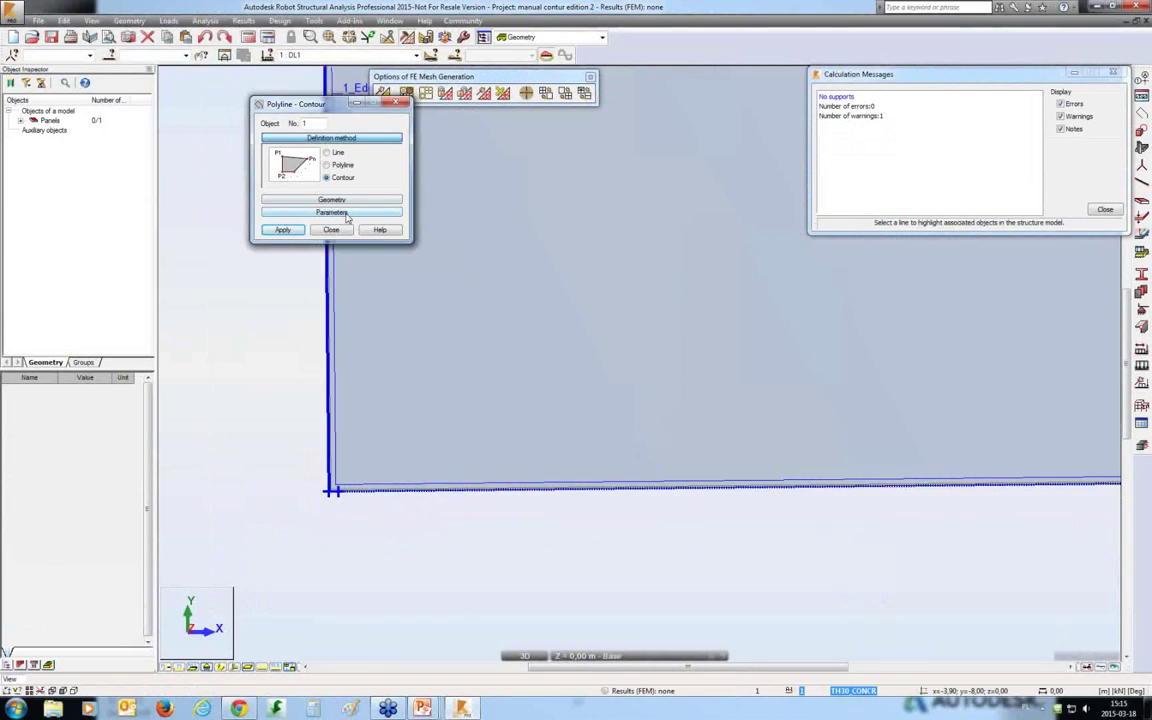
Delete the excess contour point at -3.90; -8.00; 0.00 from the panel's geometry table and apply the modified contour.
left_click(347, 214)
left_click(343, 256)
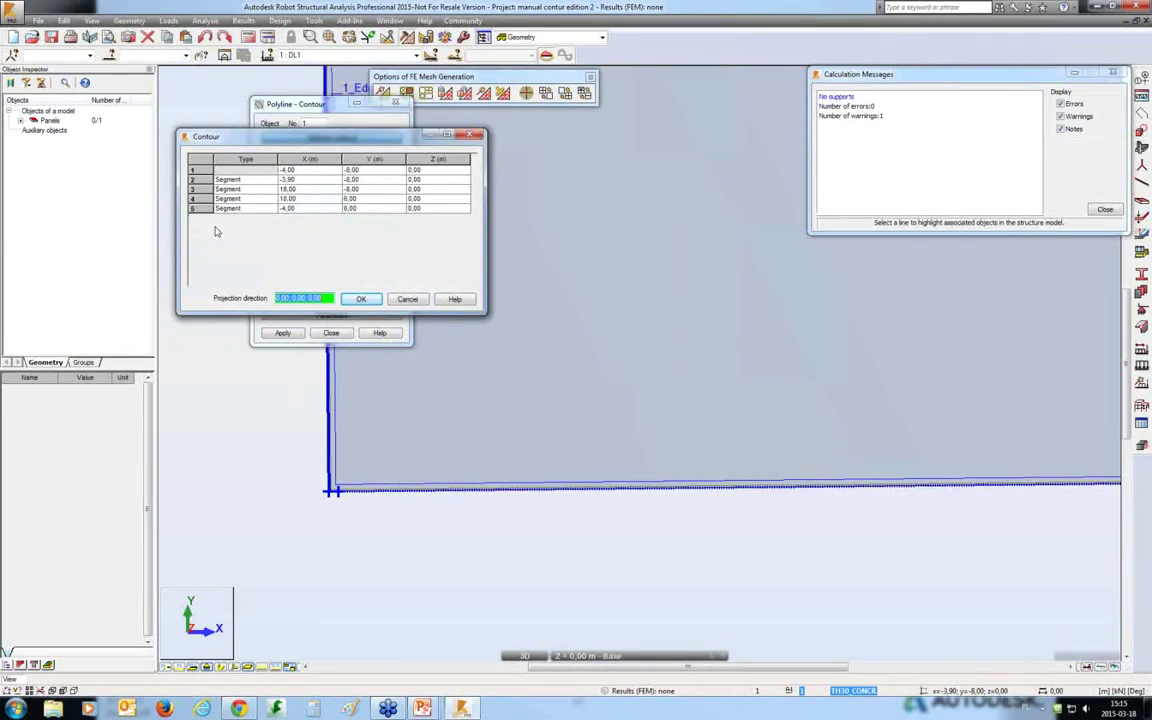
left_click(200, 180)
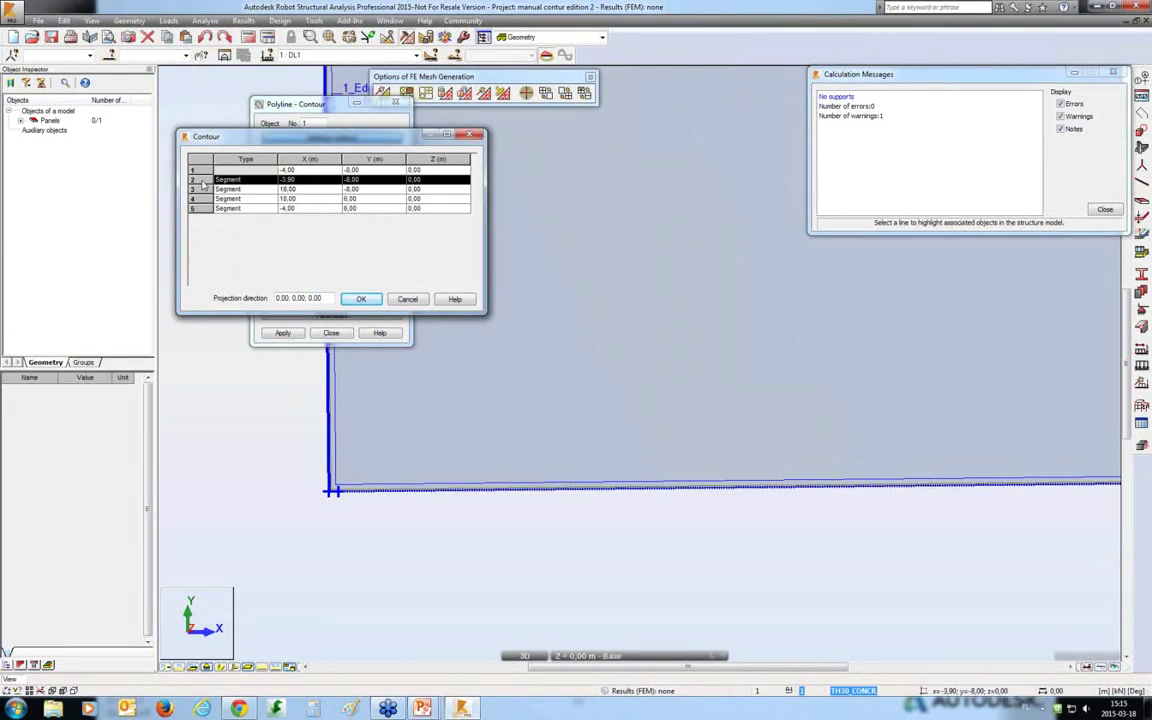
right_click(200, 183)
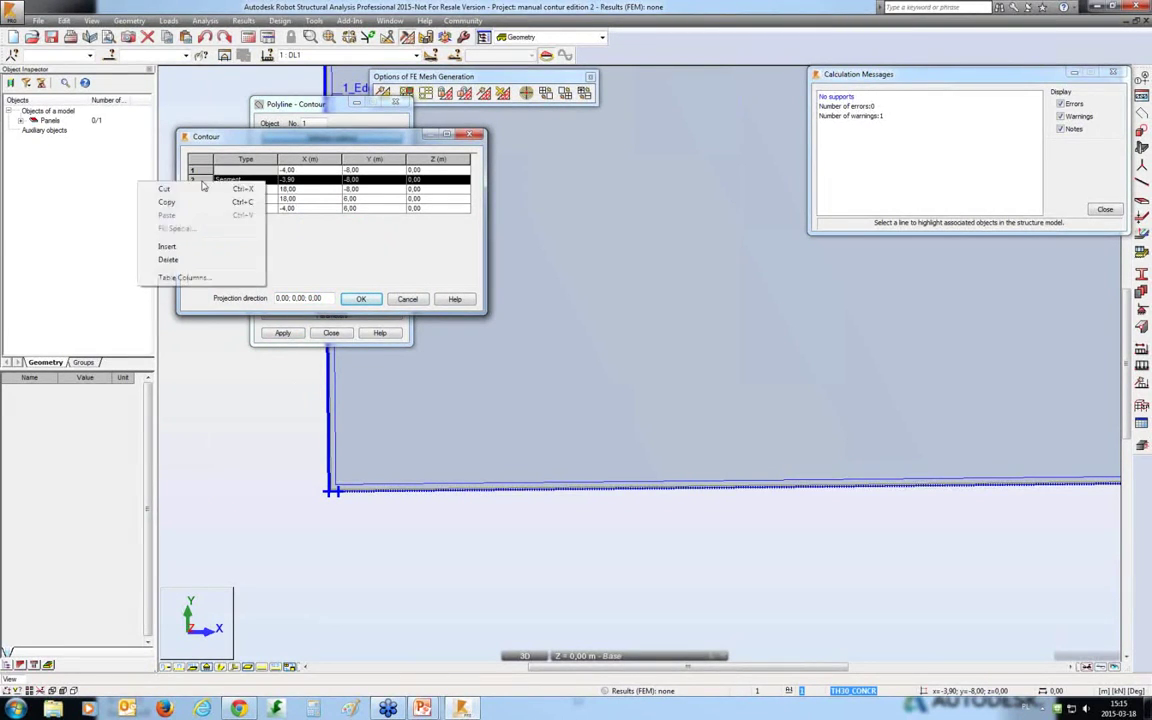
left_click(196, 262)
left_click(361, 298)
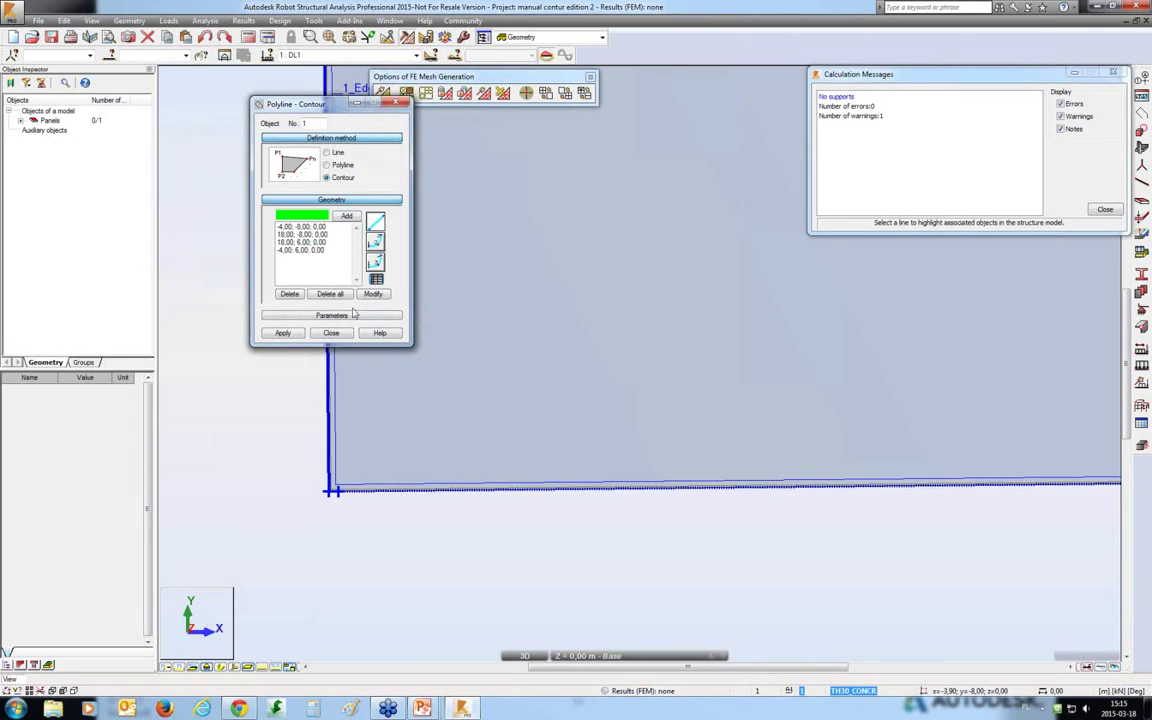
left_click(287, 334)
left_click(587, 381)
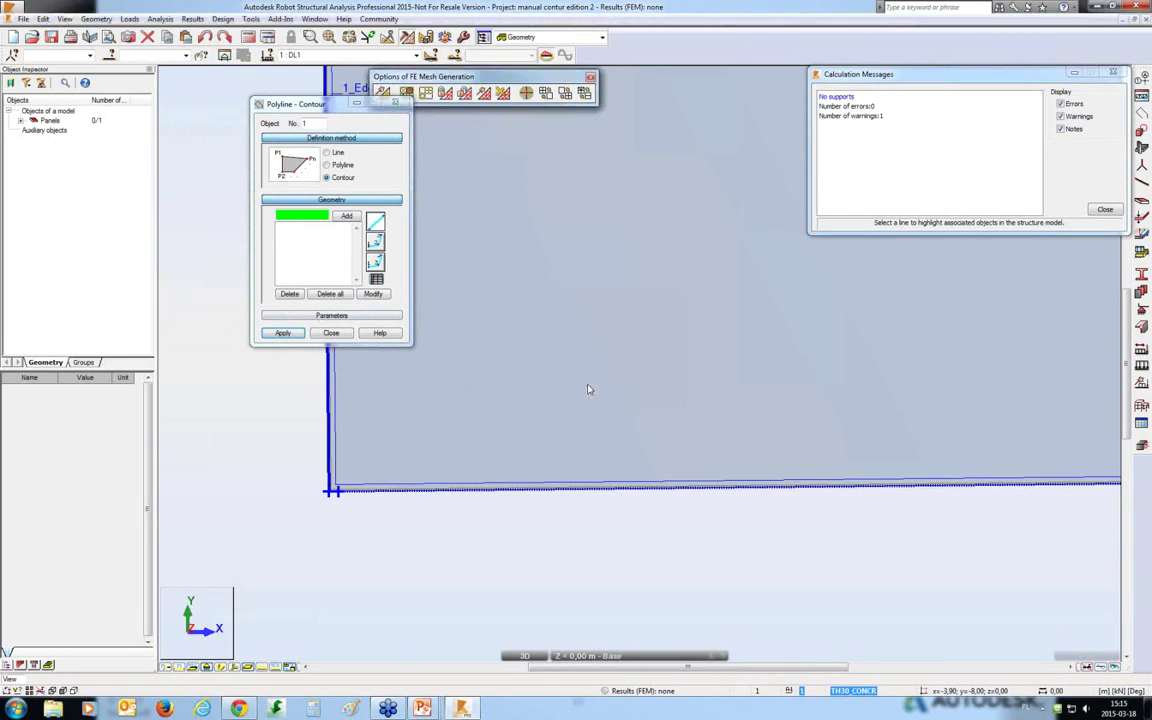
Close the contour definition and generate the finite element mesh for the corrected panel.
middle_click_drag(581, 391, 432, 504)
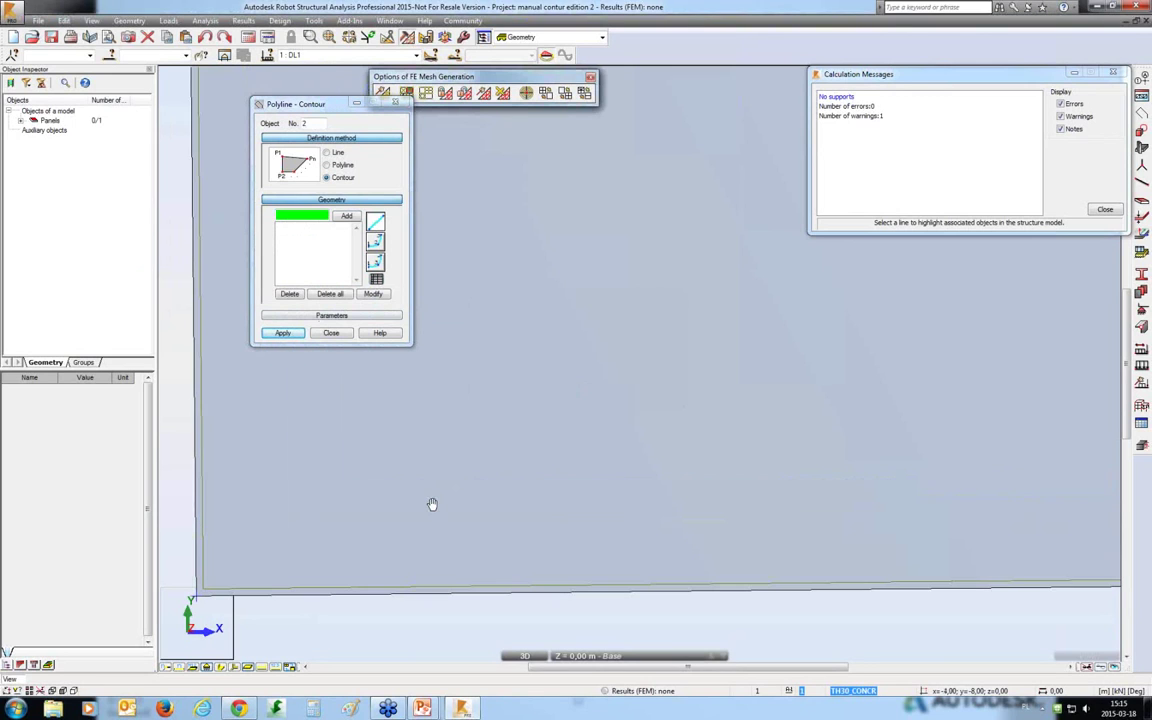
left_click(395, 103)
left_click(384, 94)
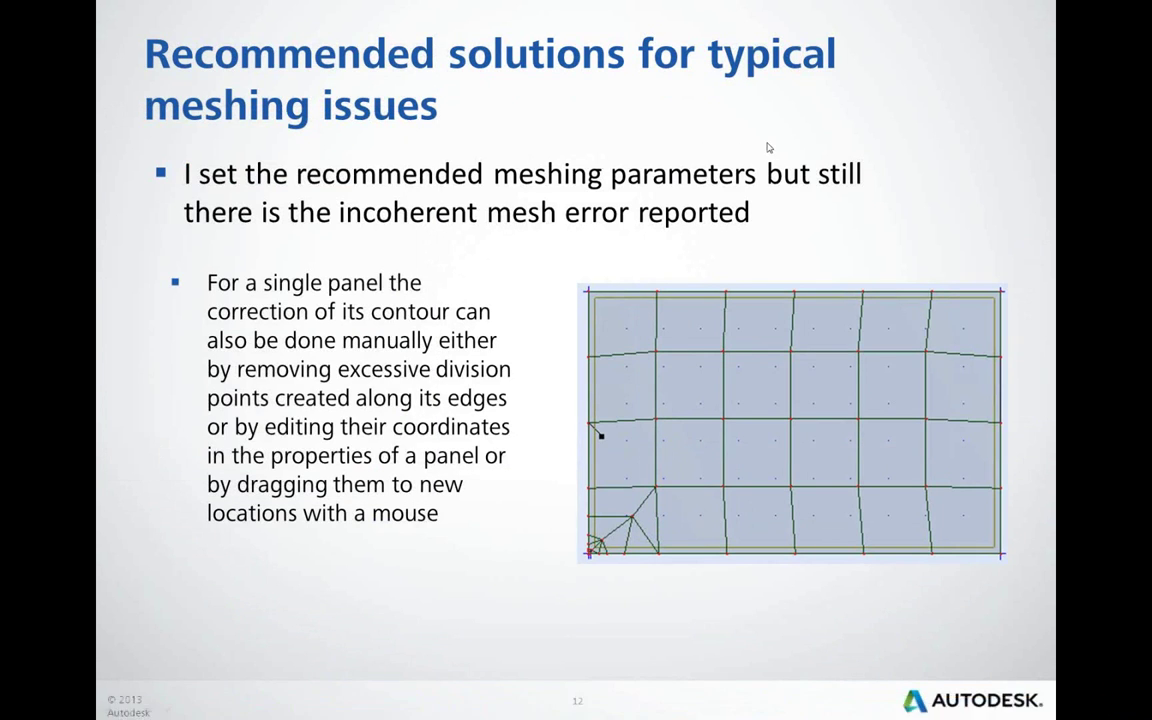
left_click(768, 147)
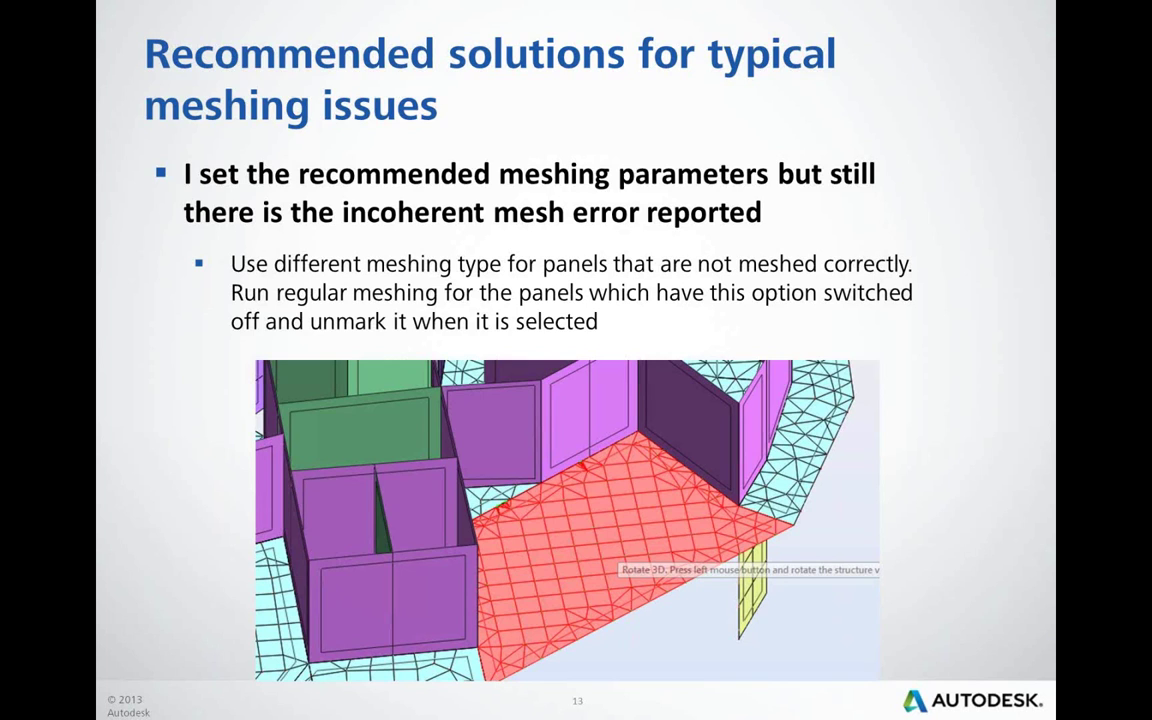
key("alt+Tab")
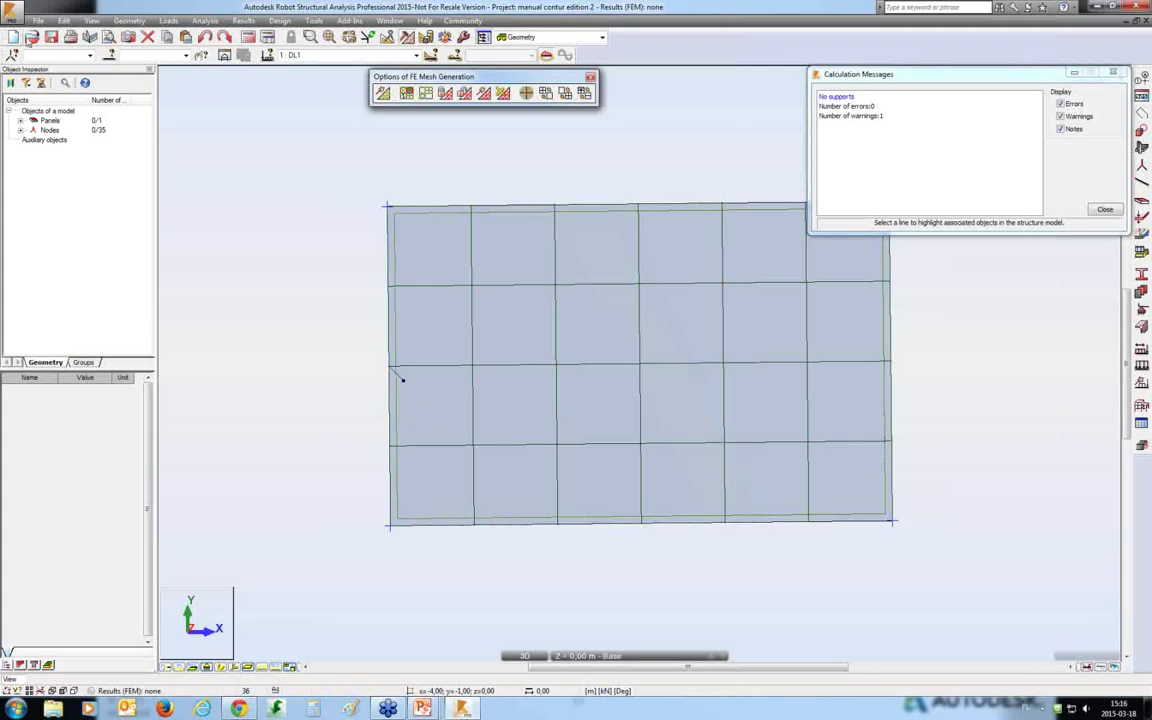
Open the project file "regular switched on and off 3.rtd" from the webinar 2 folder.
key("ctrl+o")
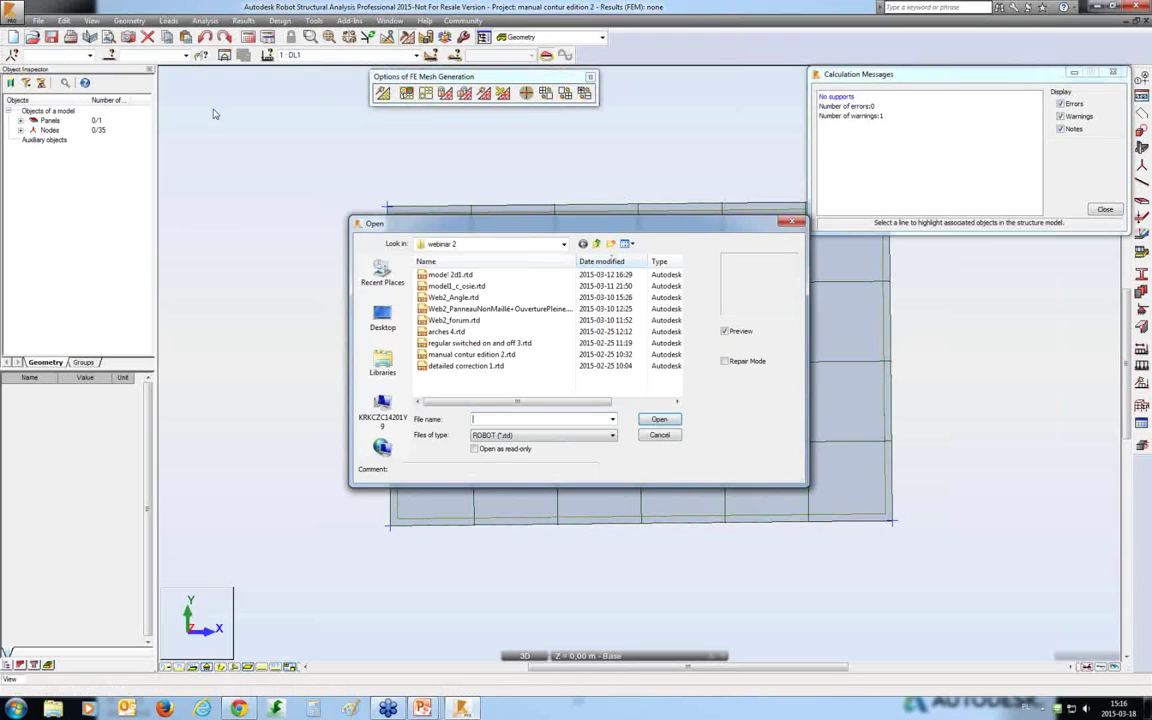
left_click(505, 343)
left_click(667, 421)
left_click(612, 384)
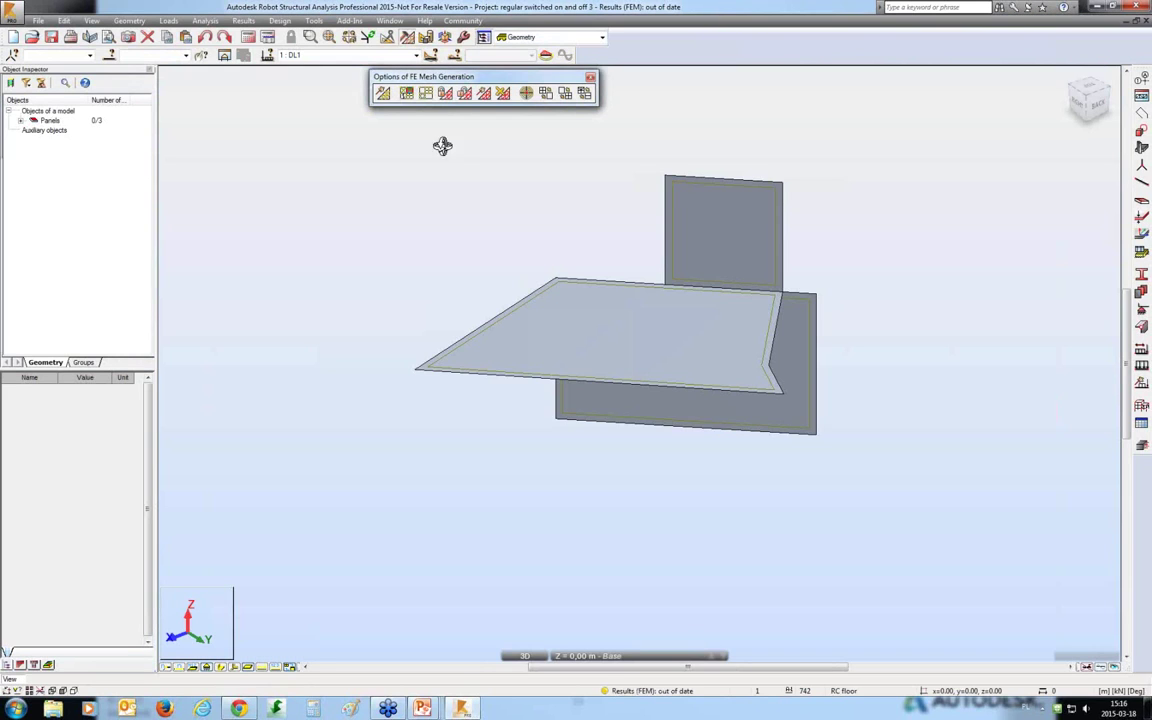
Generate the finite element mesh and examine the incoherent mesh error where the upper wall's corner meets the floor panel.
left_click(383, 94)
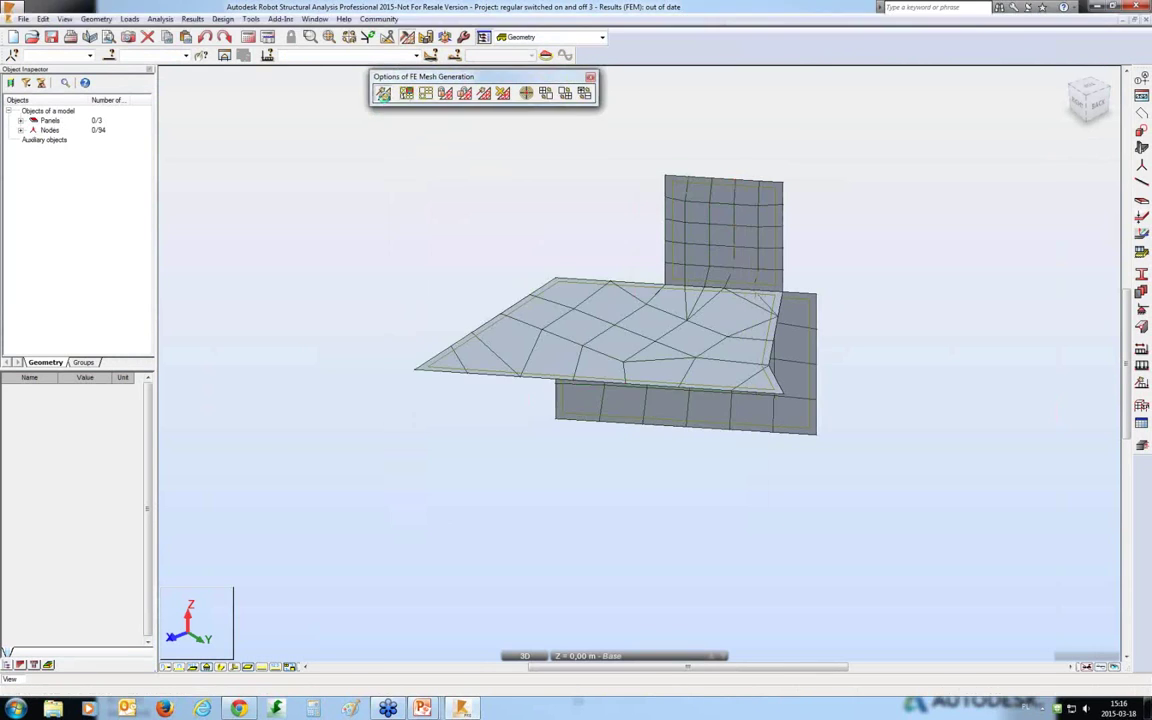
left_click(673, 393)
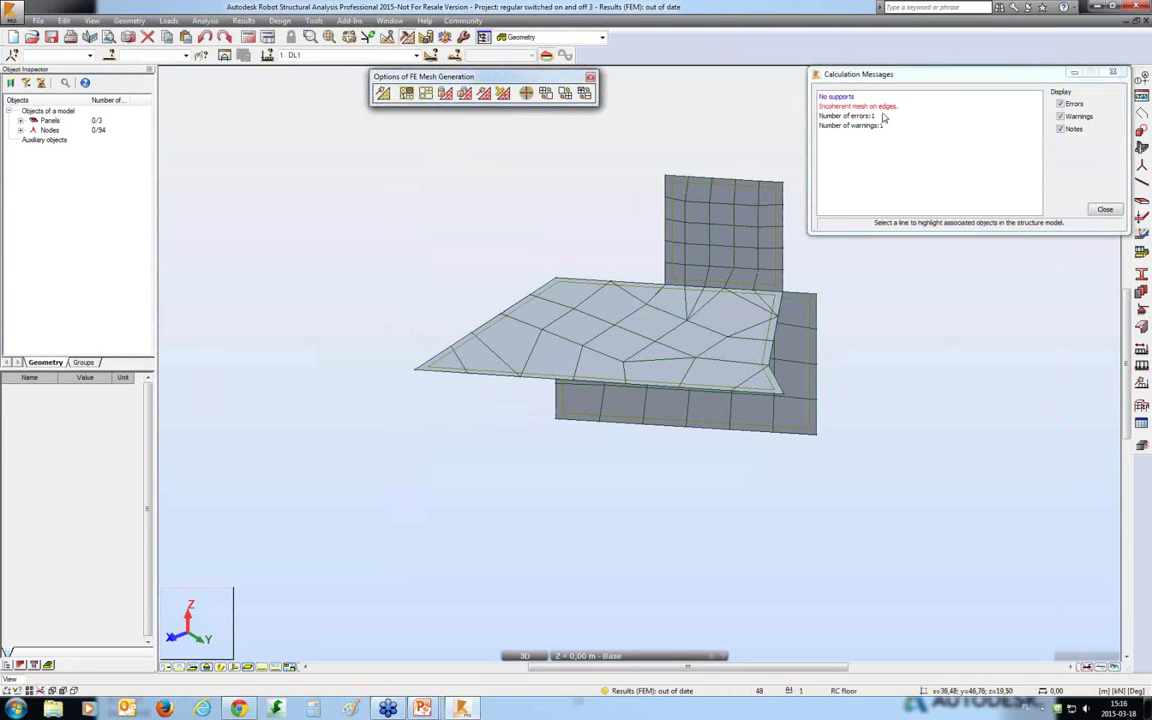
left_click(840, 106)
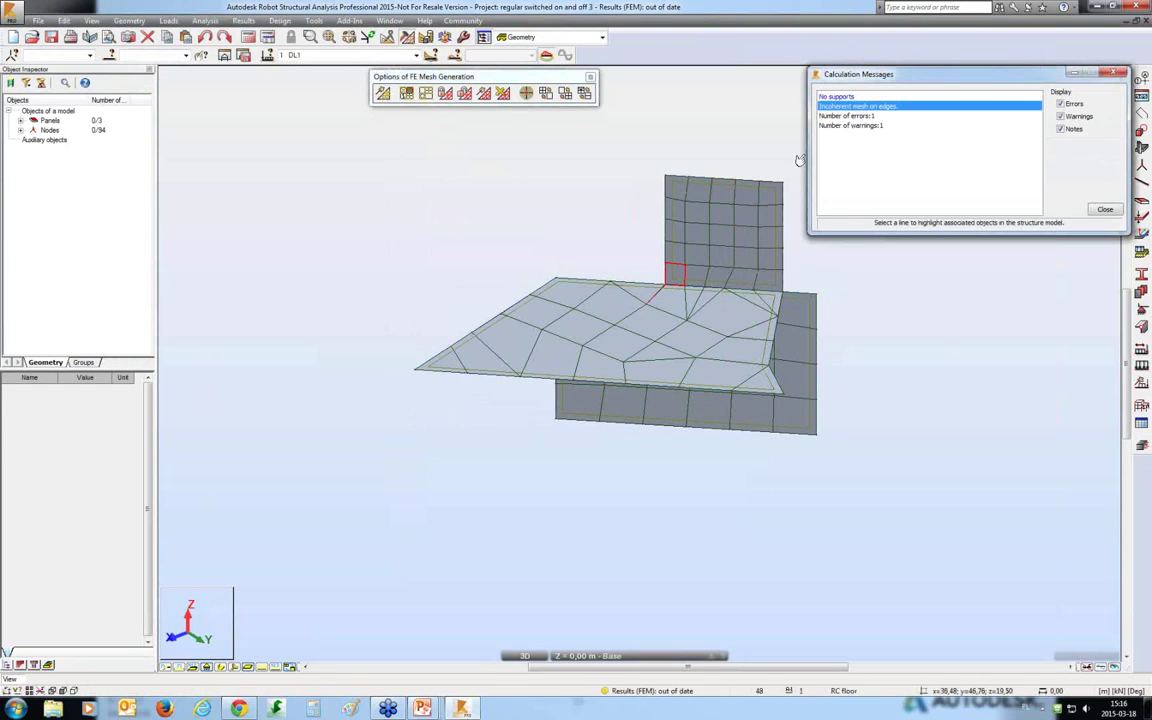
scroll(478, 463, "up", 5)
scroll(509, 432, "up", 6)
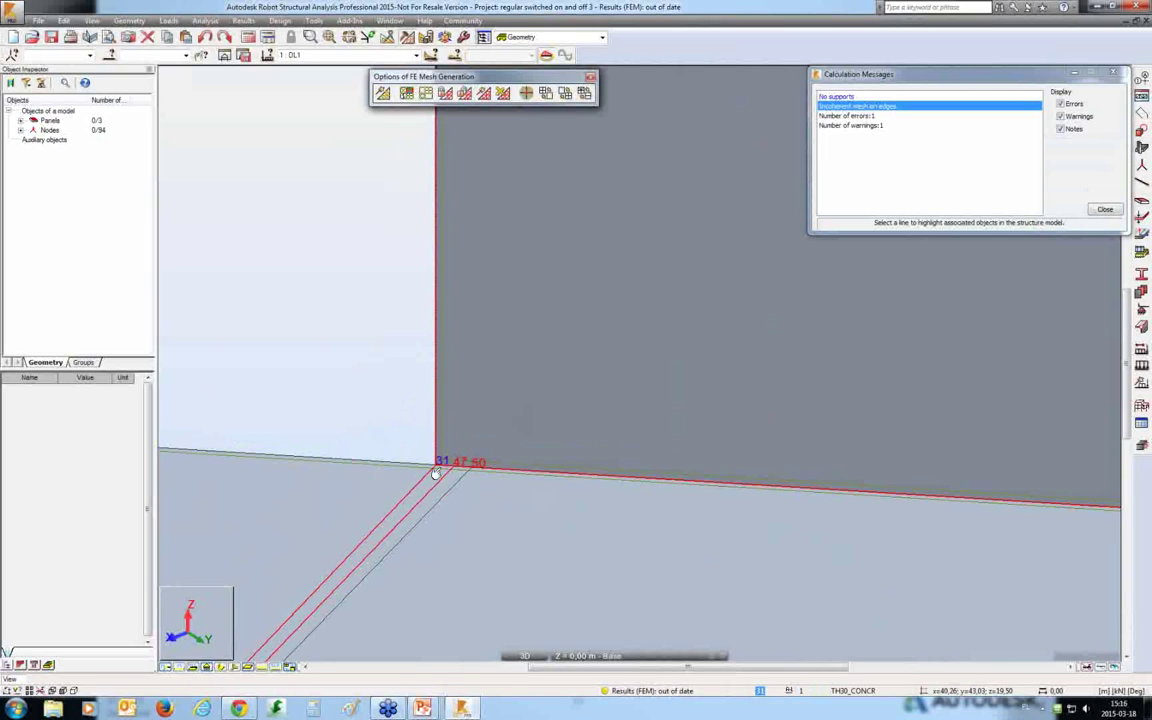
middle_click_drag(352, 327, 468, 298)
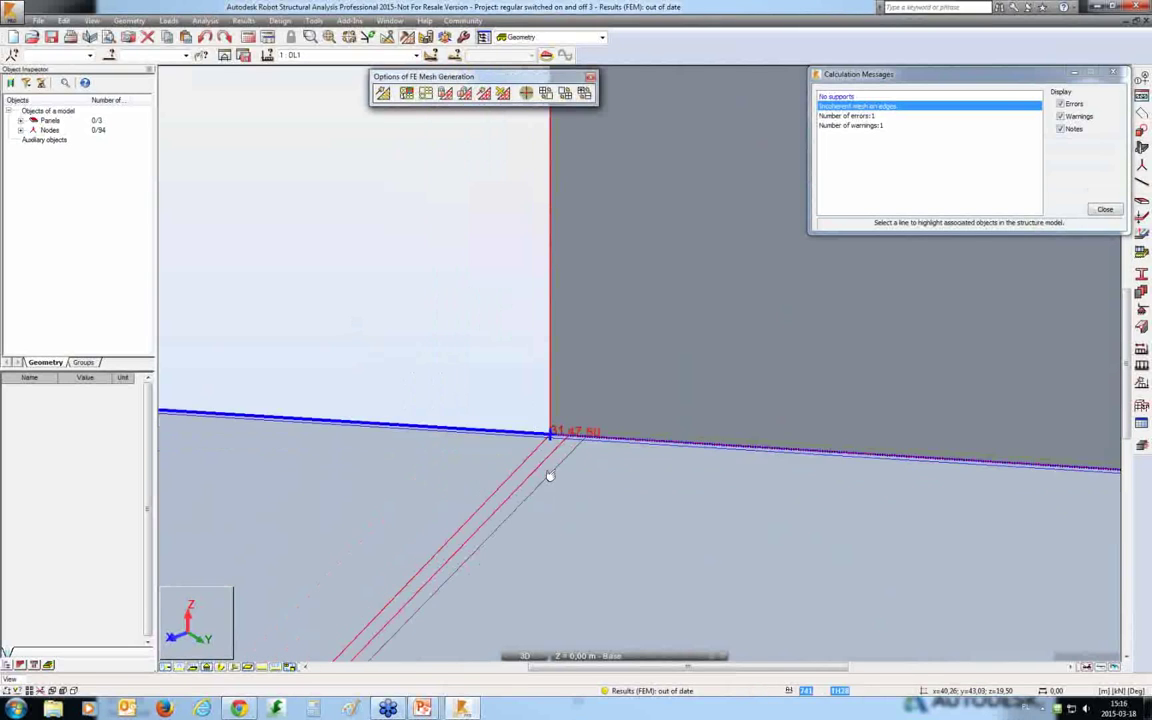
middle_click_drag(549, 475, 562, 500)
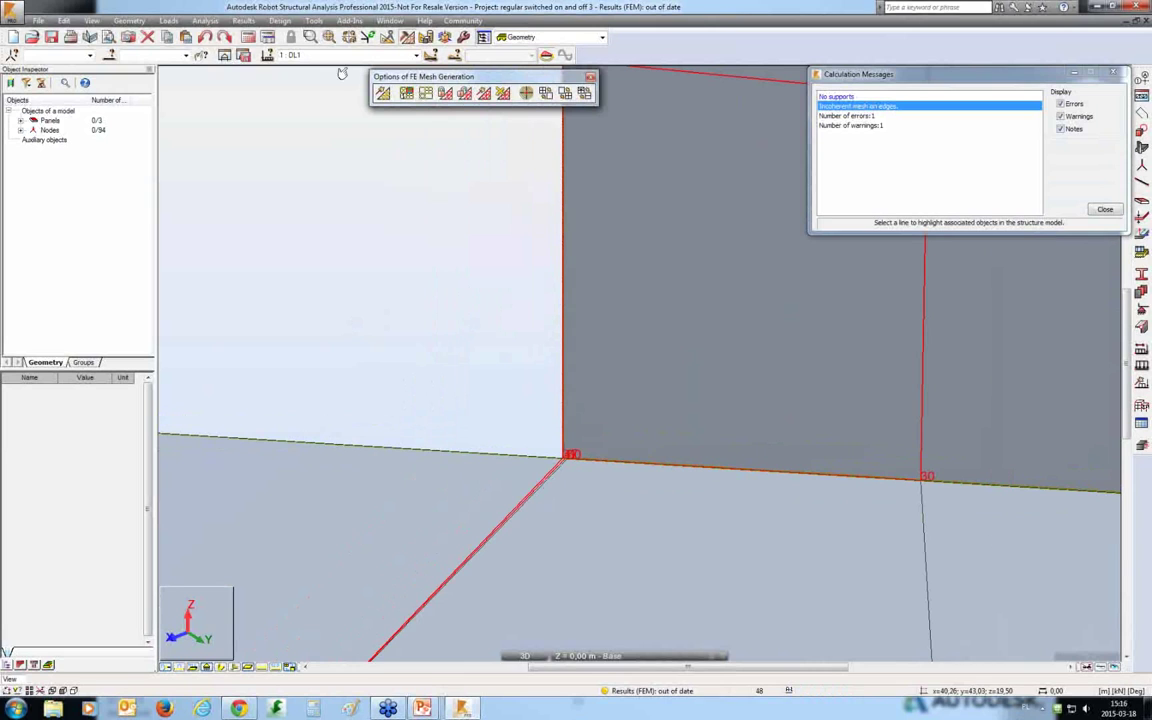
Toggle the Regular mesh option in the floor panel's Delaunay meshing parameters and apply the meshing options.
left_click(330, 38)
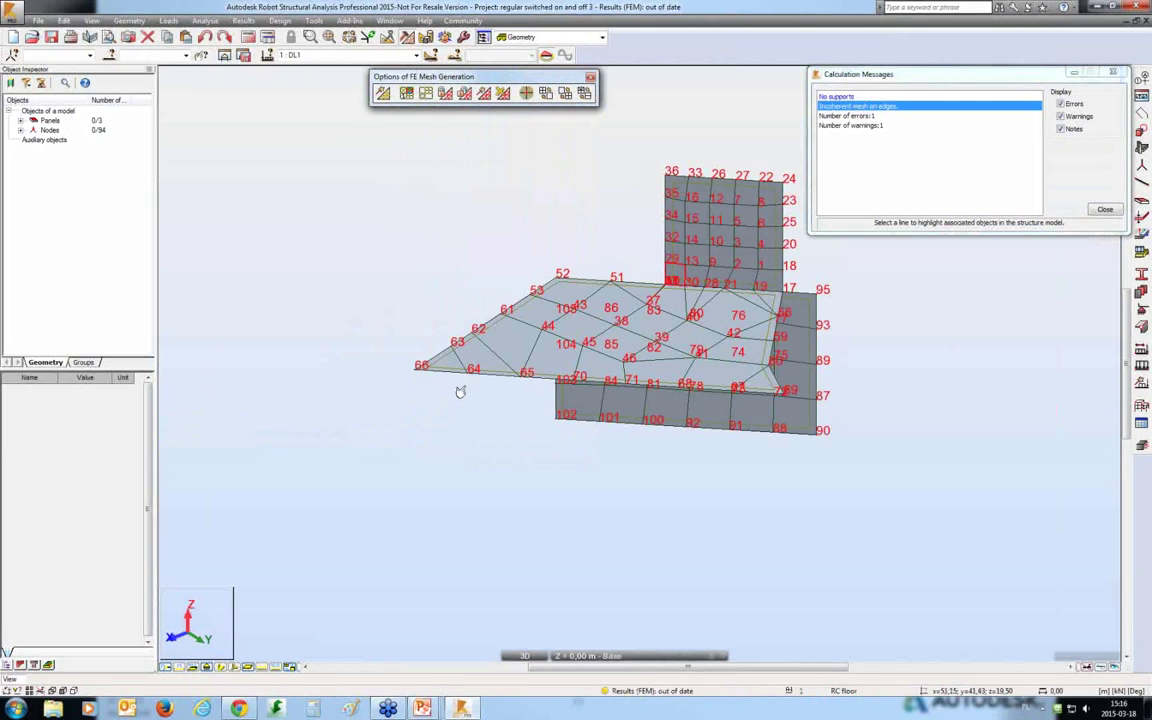
left_click(460, 355)
right_click(381, 366)
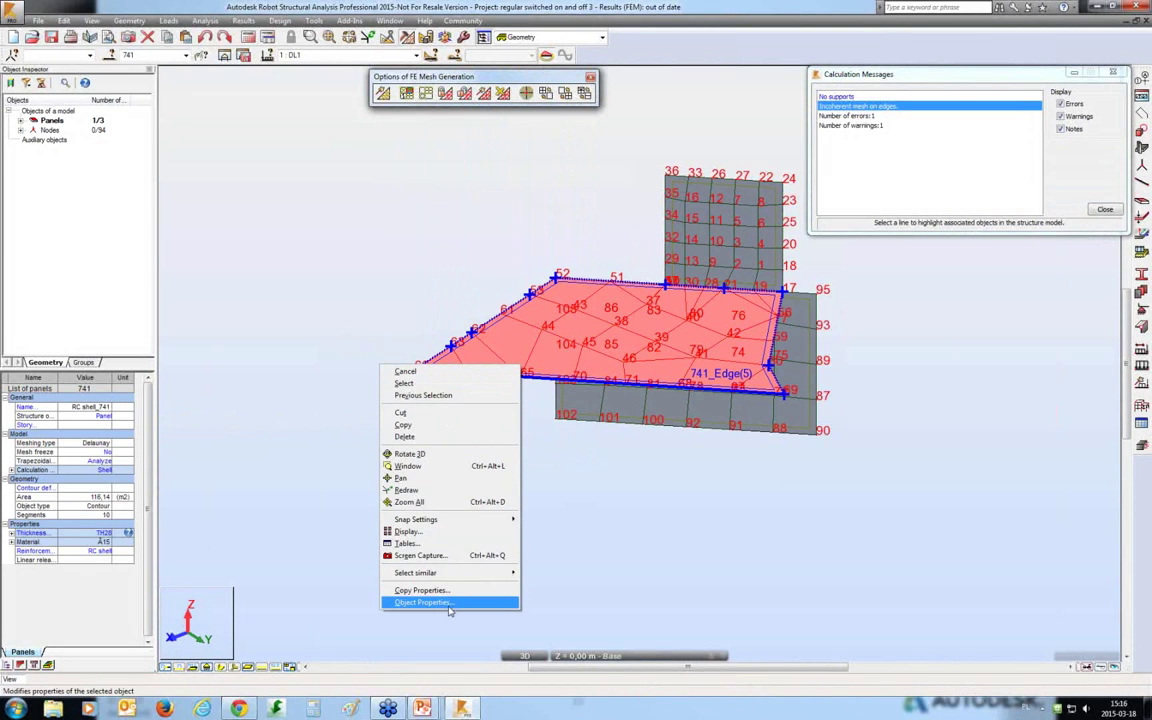
left_click(382, 92)
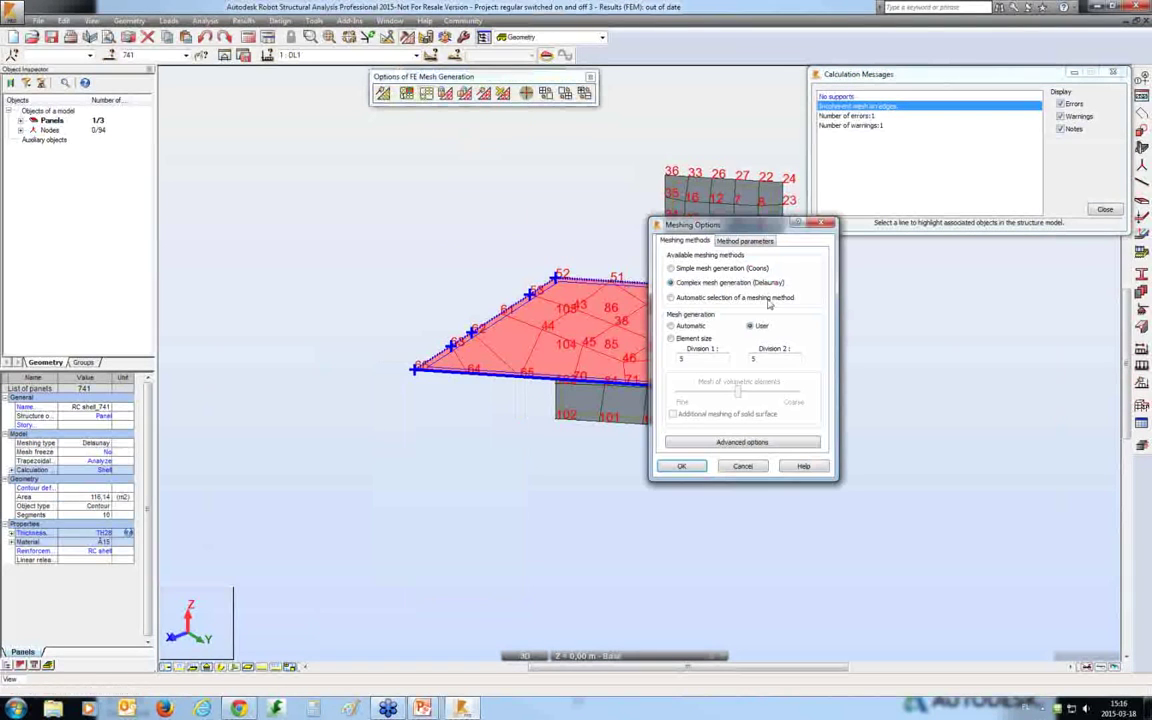
left_click(745, 241)
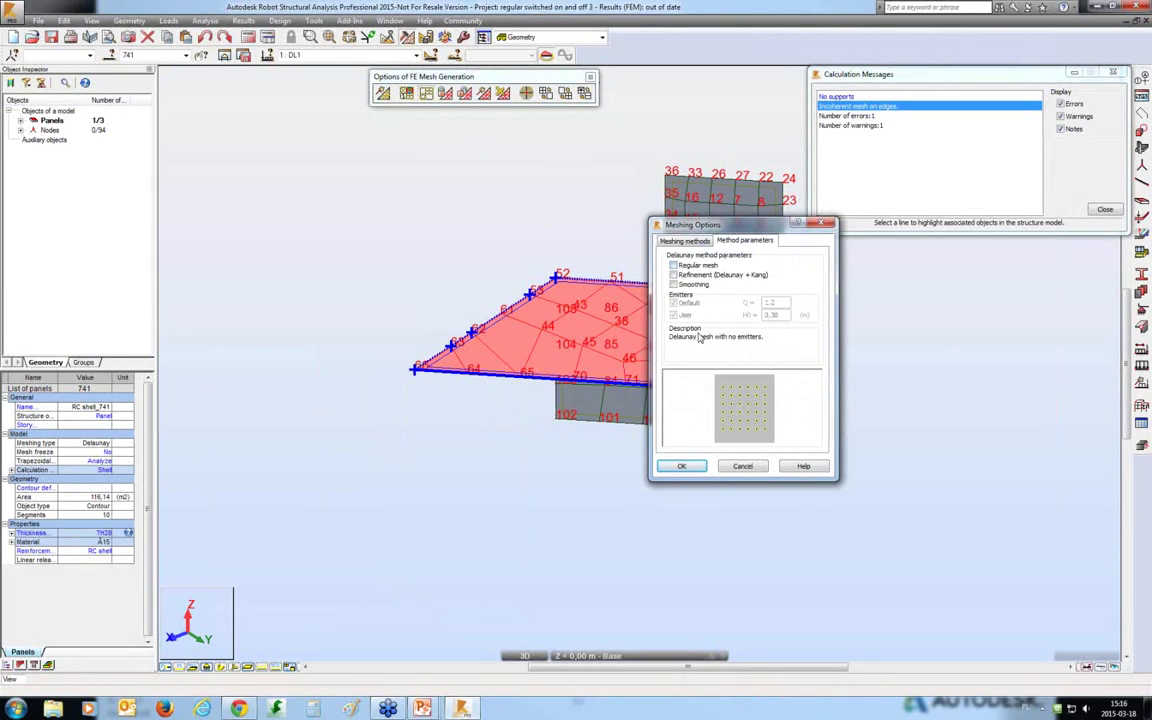
left_click(679, 466)
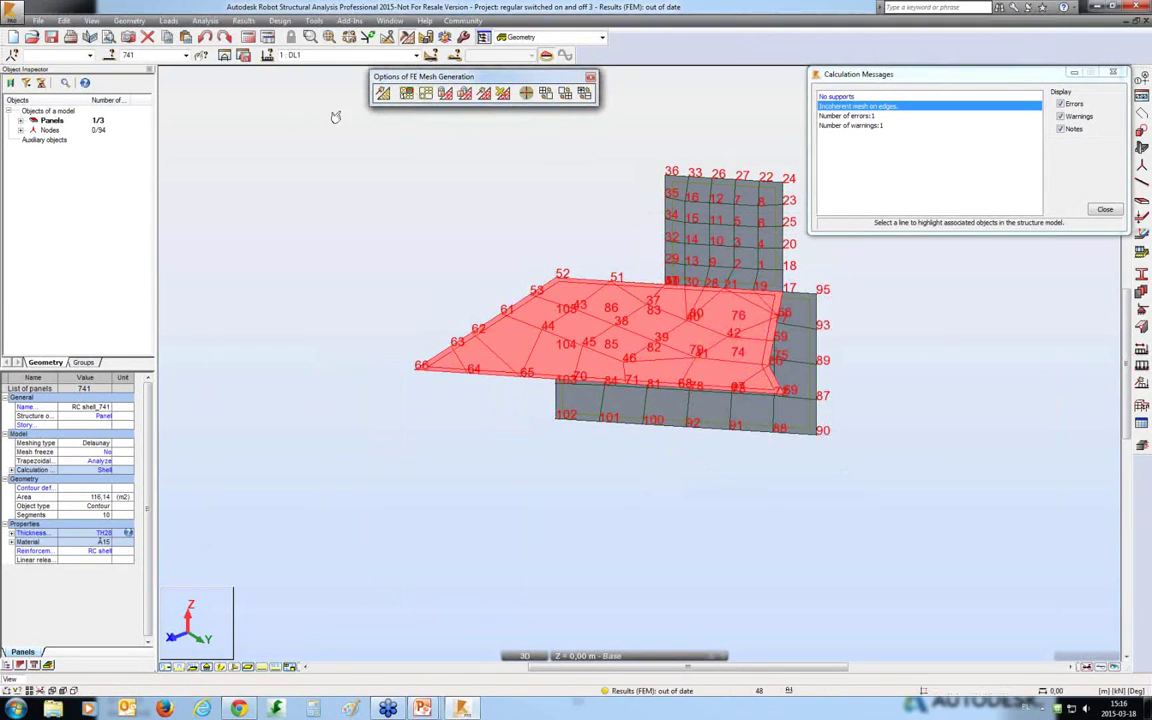
Regenerate the finite element mesh and examine the nodes along the shared edge of the floor and upper wall.
left_click(383, 93)
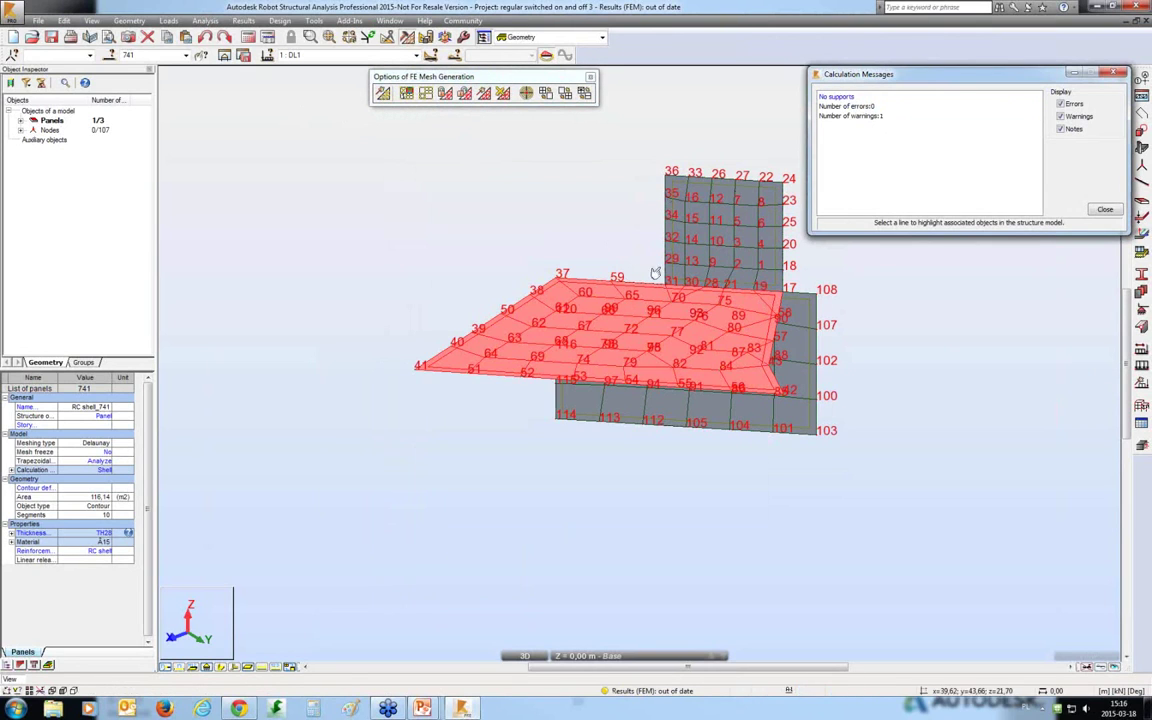
scroll(458, 380, "up", 2)
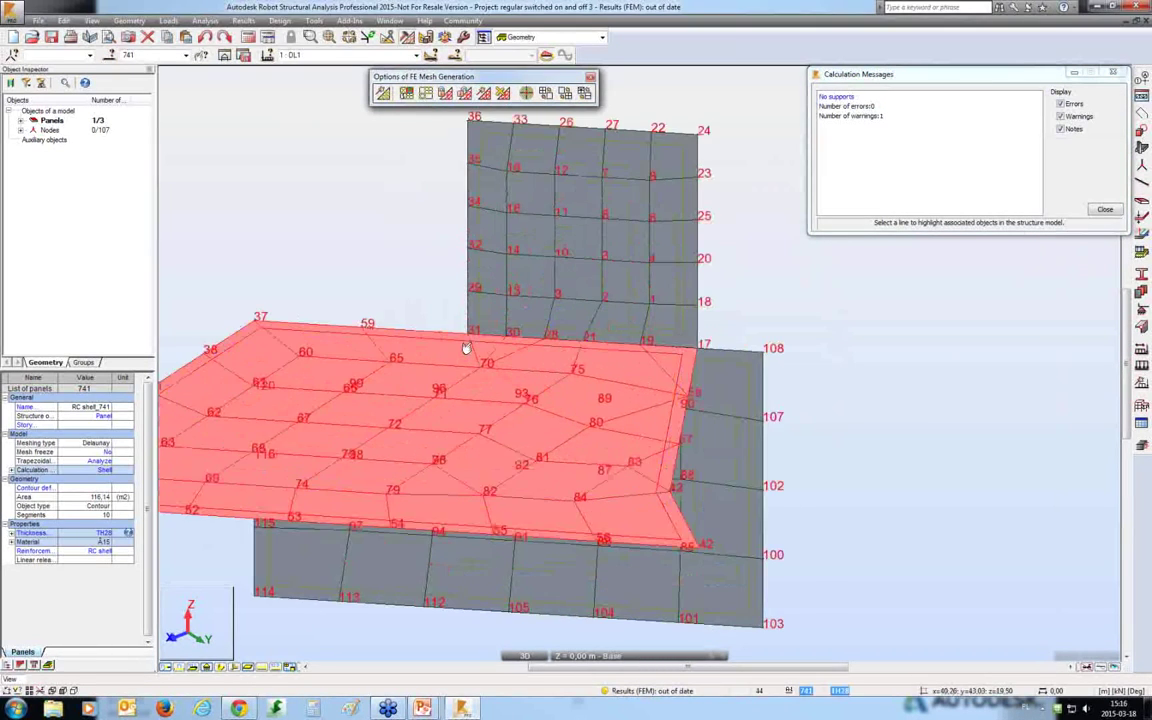
scroll(465, 348, "up", 4)
scroll(449, 339, "down", 2)
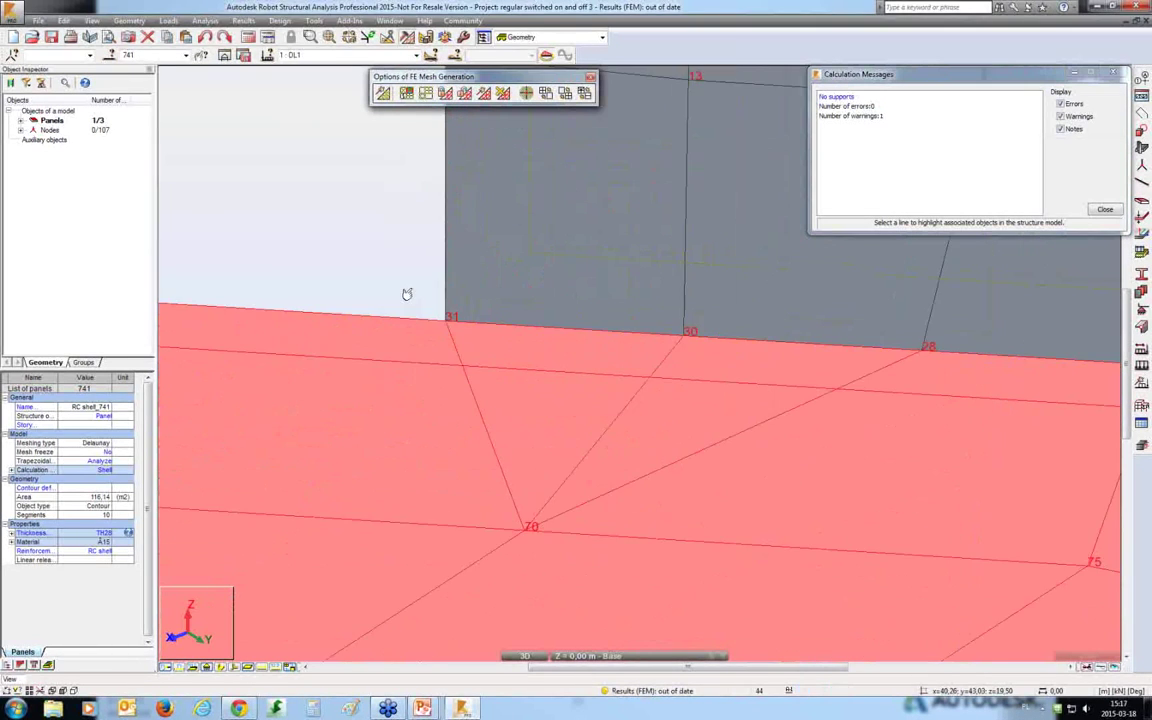
scroll(432, 340, "down", 4)
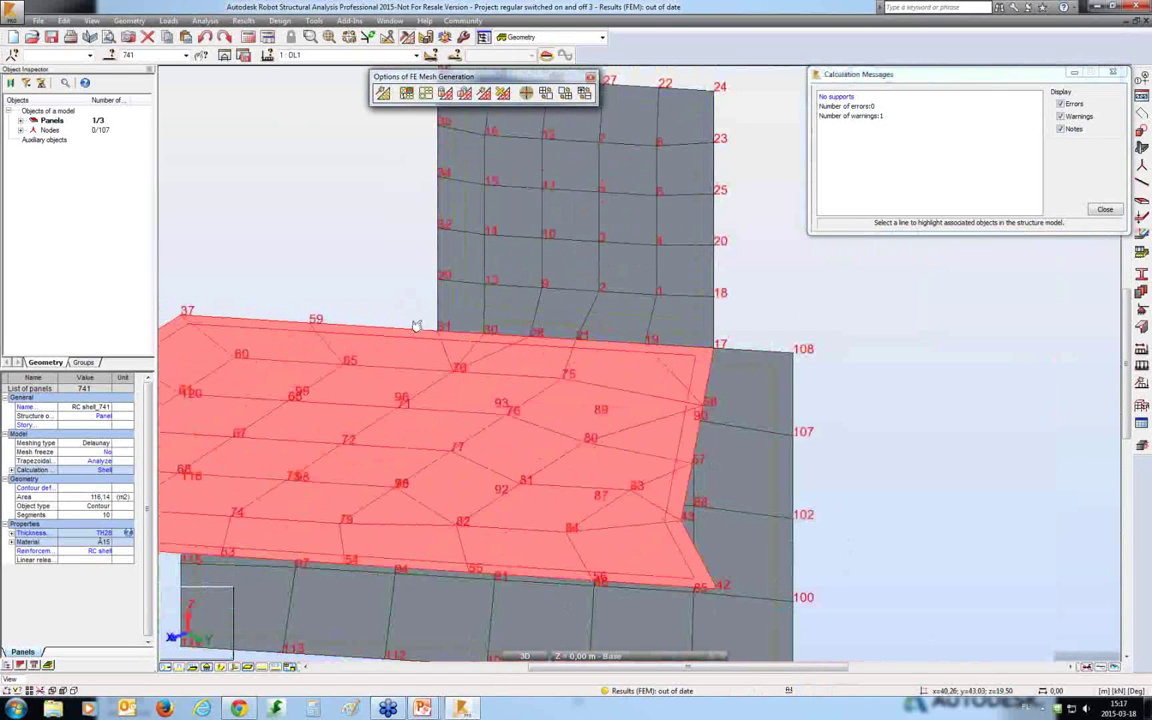
scroll(526, 297, "down", 3)
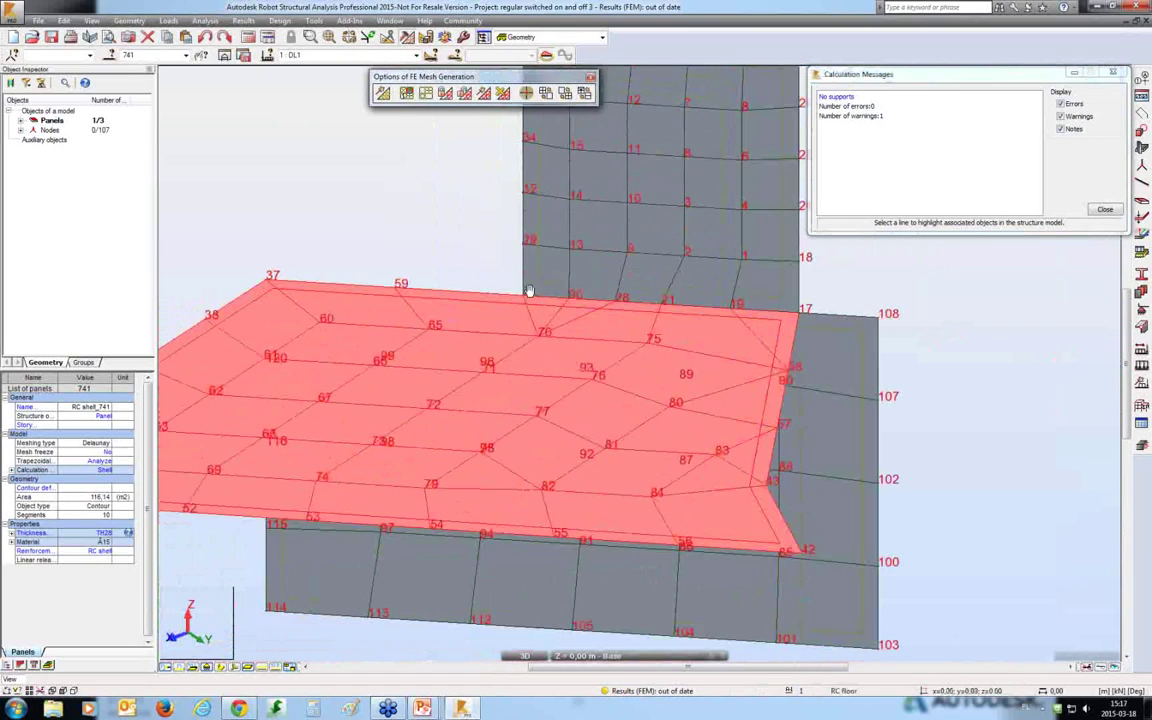
scroll(526, 297, "down", 1)
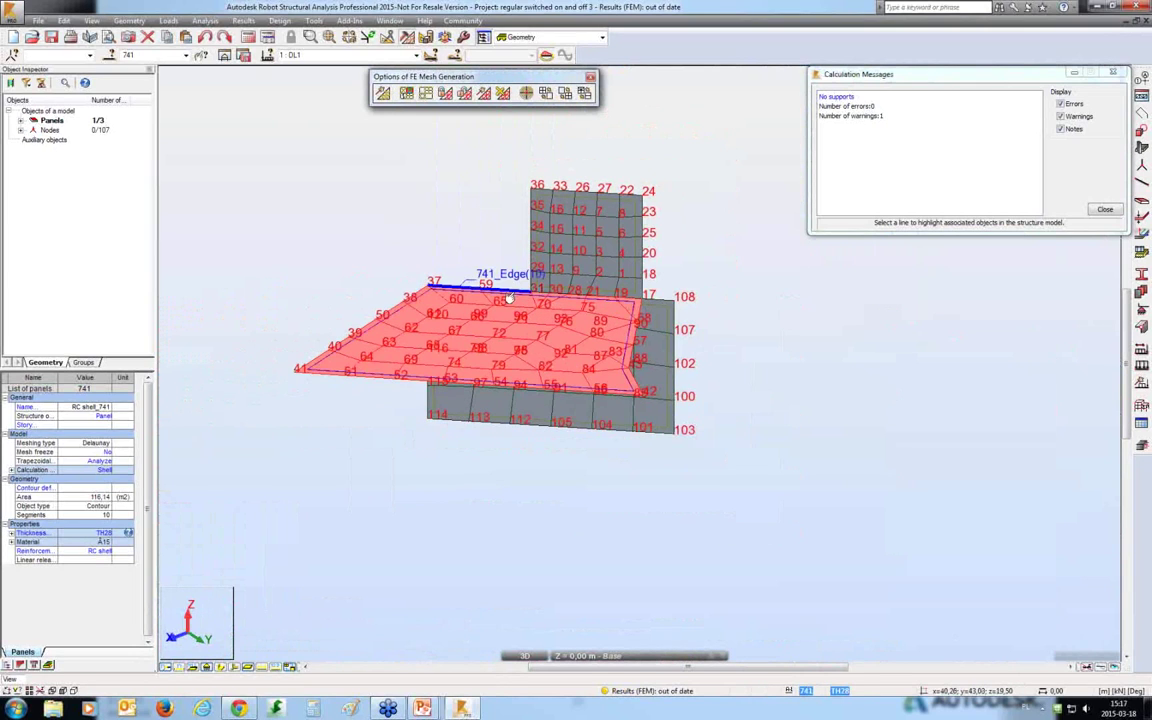
scroll(510, 298, "down", 2)
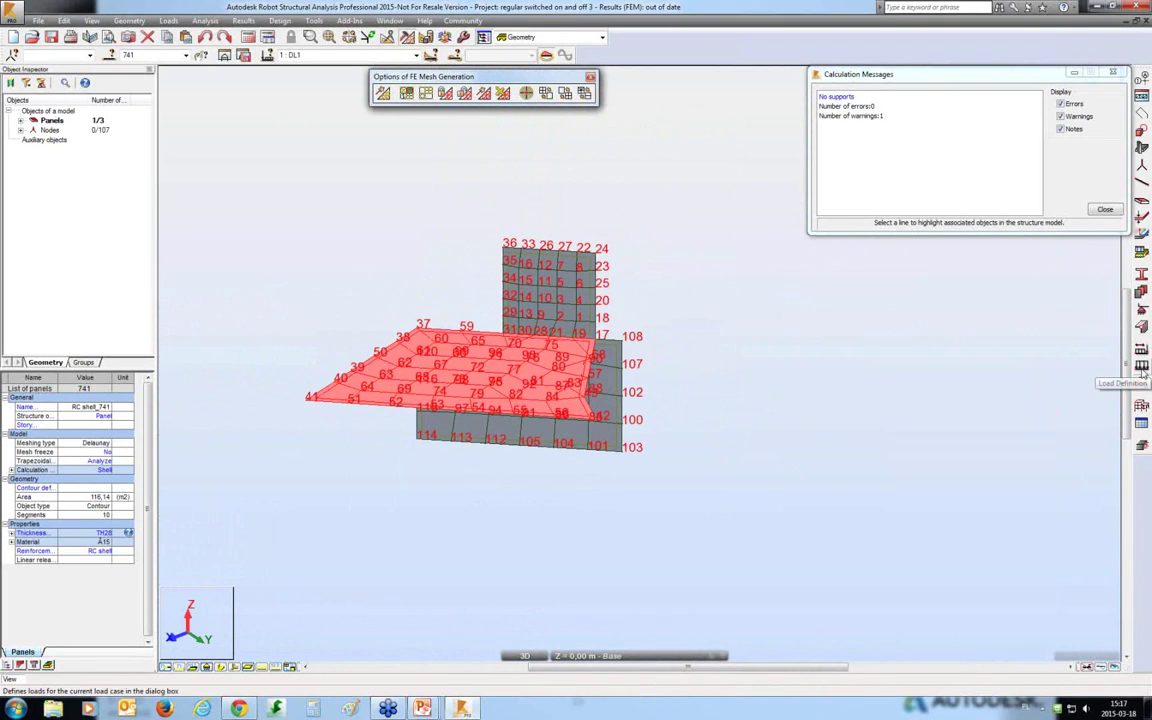
left_click(1115, 7)
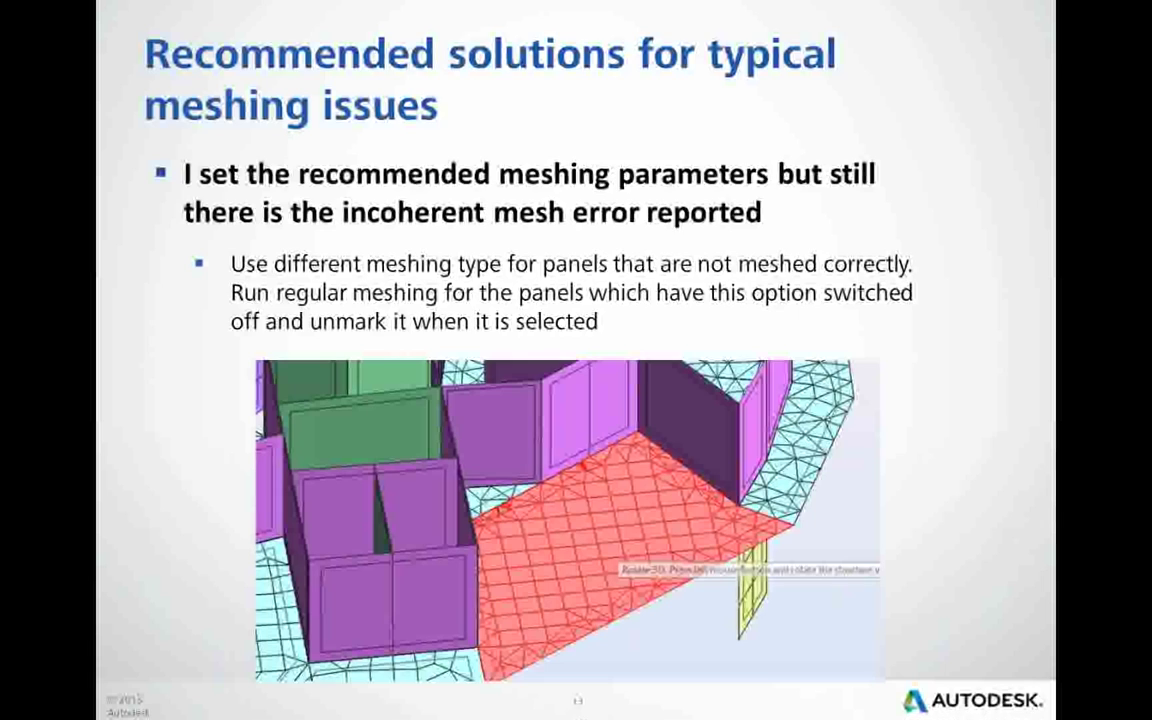
key("Right")
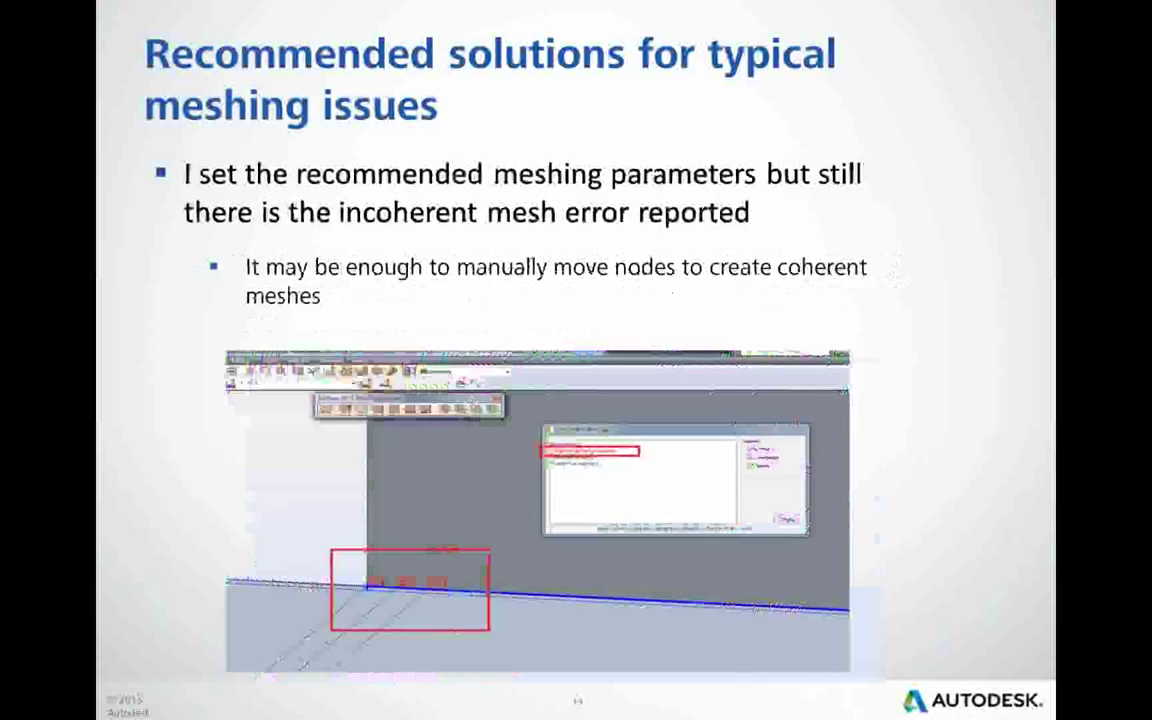
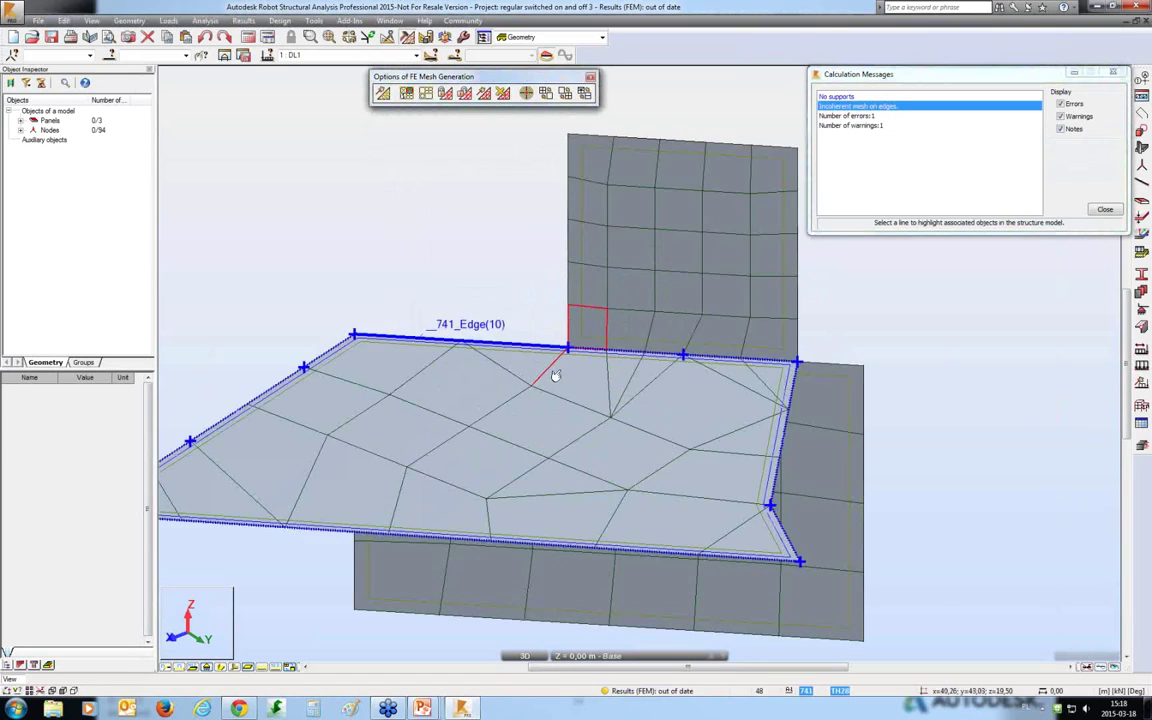
Move node 47 onto node 31 at the wall corner using Translation in Move mode.
scroll(566, 330, "up", 5)
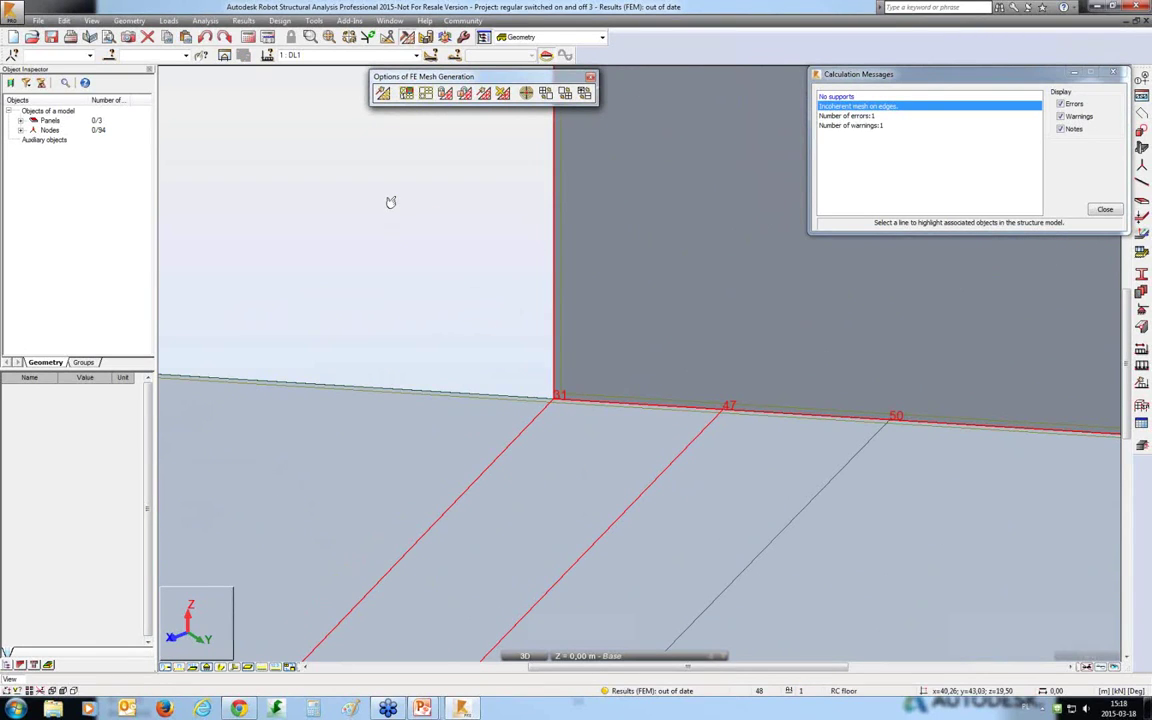
left_click(350, 37)
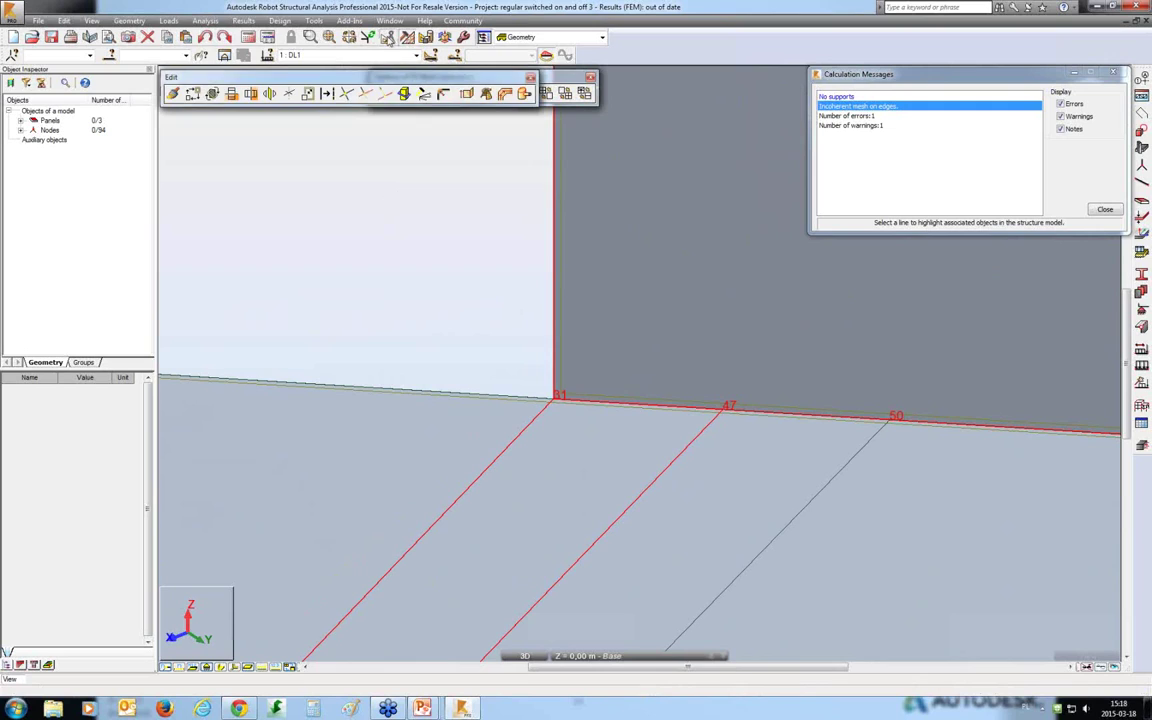
left_click(172, 93)
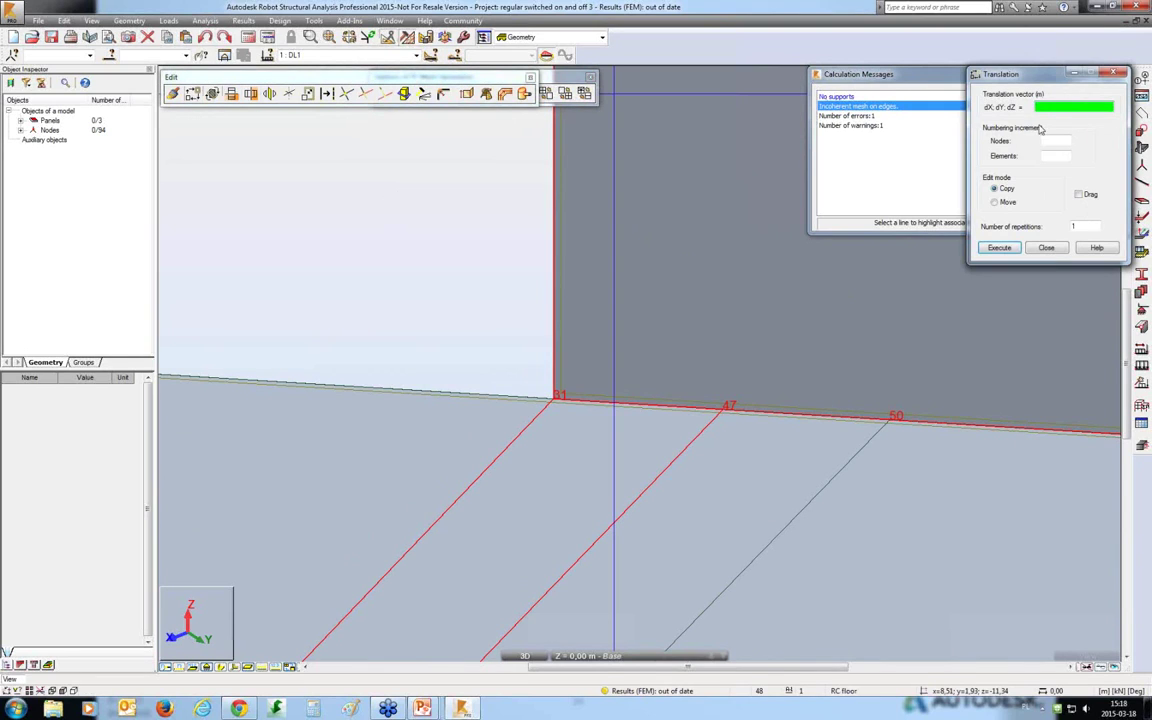
left_click(1008, 202)
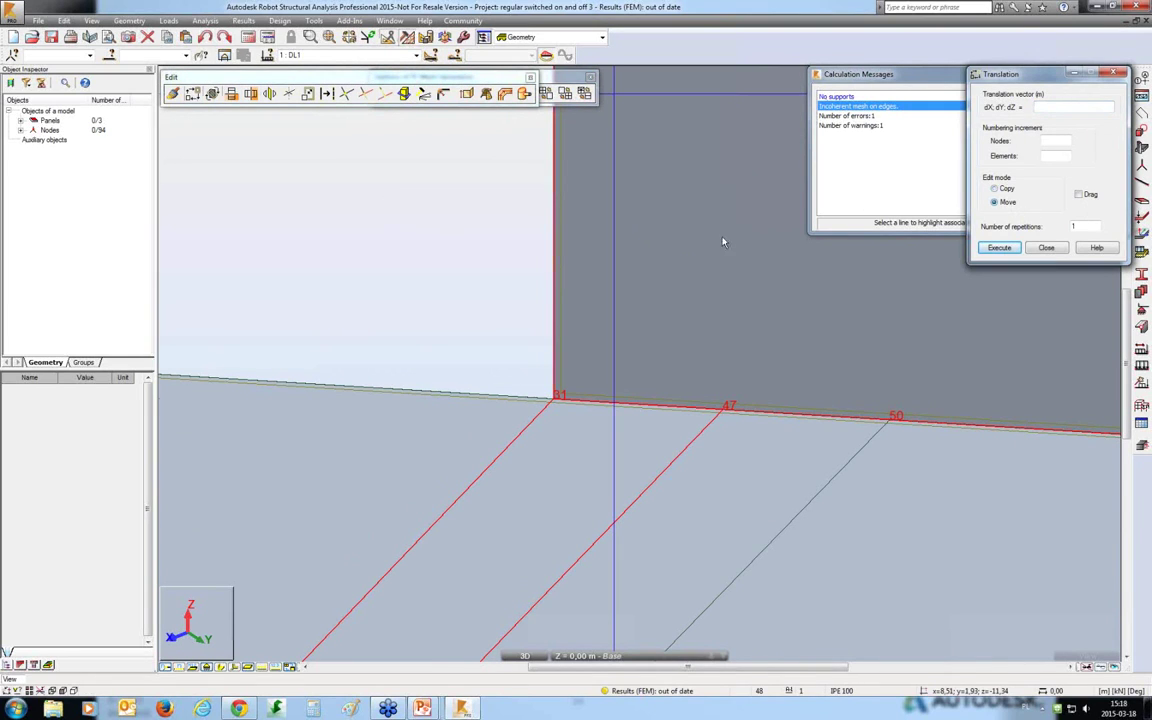
right_click(425, 209)
left_click(707, 406)
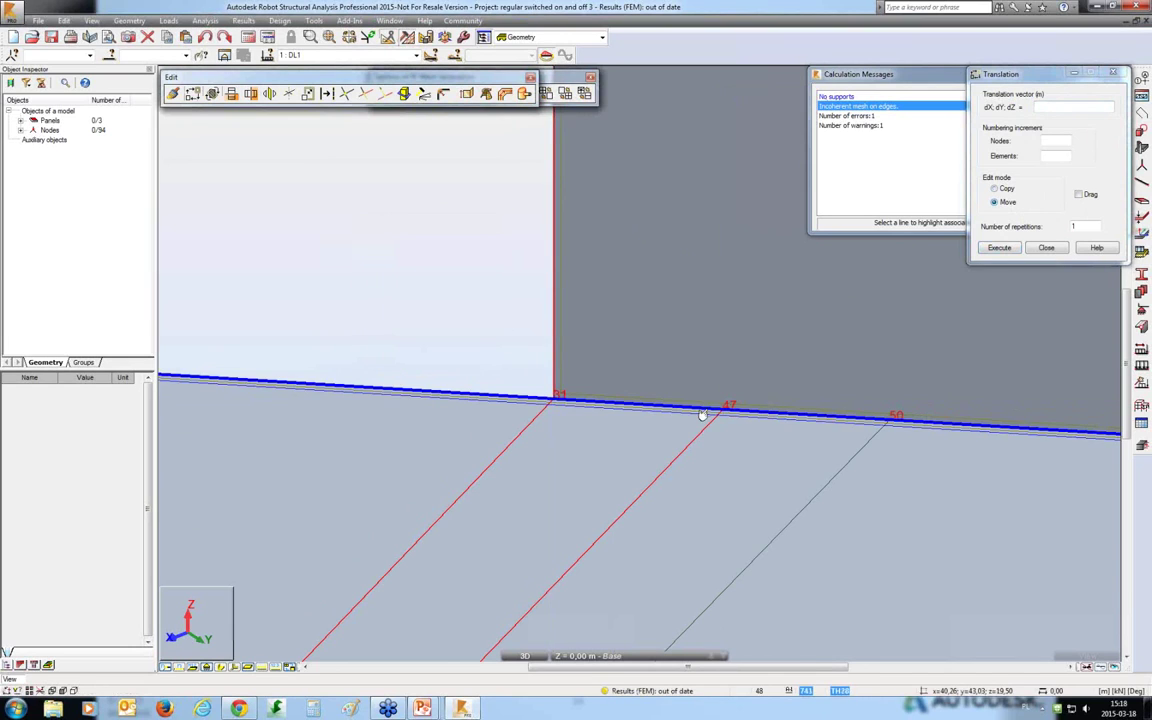
left_click(714, 410)
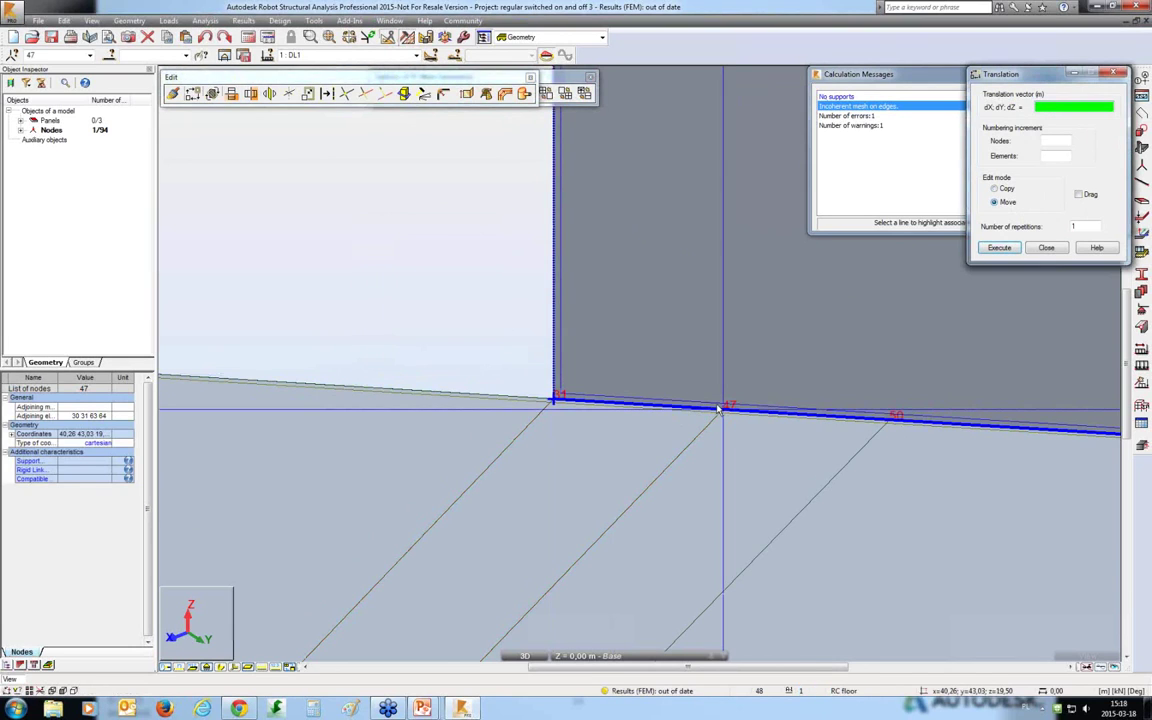
left_click(500, 368)
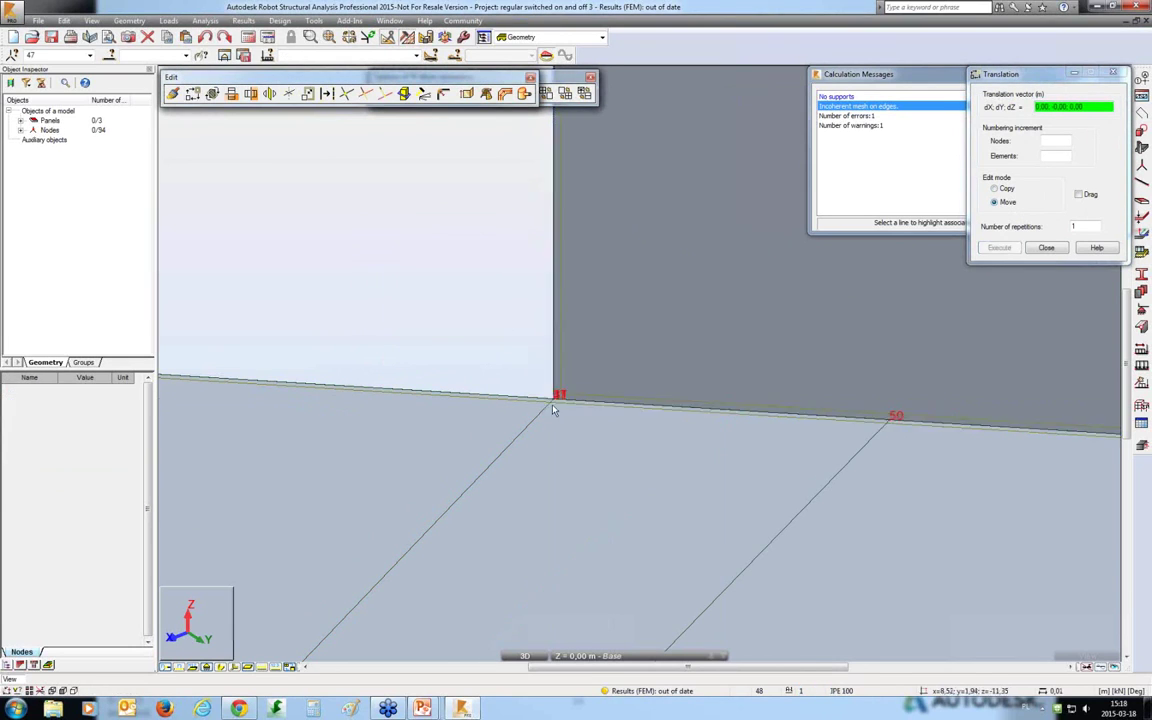
Move node 50 along the floor edge onto node 31 with the same Translation command.
right_click(720, 288)
left_click(765, 311)
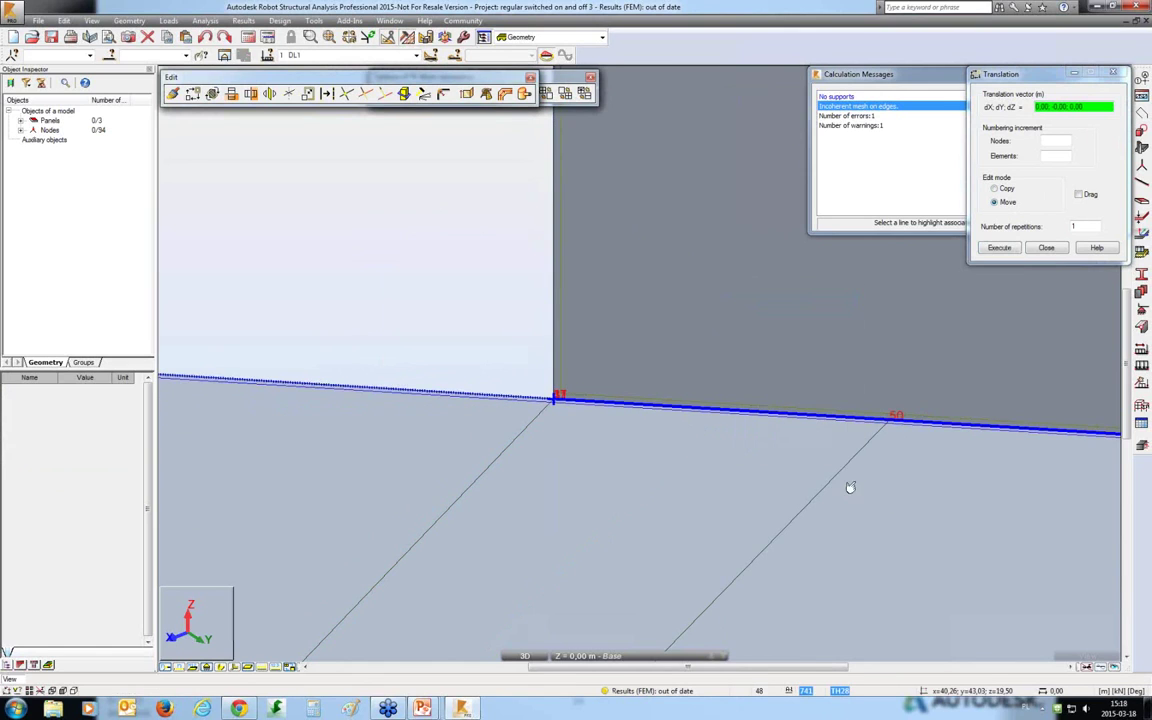
left_click_drag(935, 376, 856, 476)
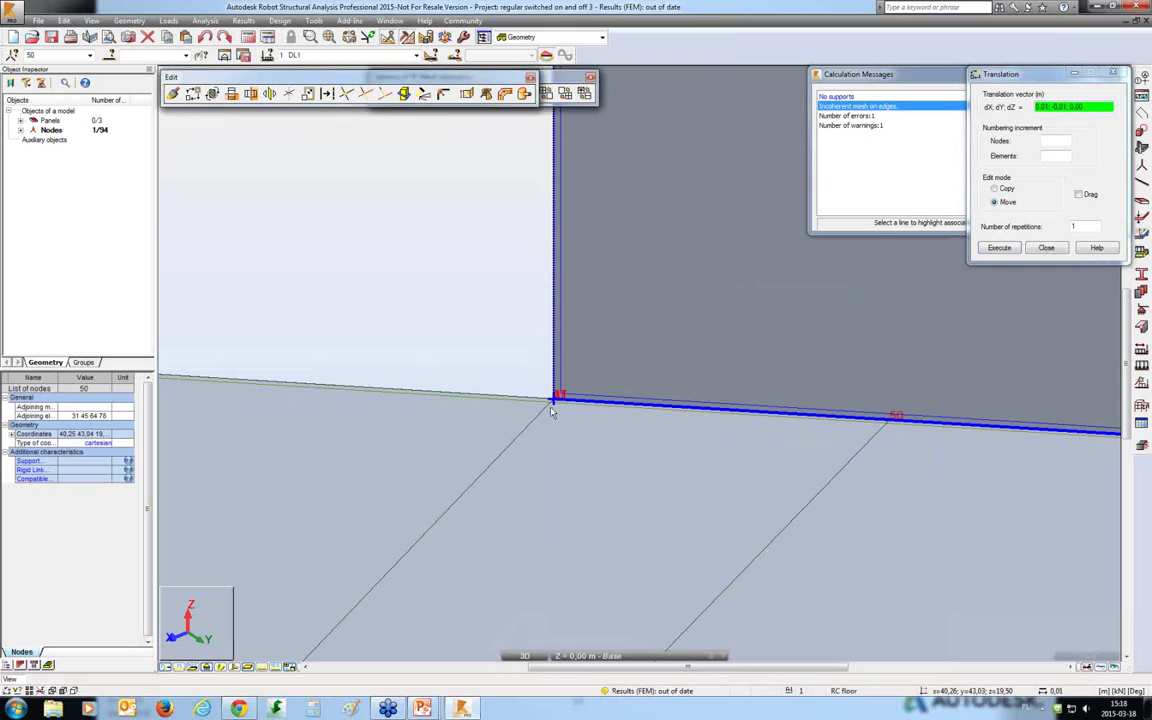
left_click(488, 340)
Merge nodes 31, 47 and 50 at the wall corner using Structure Correction with Entire structure off and 0.01 m precision, and close the editing dialogs.
right_click(400, 292)
left_click(420, 306)
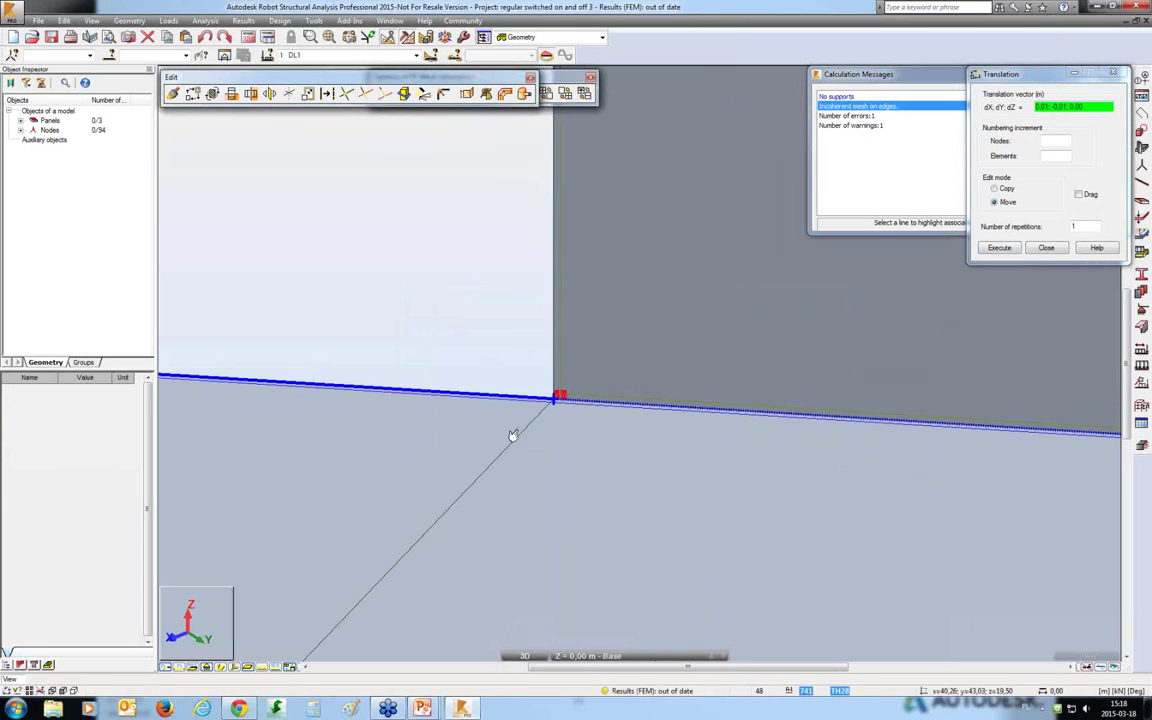
left_click_drag(519, 506, 599, 337)
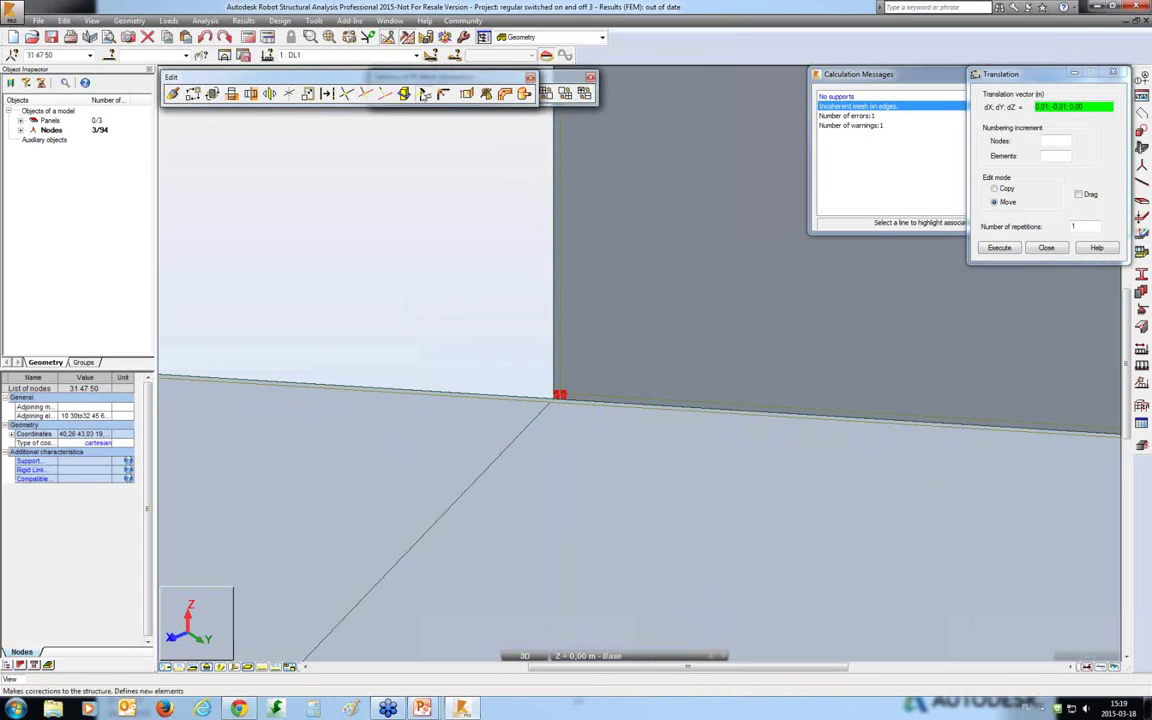
left_click(401, 93)
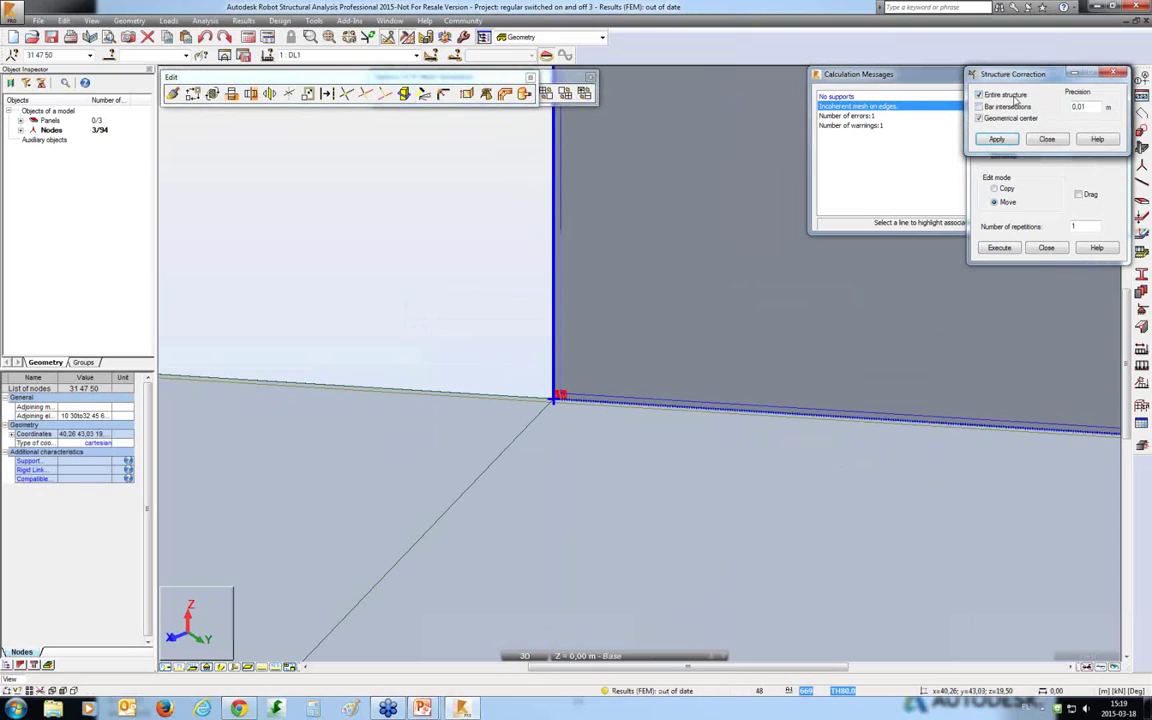
left_click(998, 139)
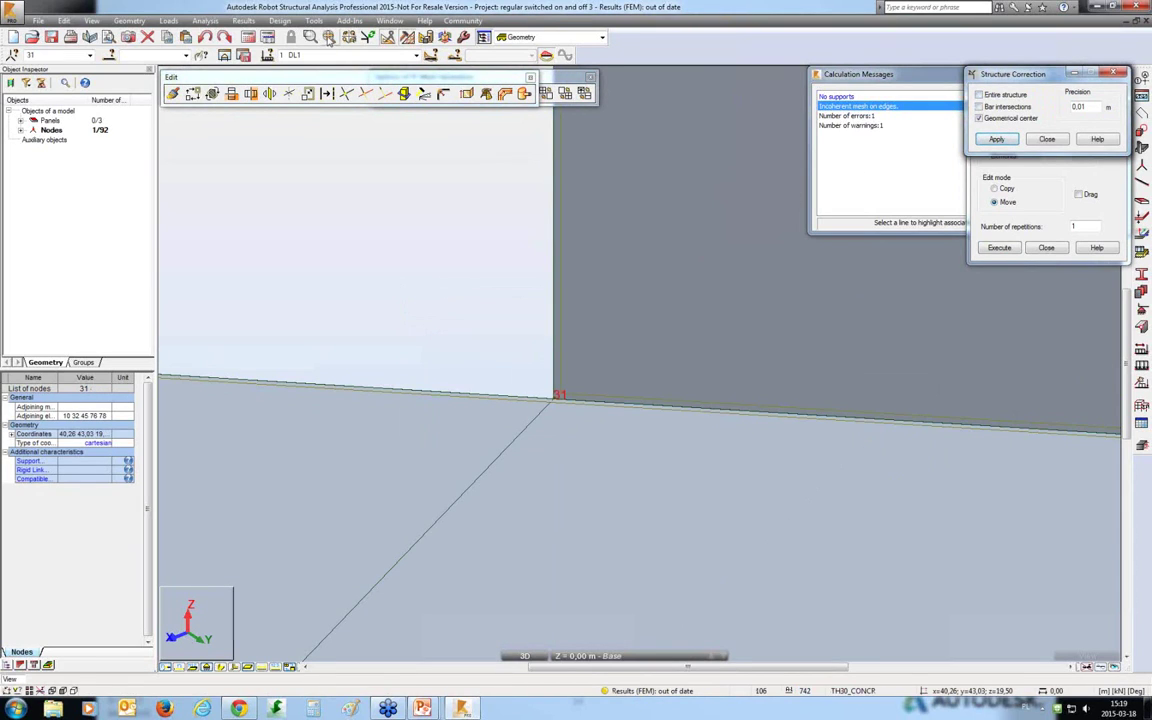
left_click(329, 38)
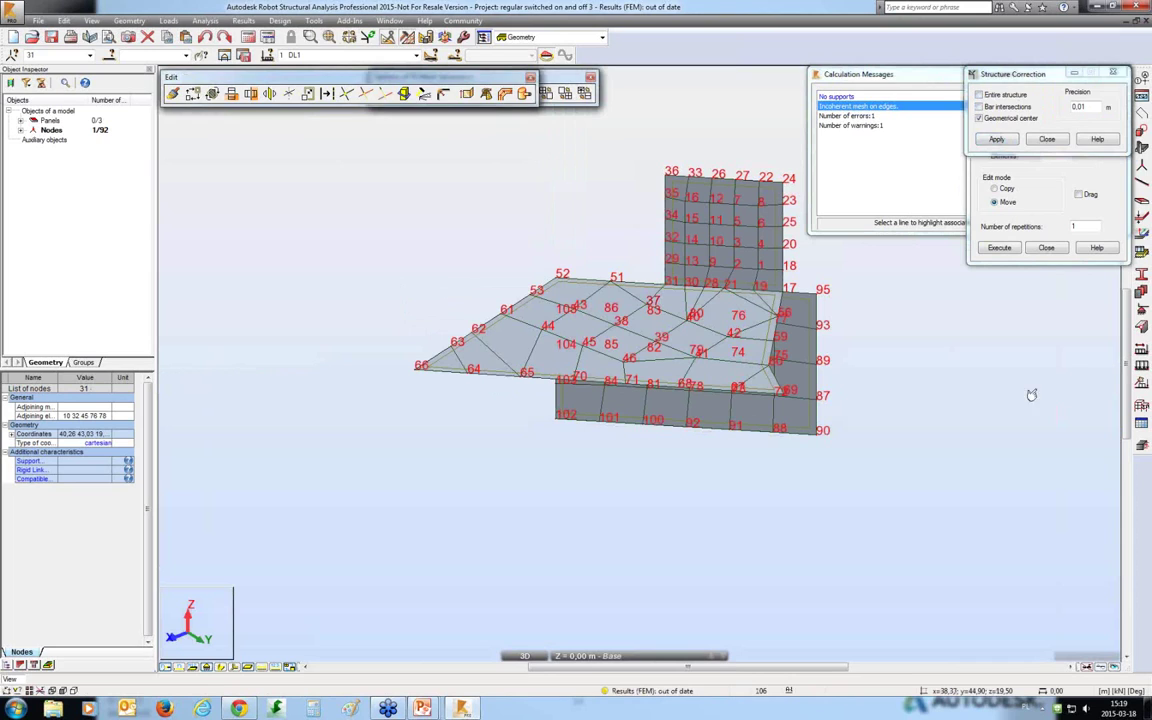
left_click(1113, 73)
left_click(1113, 74)
left_click(1113, 75)
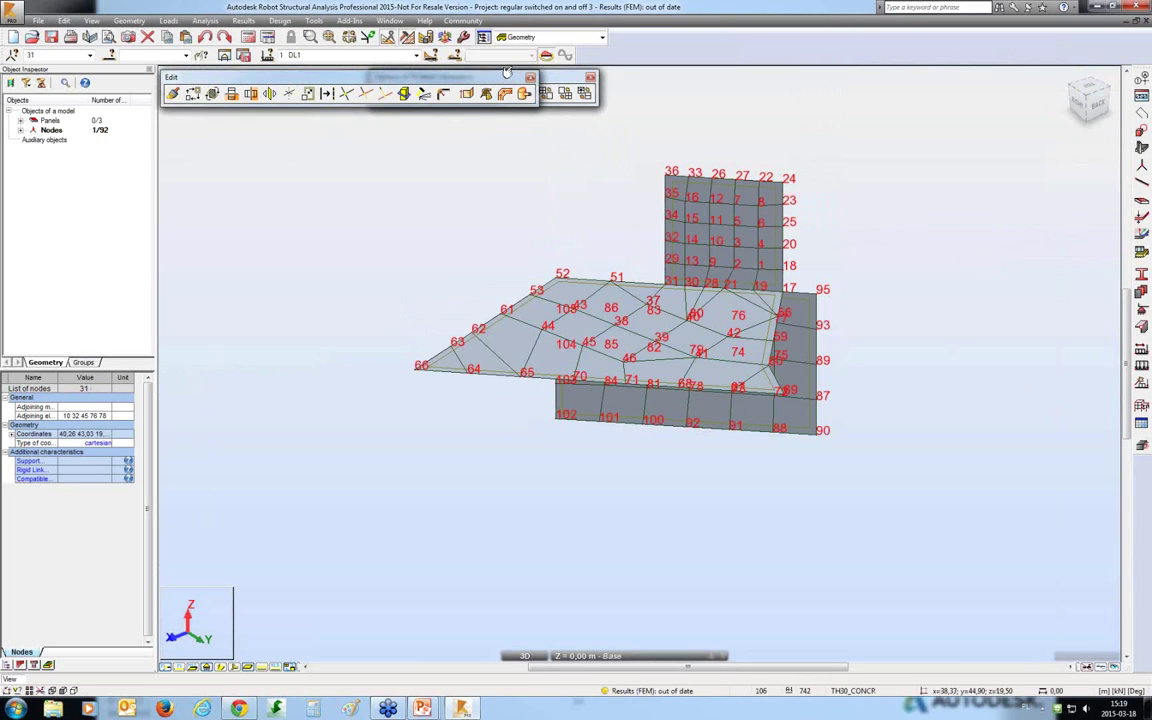
left_click(531, 77)
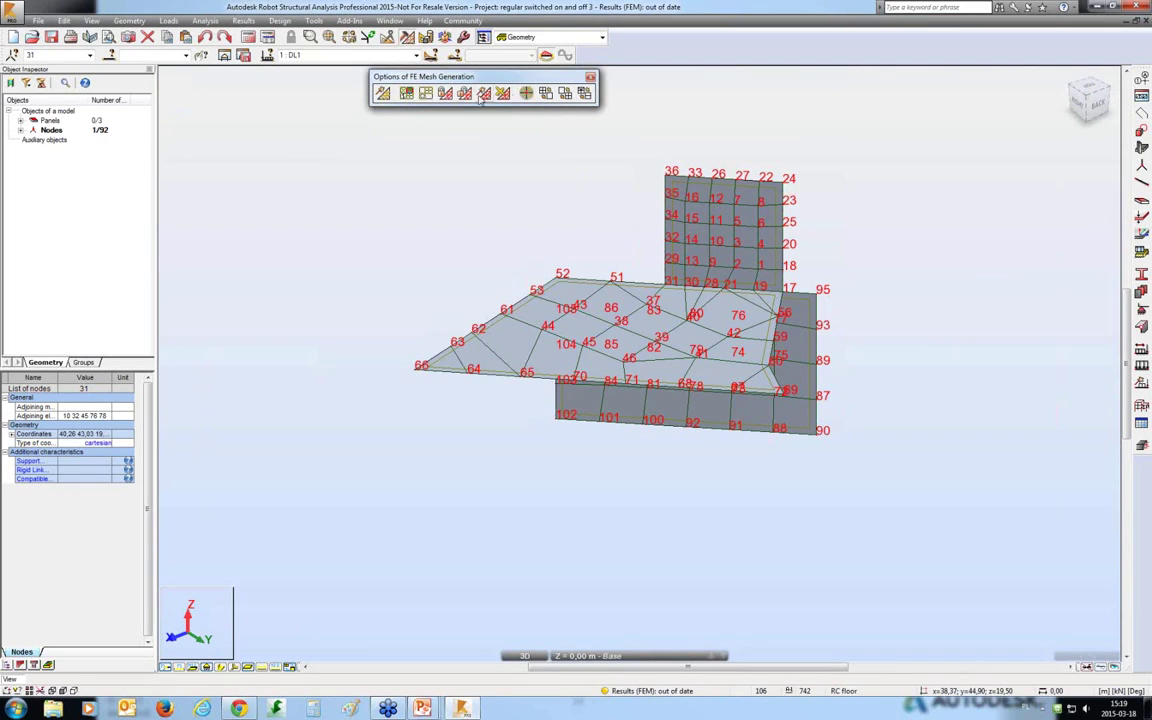
Freeze the mesh of all panels, regenerate the computational model and clear the selection.
left_click(445, 94)
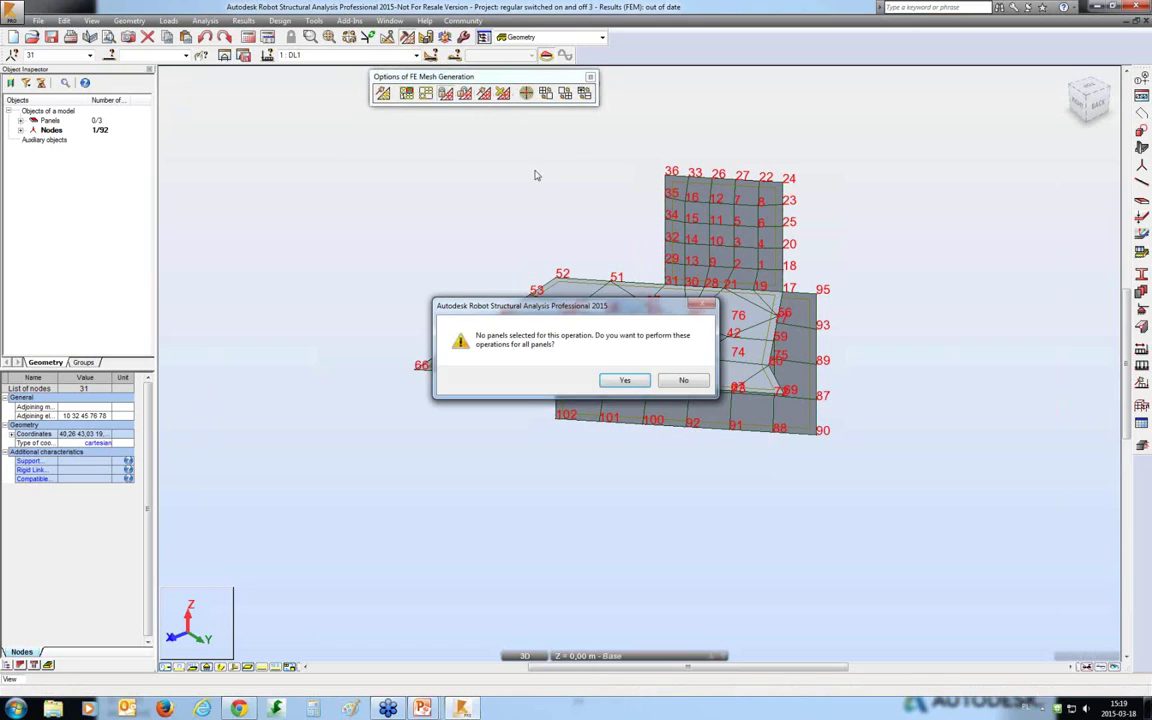
left_click(621, 382)
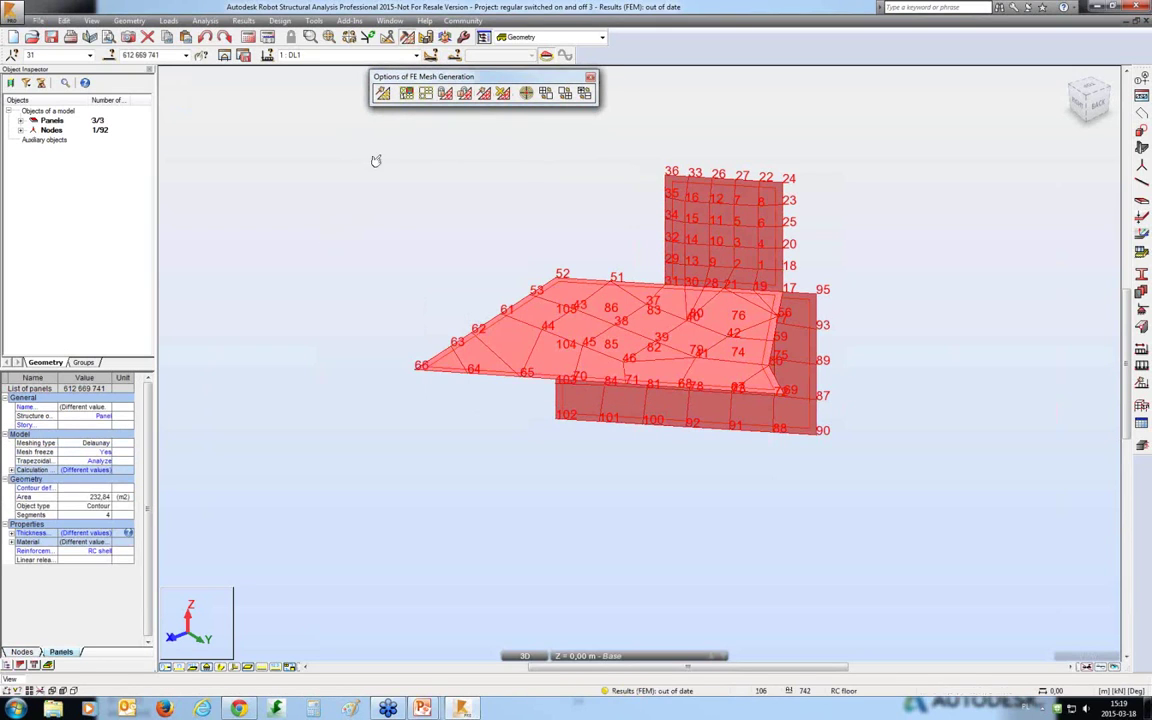
left_click(383, 93)
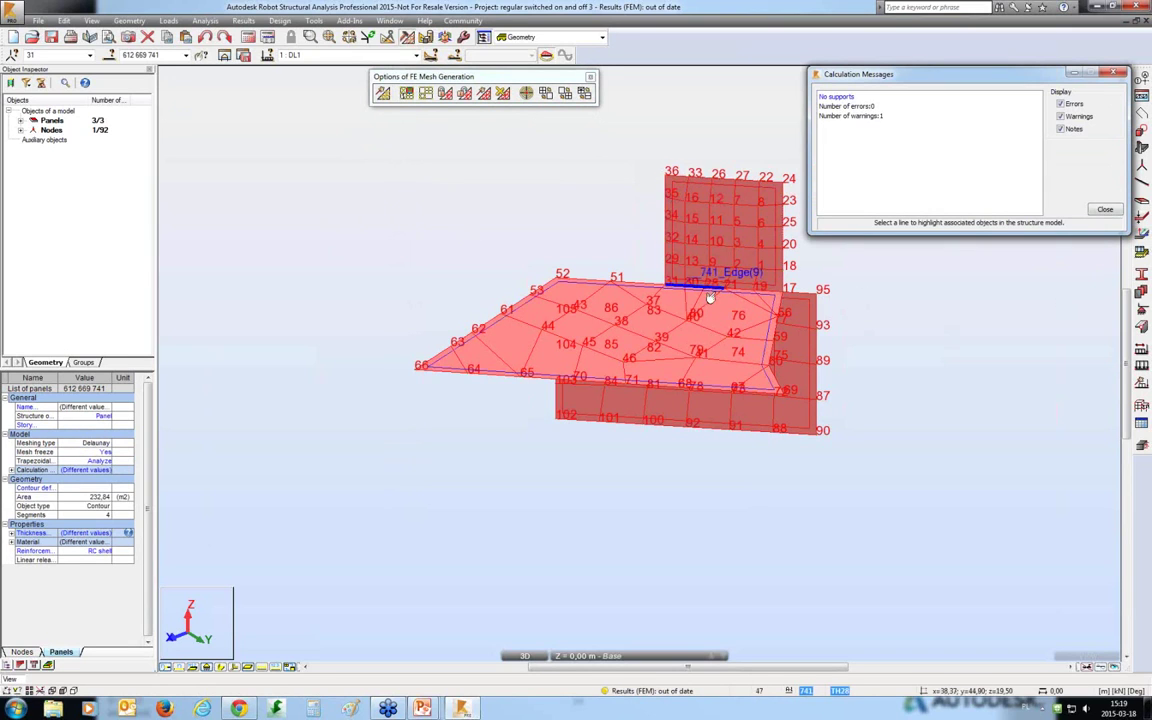
middle_click_drag(709, 298, 614, 368)
key("Escape")
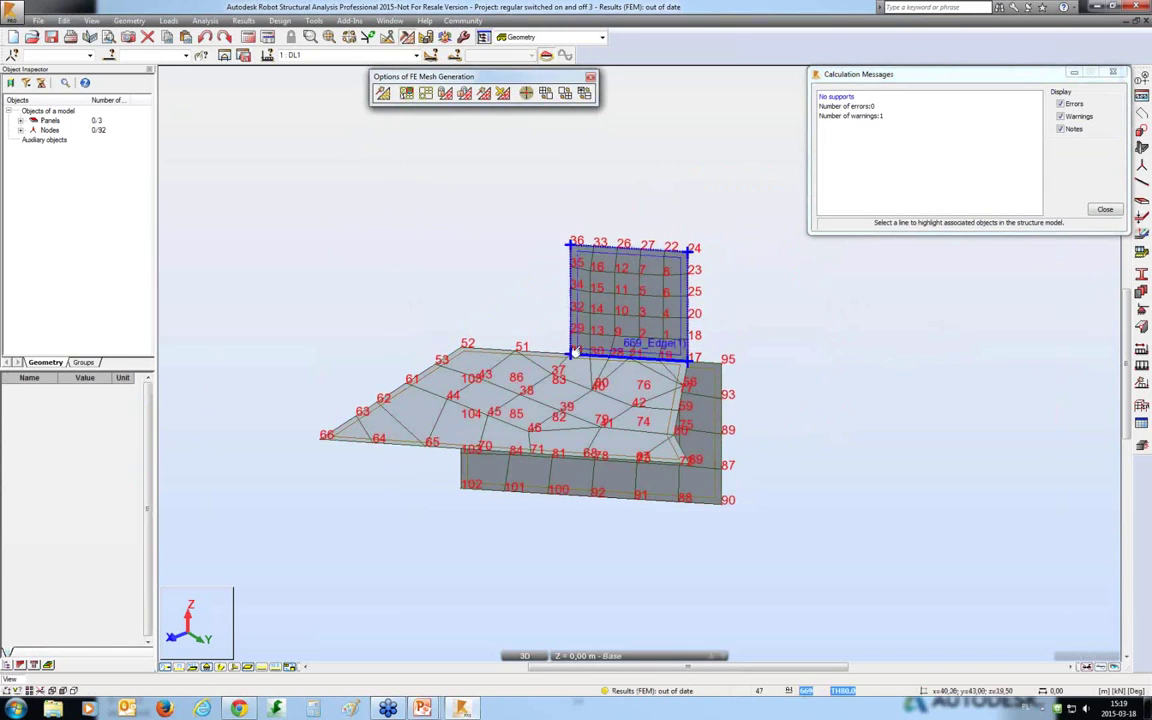
Unfreeze the mesh of all panels and regenerate the computational model.
left_click(464, 93)
left_click(620, 378)
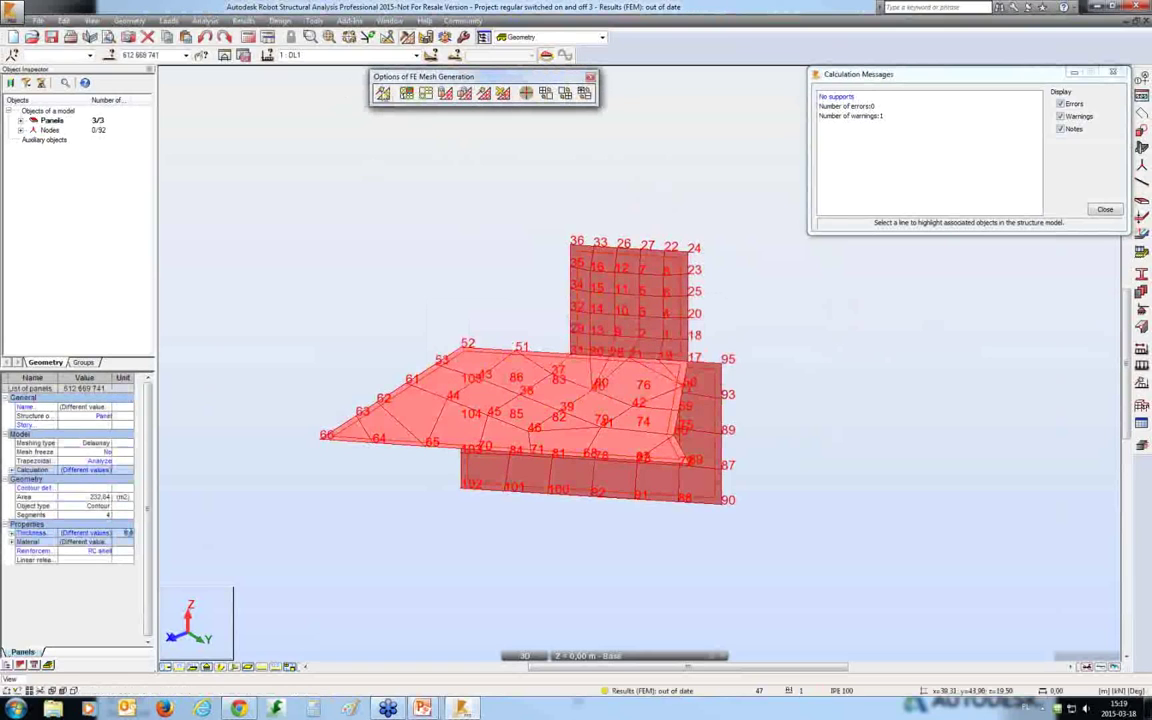
left_click(383, 93)
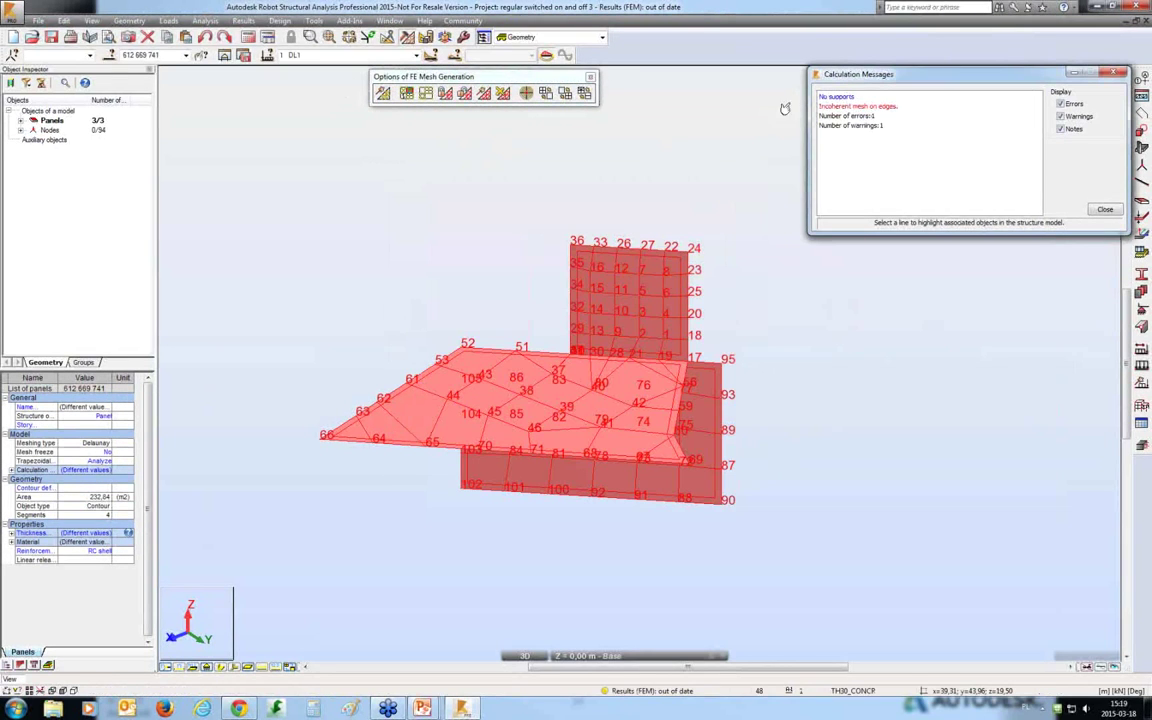
Highlight the incoherent mesh error and examine the nodes at the corner where the upper wall meets the floor.
left_click(855, 106)
middle_click_drag(630, 388, 470, 362, "shift")
scroll(540, 352, "up", 5)
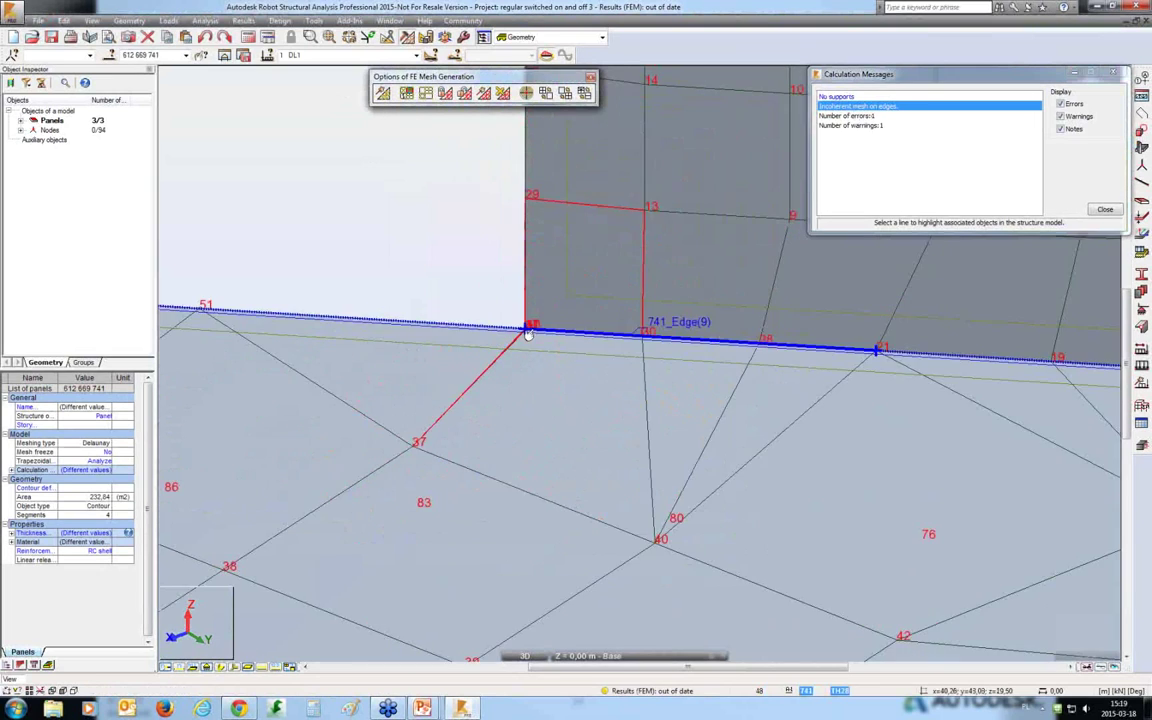
scroll(542, 354, "up", 2)
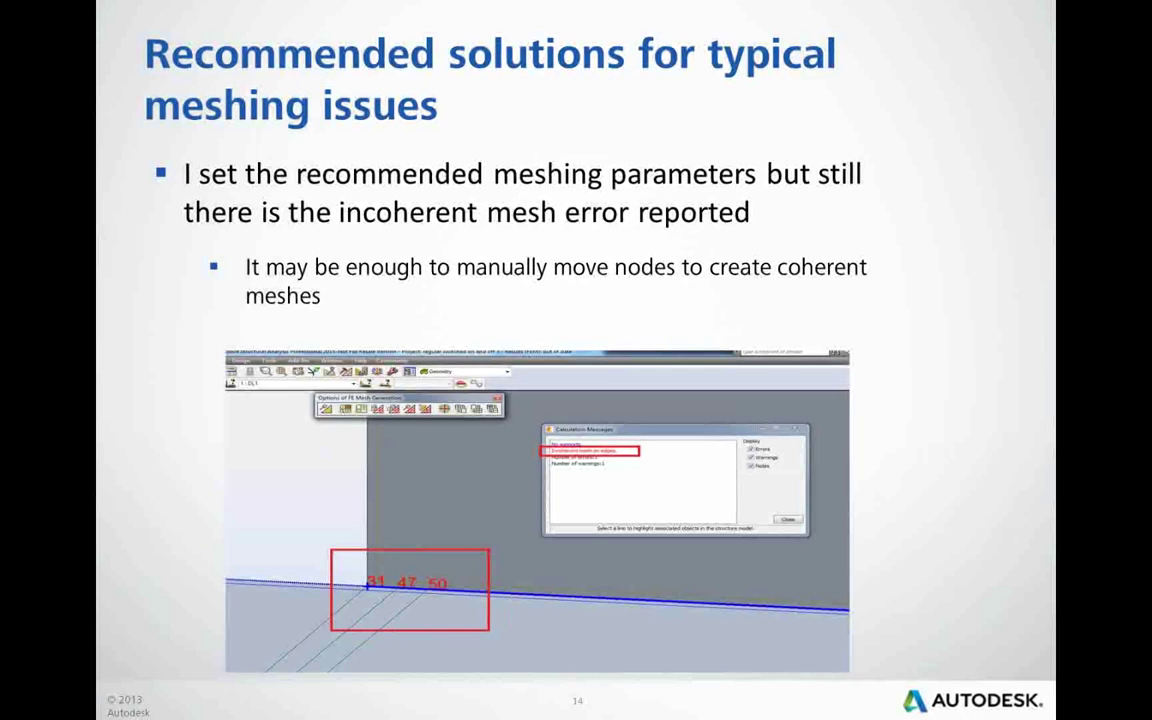
key("Page_Down")
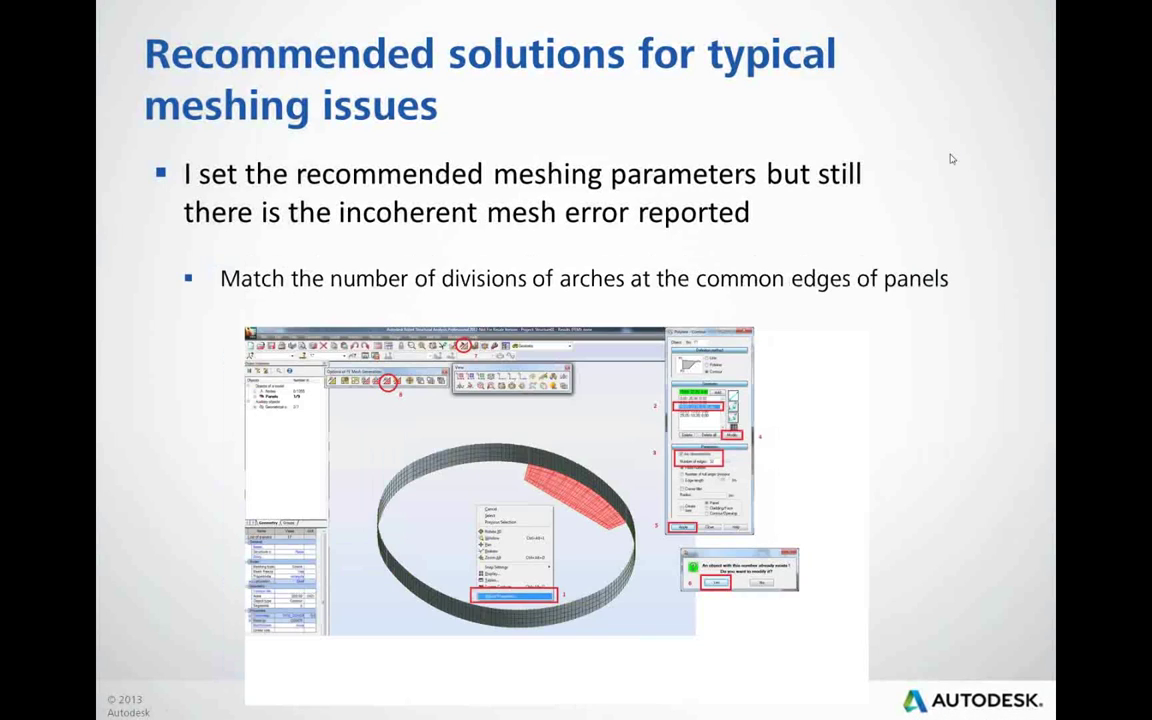
key("Page_Down")
key("Page_Up")
key("alt+Tab")
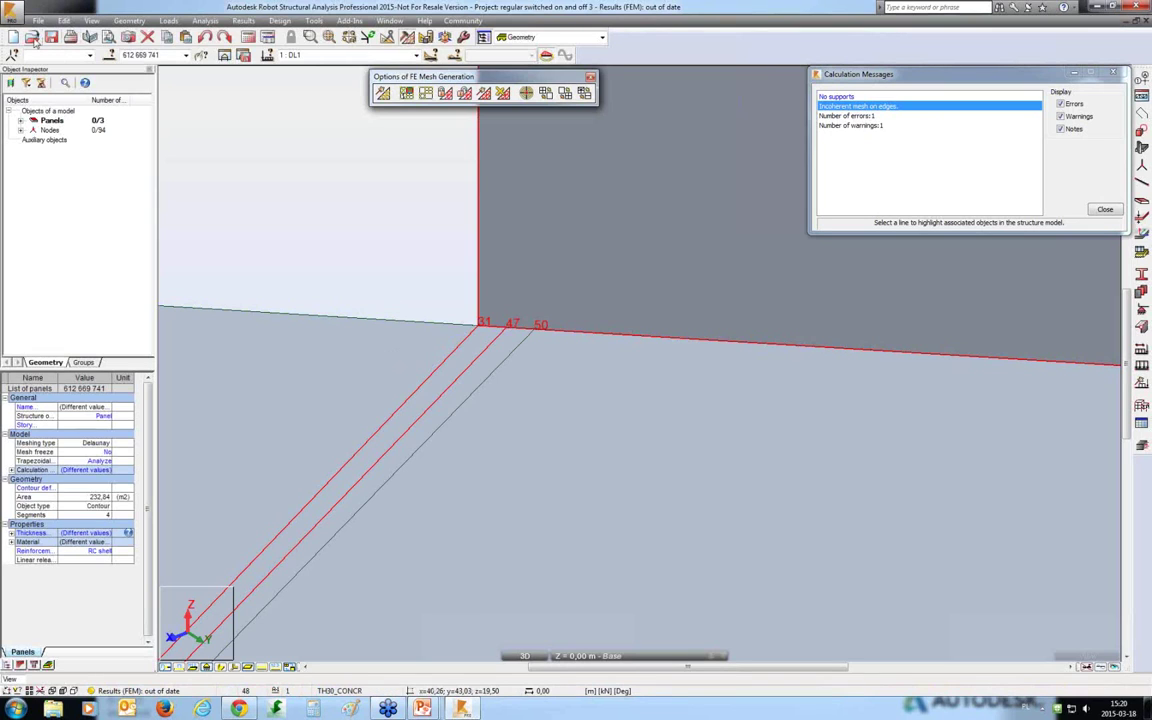
Open the project arches 4.rtd without saving changes to the current model.
key("ctrl+o")
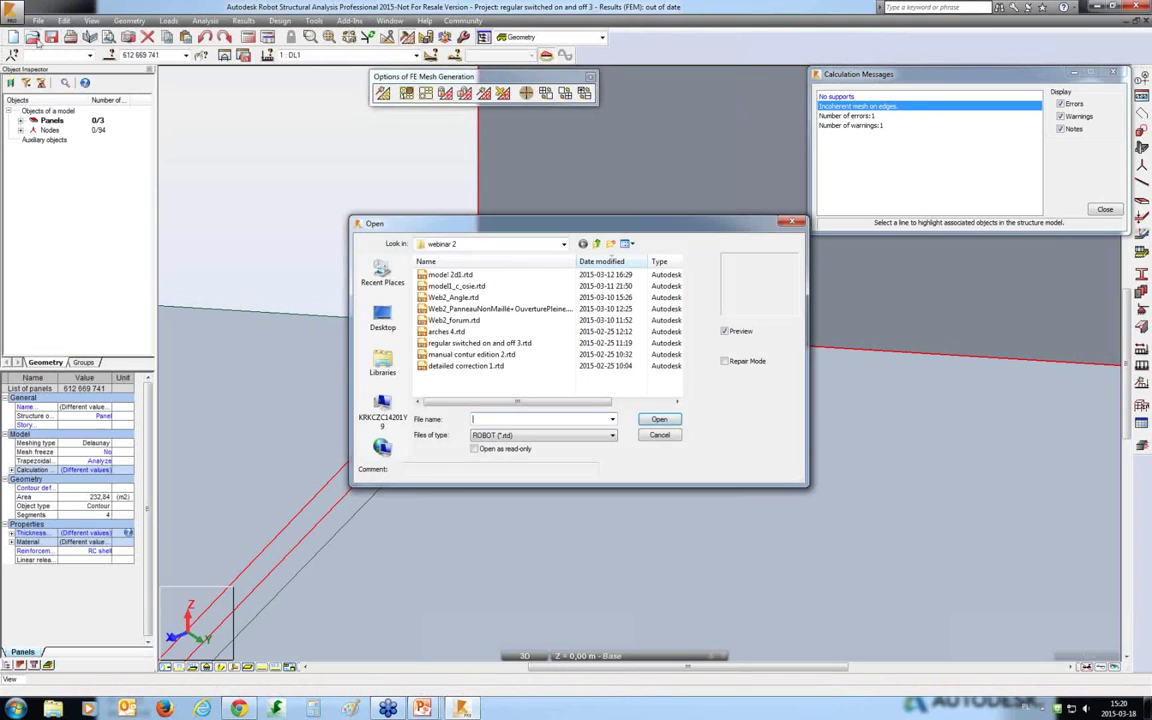
left_click(450, 331)
left_click(659, 419)
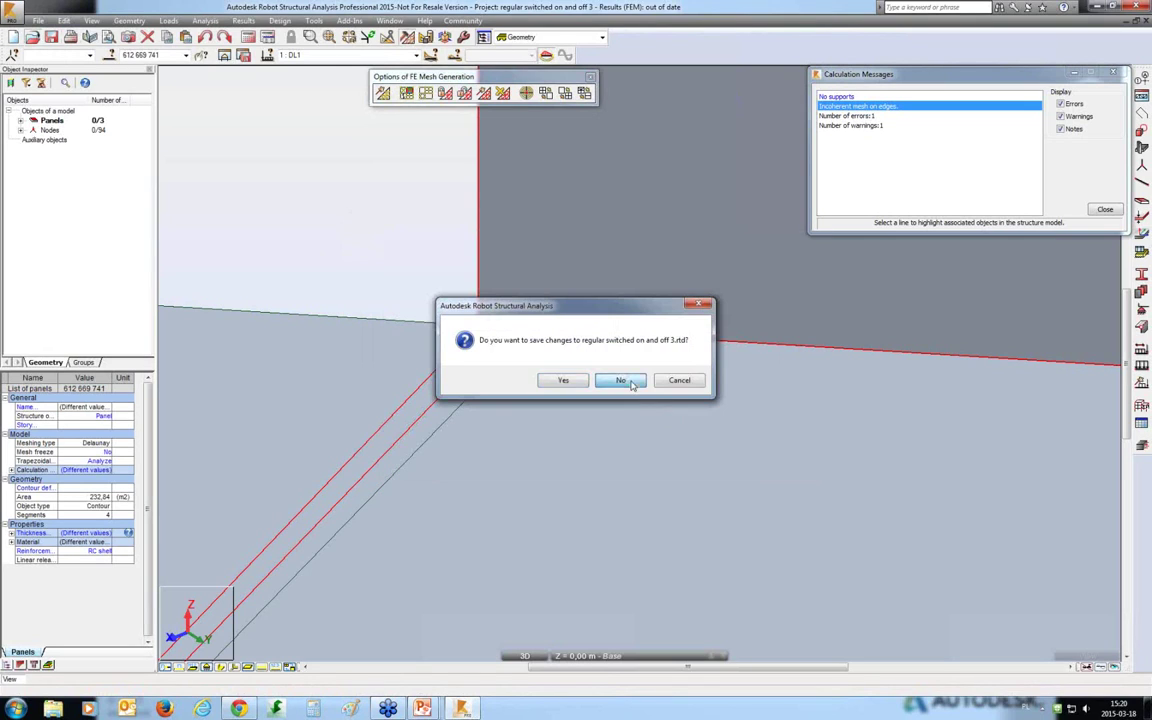
left_click(620, 380)
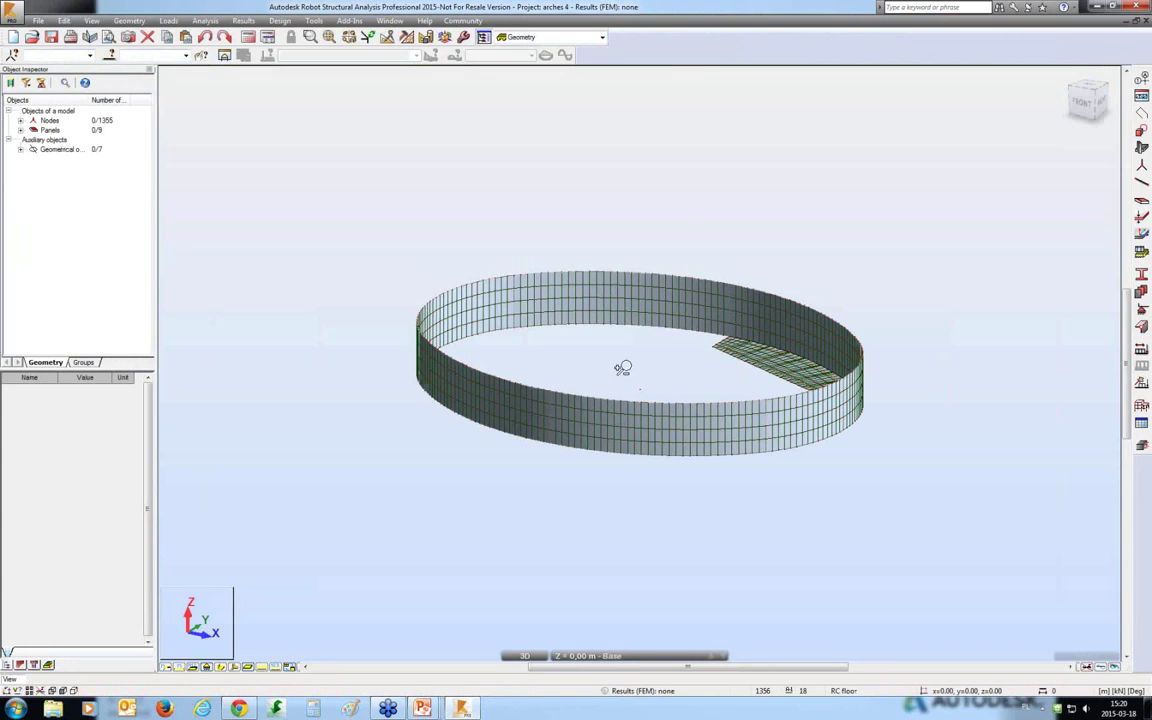
Verify the structure and examine the incoherent mesh edges between the flat panel and the curved wall.
middle_click_drag(641, 200, 555, 190)
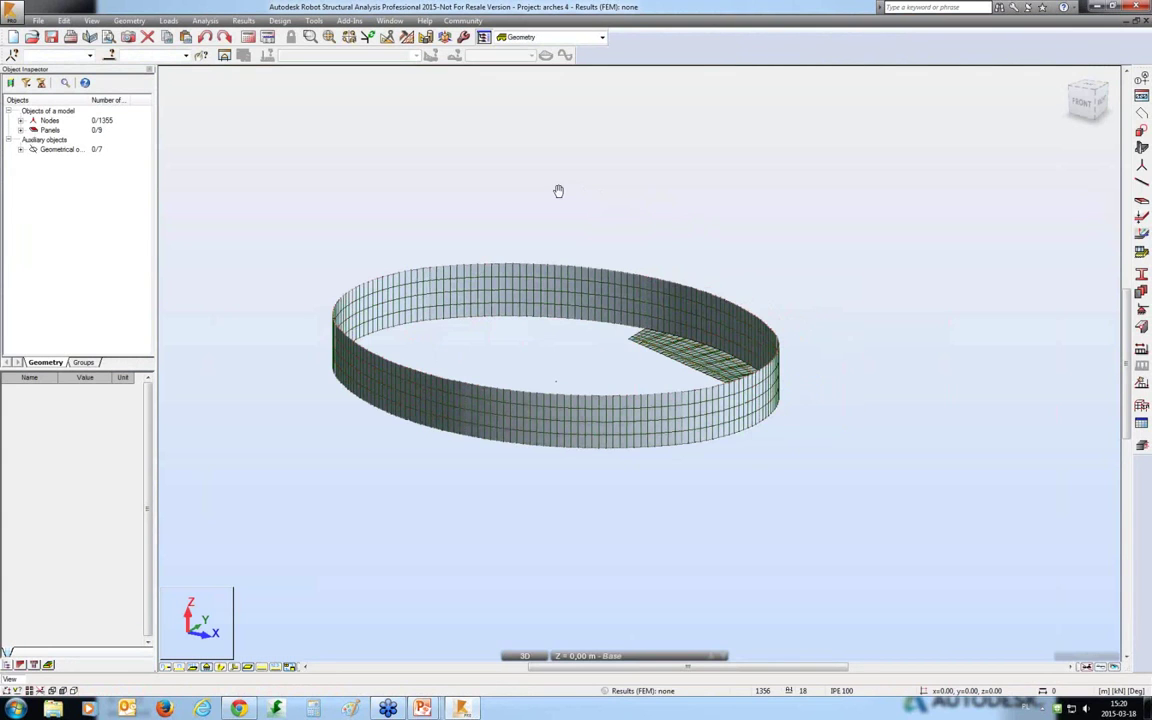
right_click(492, 193)
left_click(537, 214)
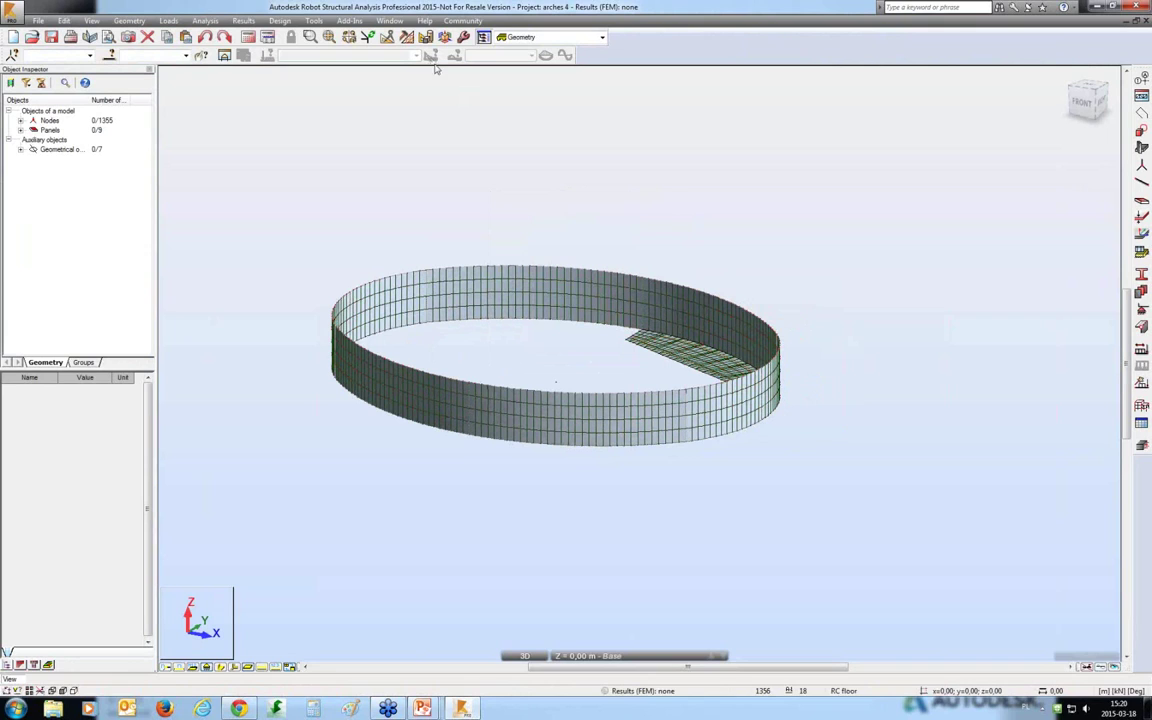
left_click(205, 20)
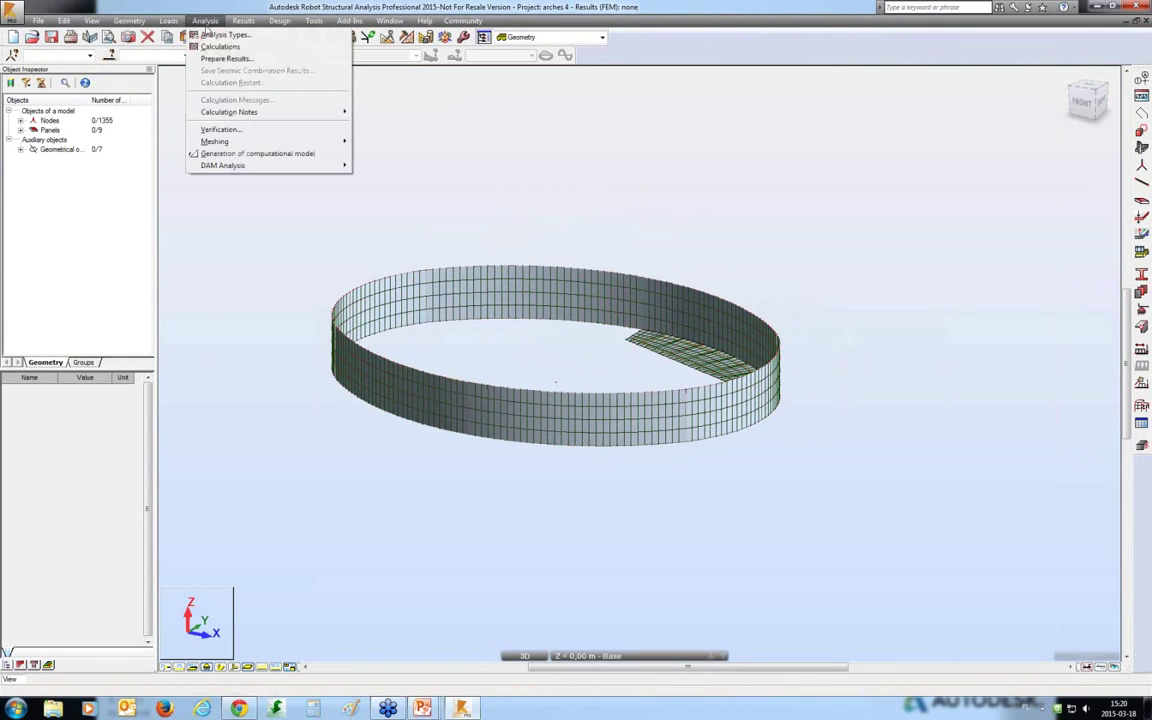
left_click(220, 129)
left_click(862, 126)
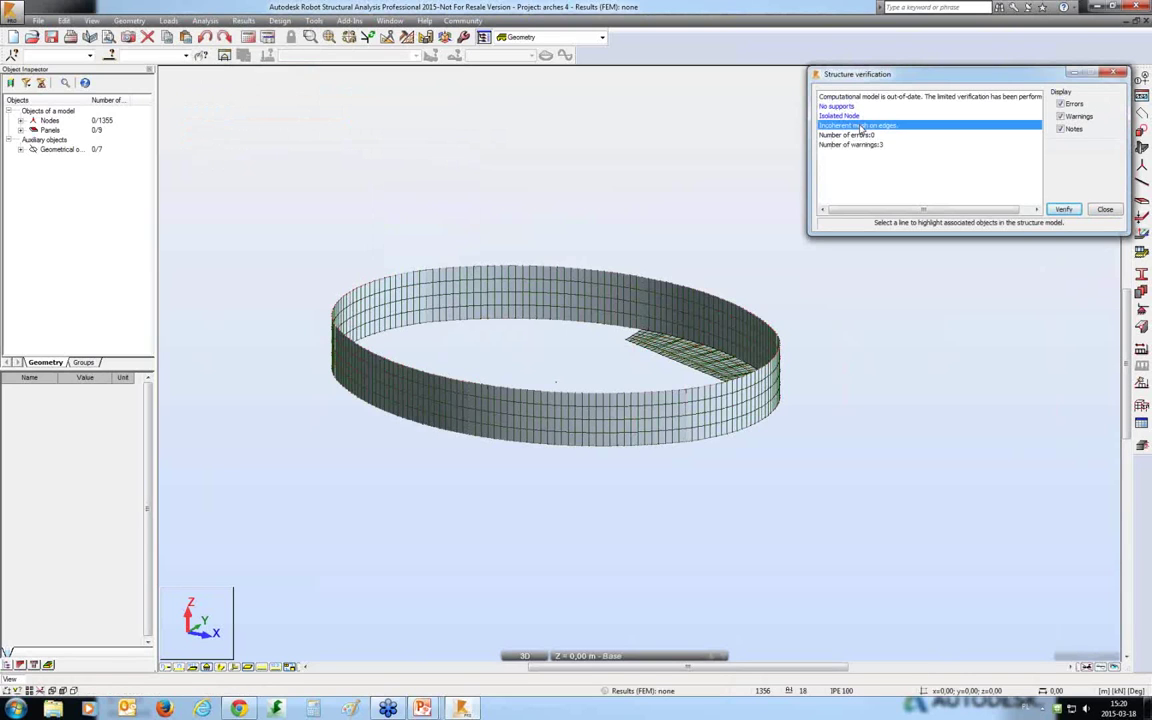
scroll(608, 318, "up", 5)
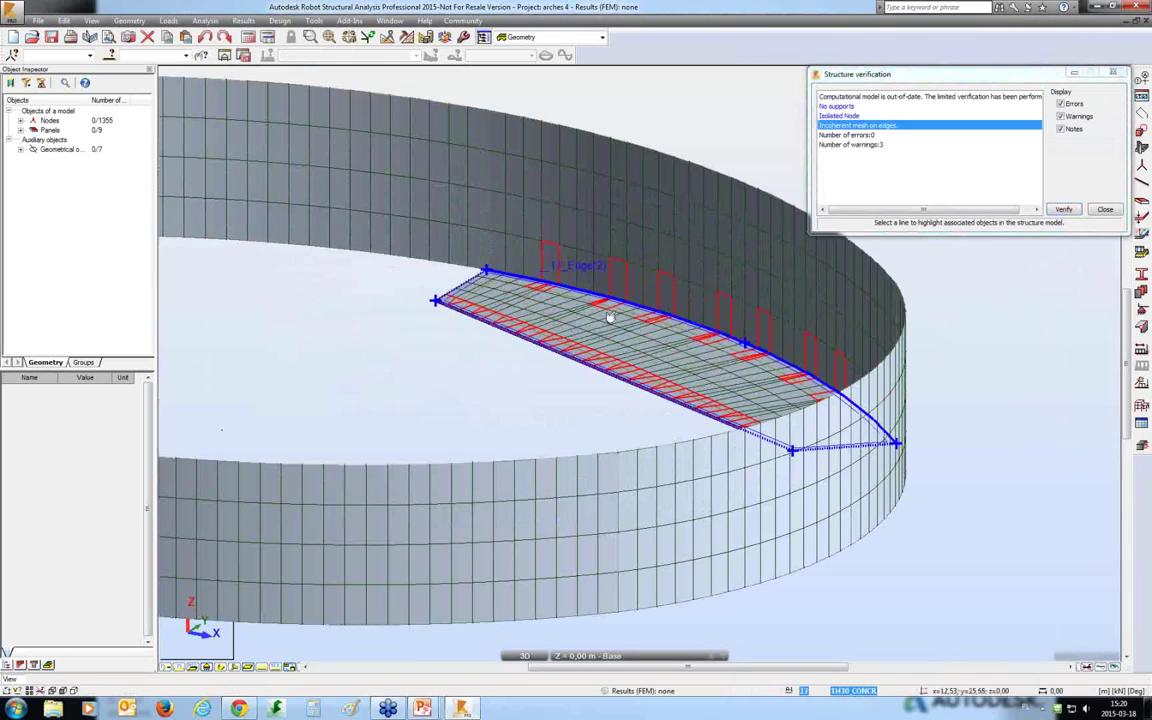
scroll(515, 322, "down", 4)
middle_click_drag(770, 362, 866, 398)
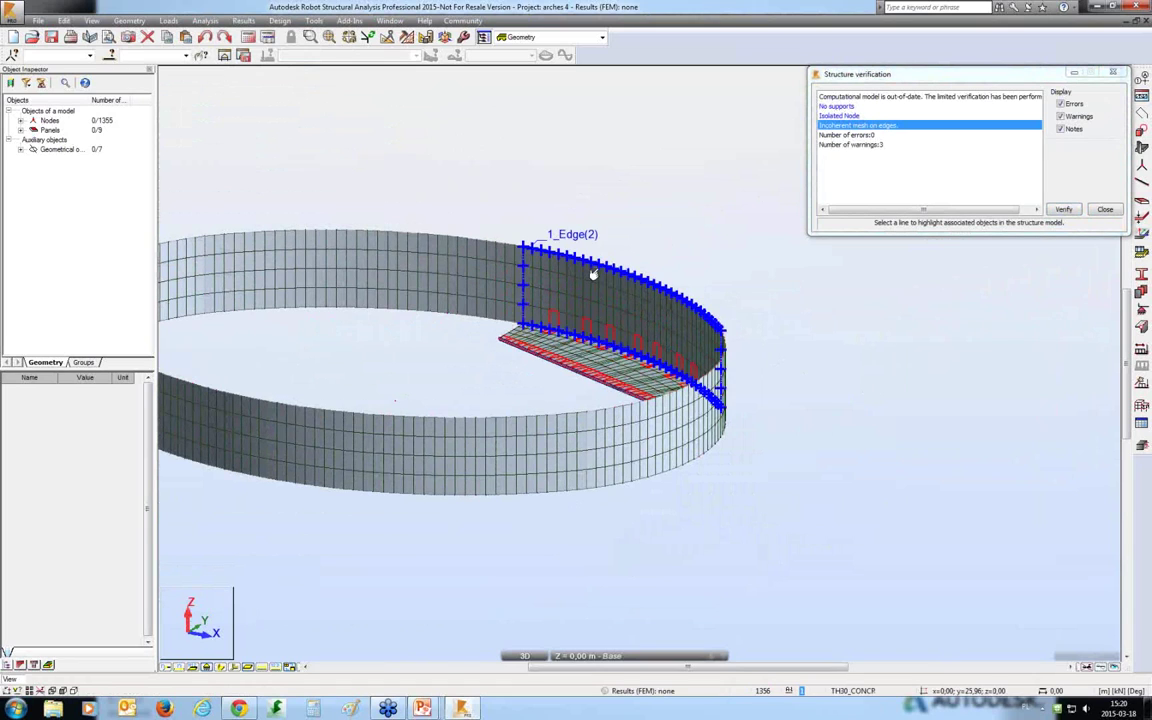
Check the arc discretization parameters in the object properties of the curved wall panel beside the flat panel.
scroll(585, 265, "up", 4)
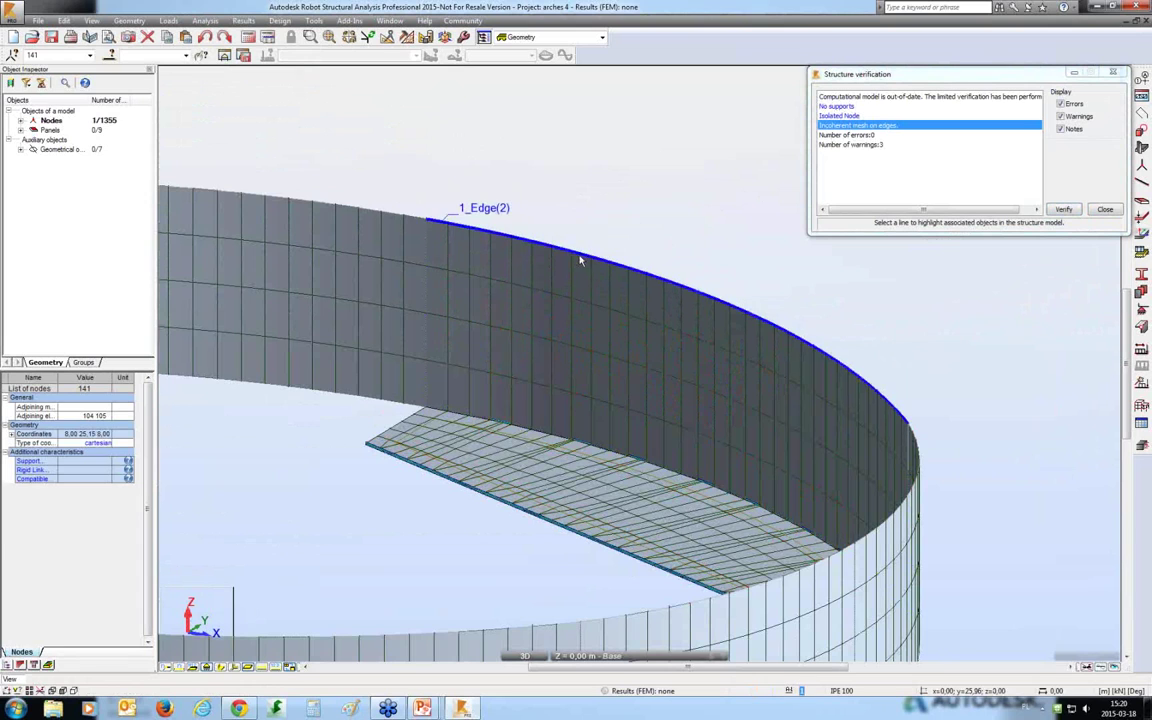
left_click(578, 260)
right_click(580, 260)
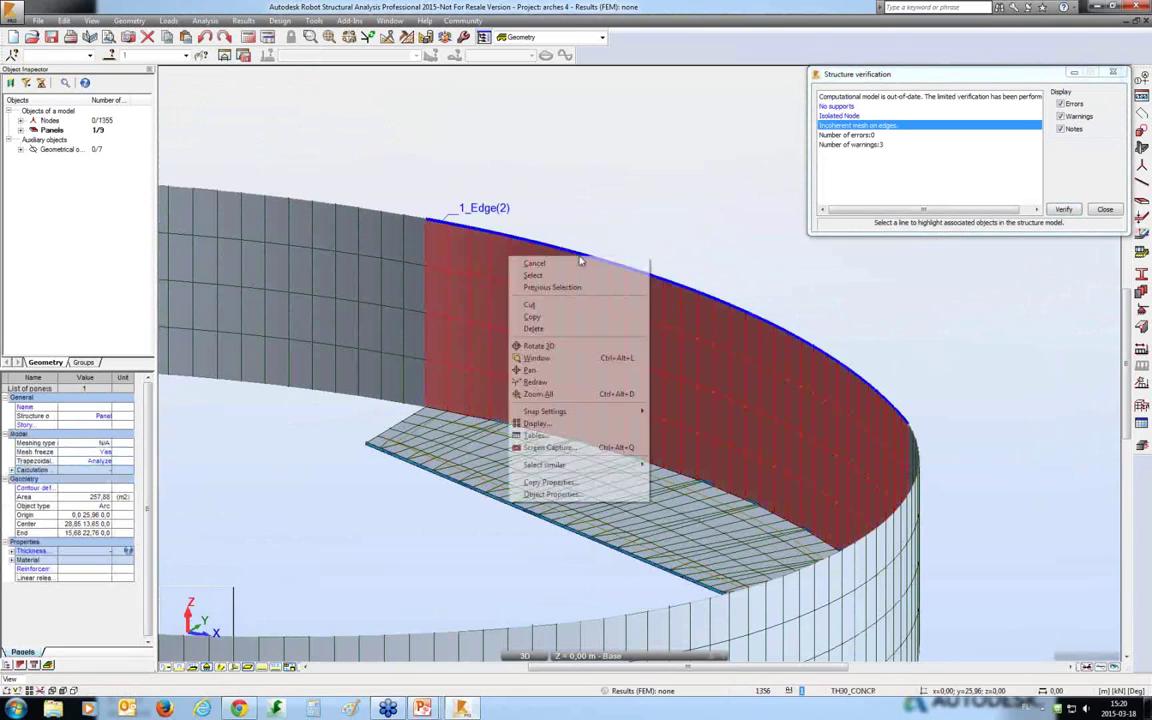
left_click(550, 494)
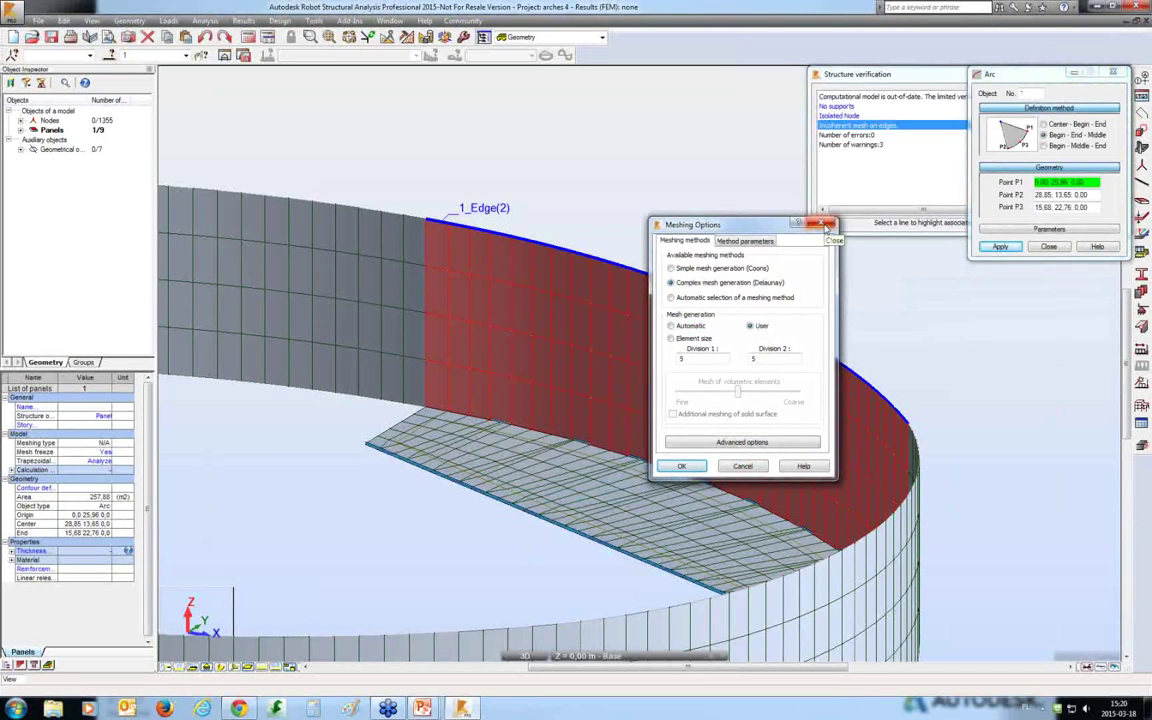
left_click(823, 224)
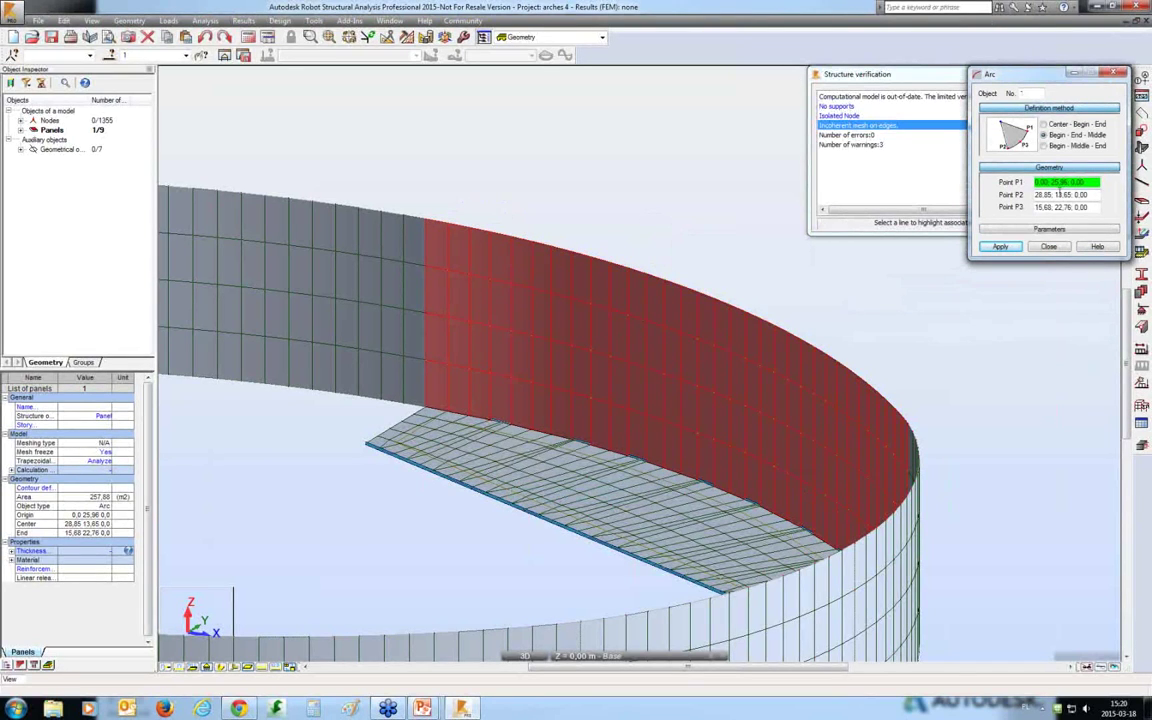
left_click(1049, 229)
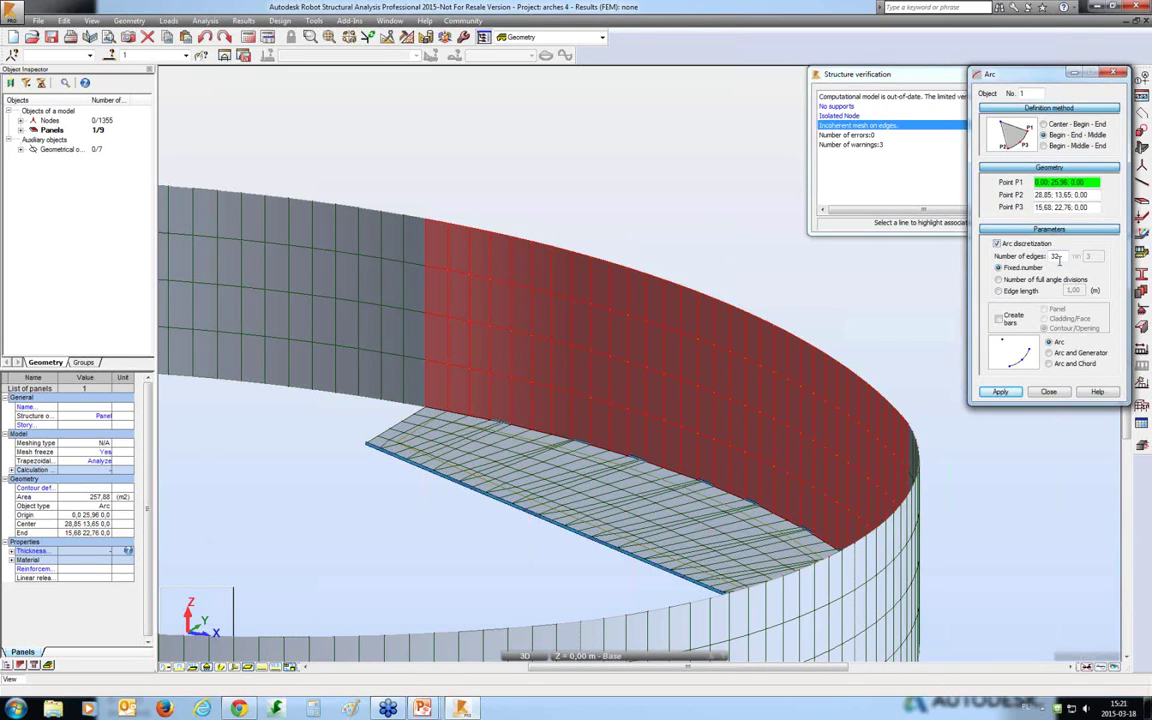
left_click(1117, 71)
Enable arc discretization with 32 fixed edges for the flat panel's contour arc and apply the change to the panel.
left_click(447, 460)
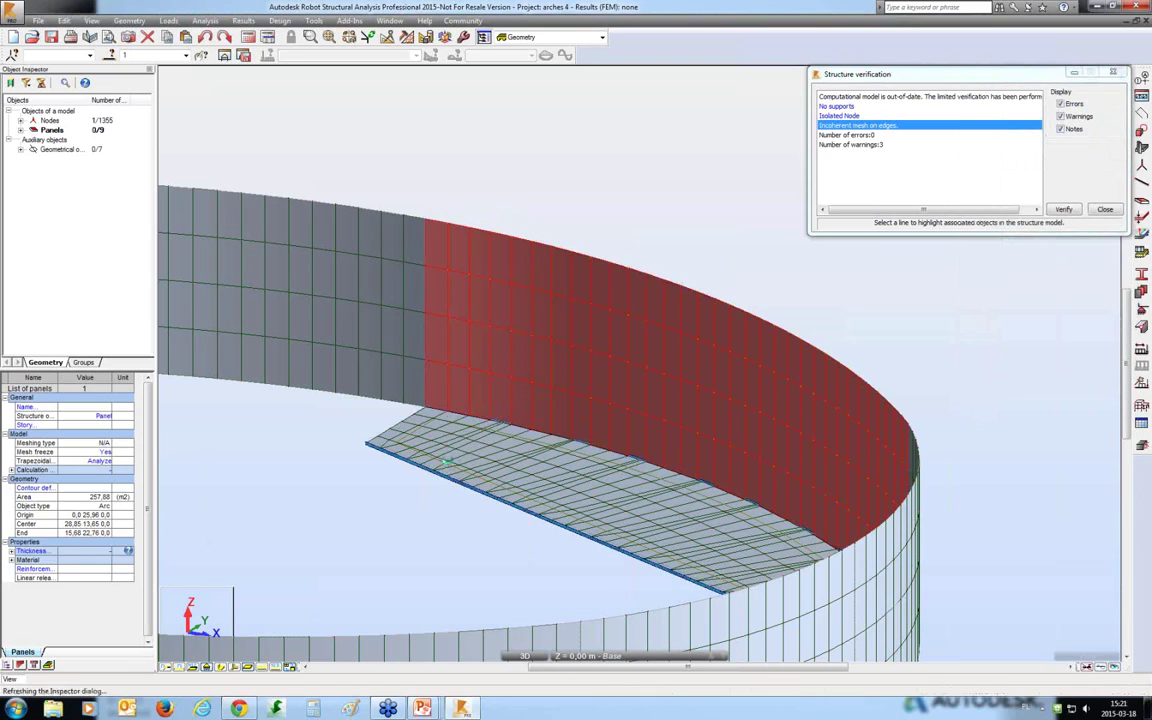
left_click(383, 452)
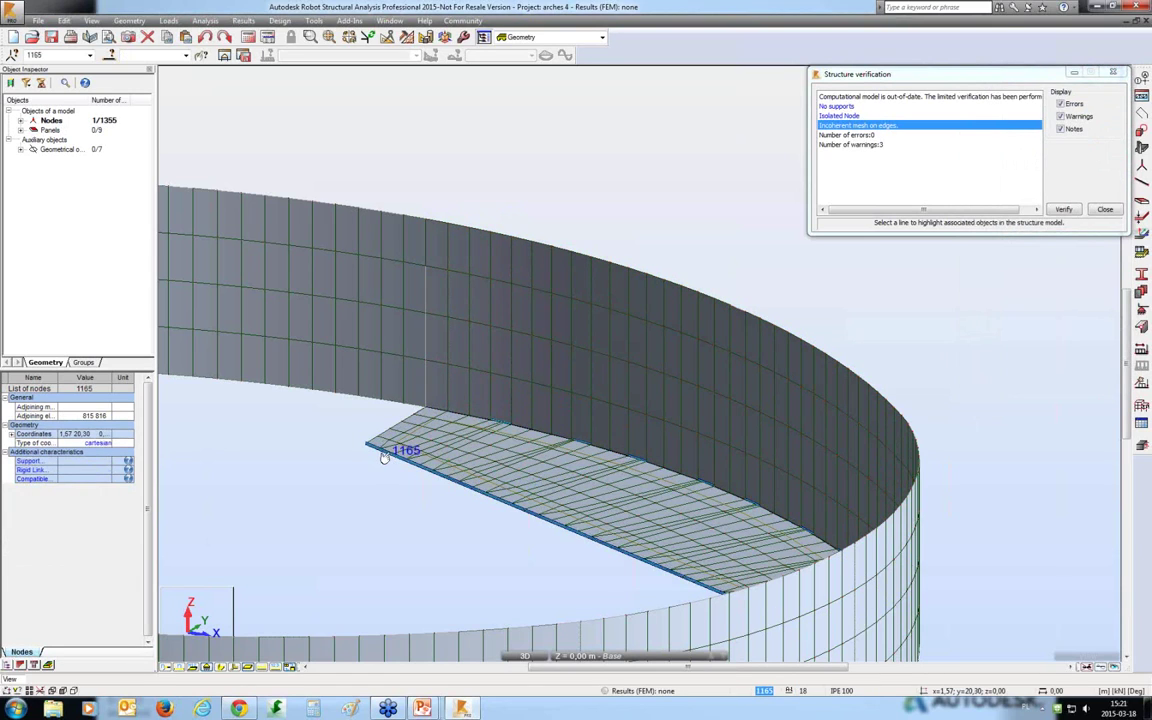
right_click(386, 440)
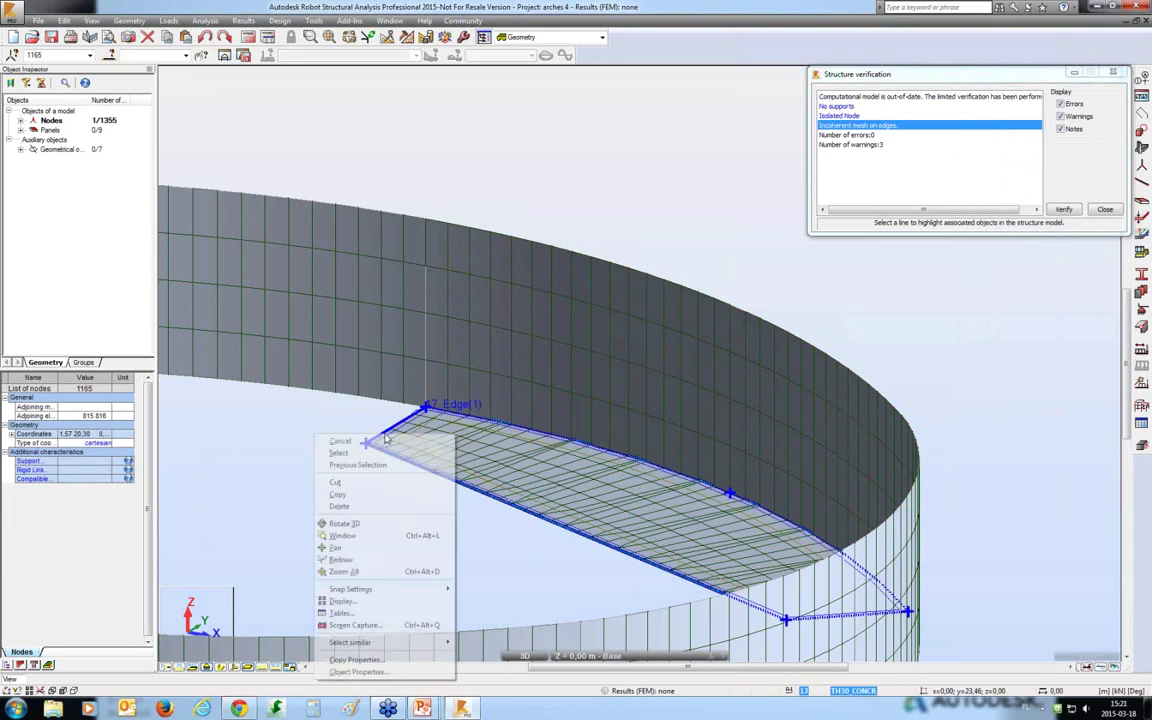
left_click(350, 673)
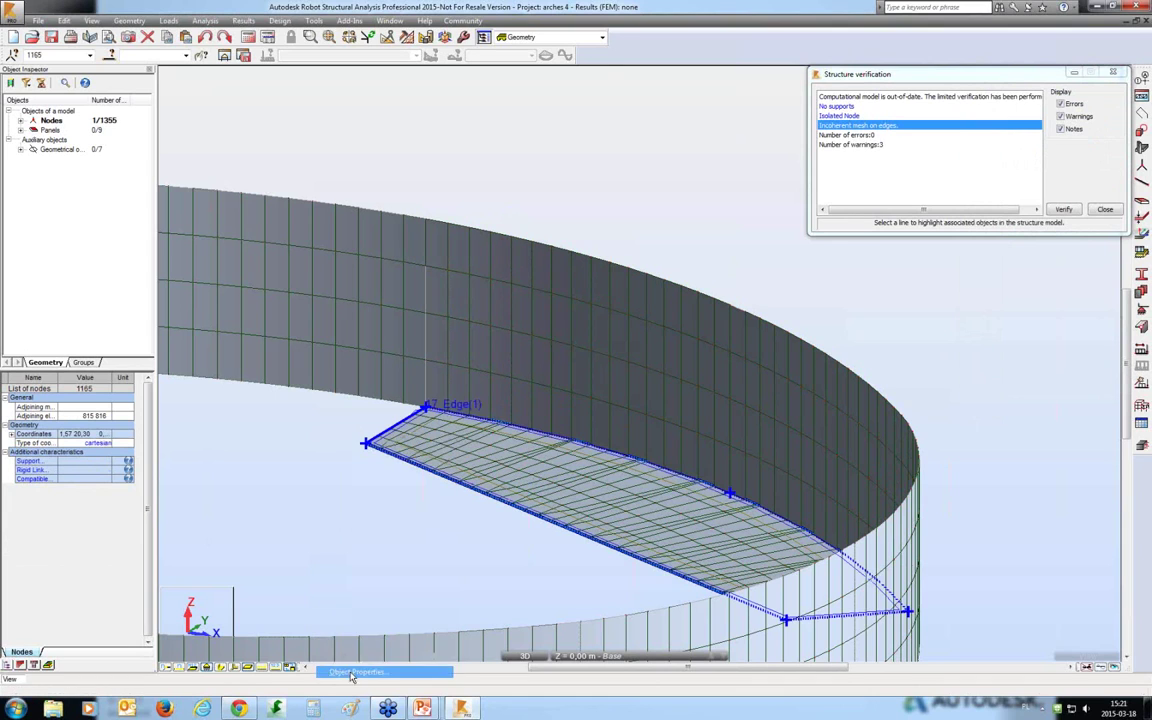
key("Escape")
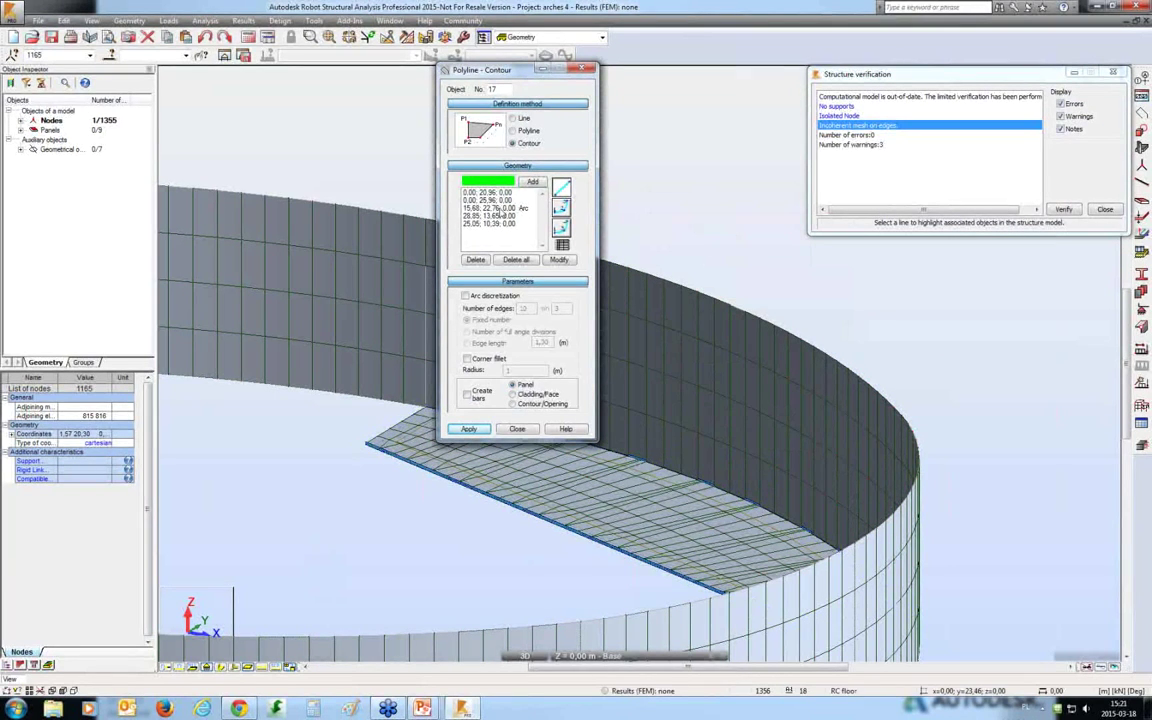
left_click(500, 209)
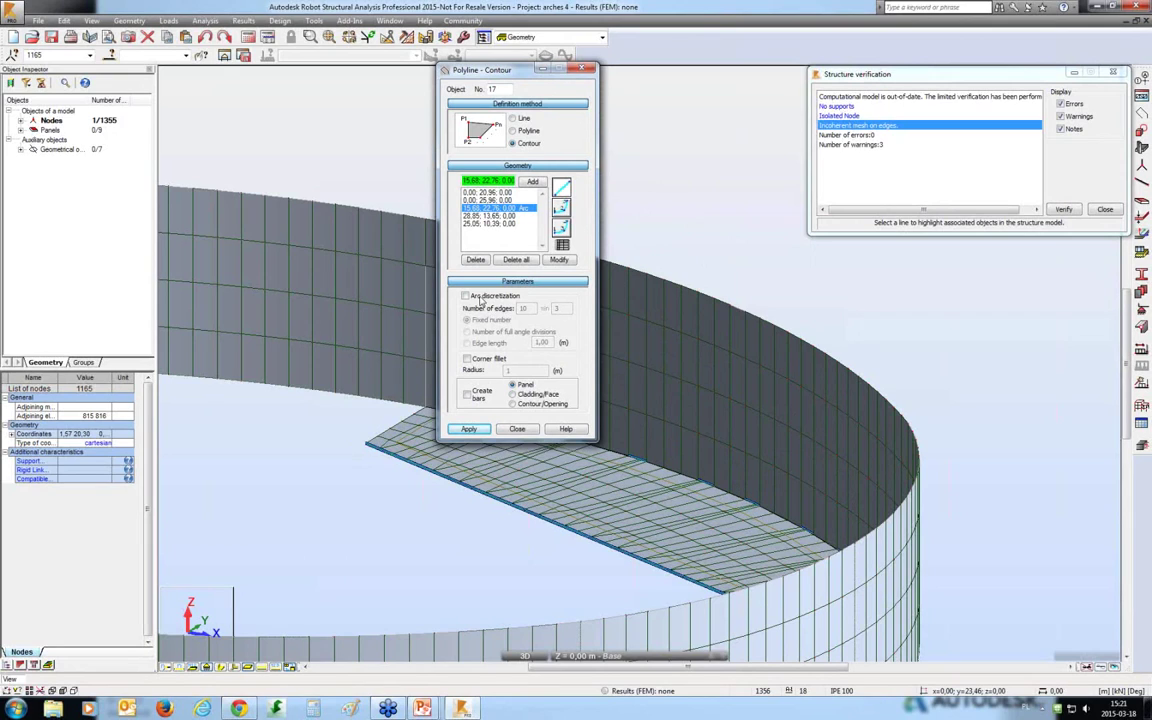
left_click(480, 297)
double_click(523, 308)
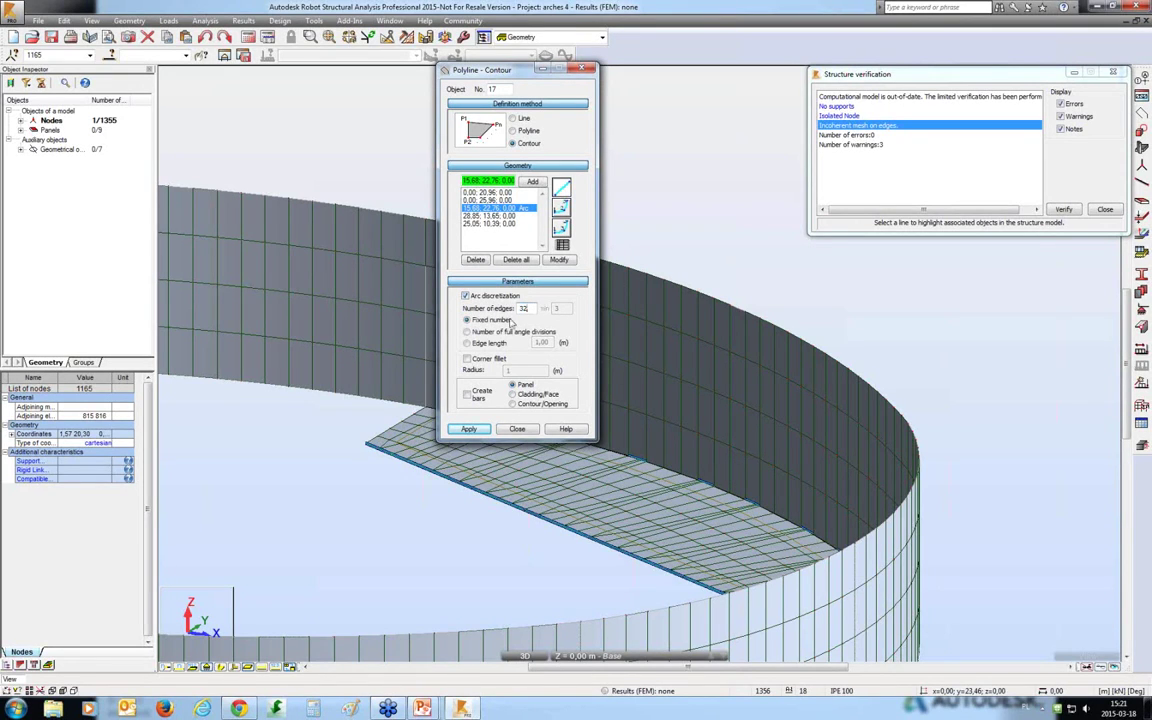
left_click(468, 428)
left_click(582, 380)
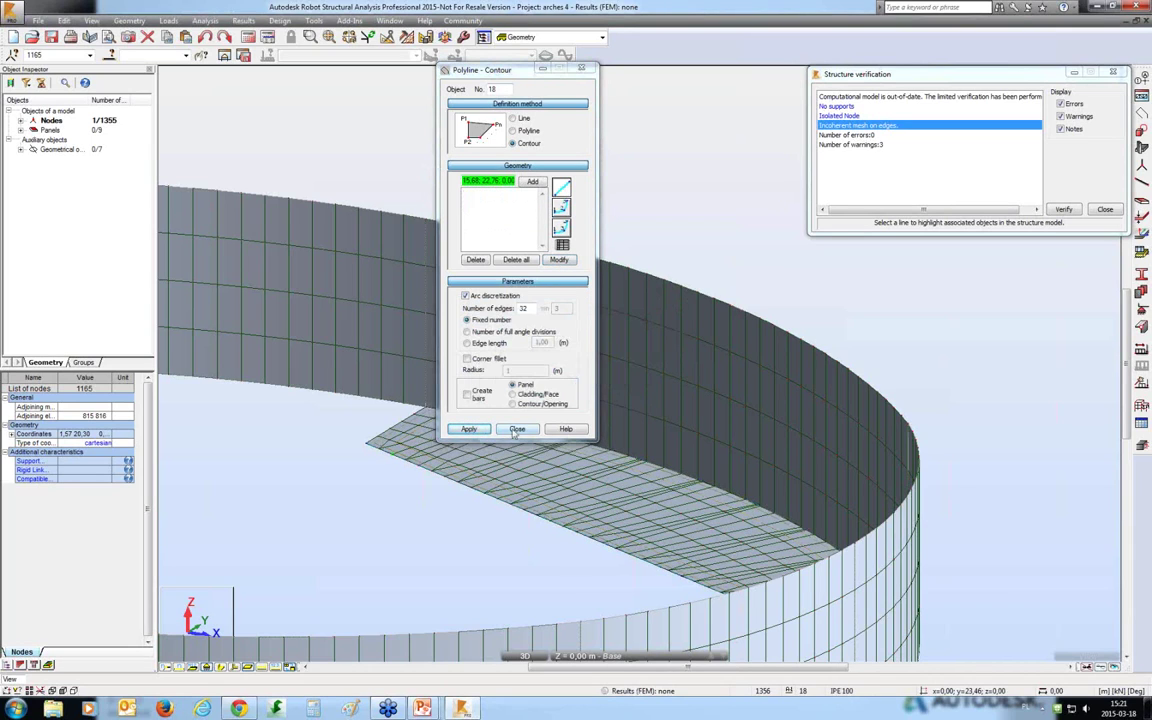
Delete the existing mesh of all panels and regenerate the finite element mesh for the whole model.
scroll(483, 149, "down", 4)
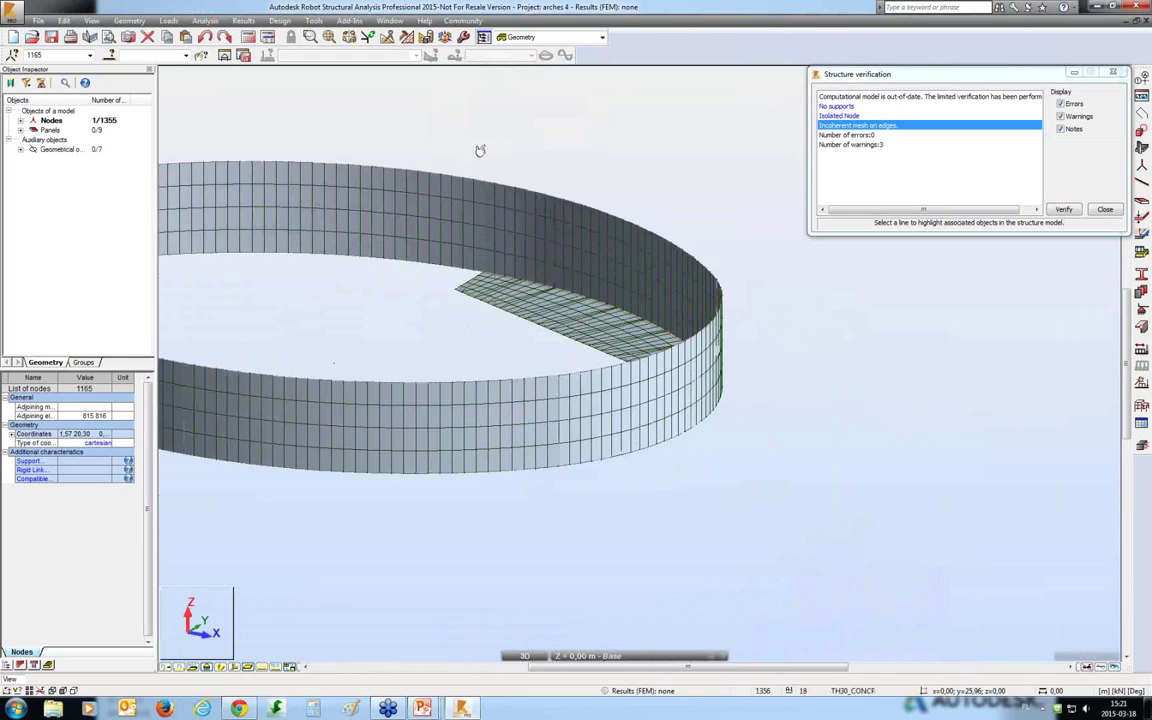
scroll(485, 148, "down", 4)
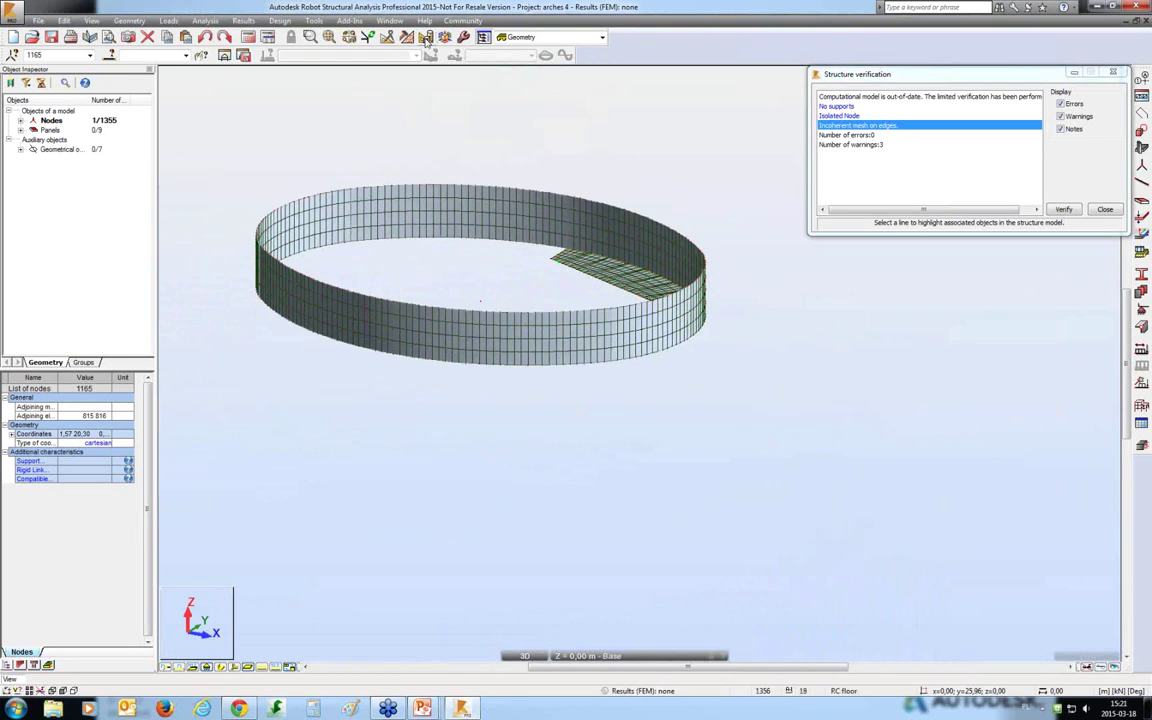
left_click(409, 38)
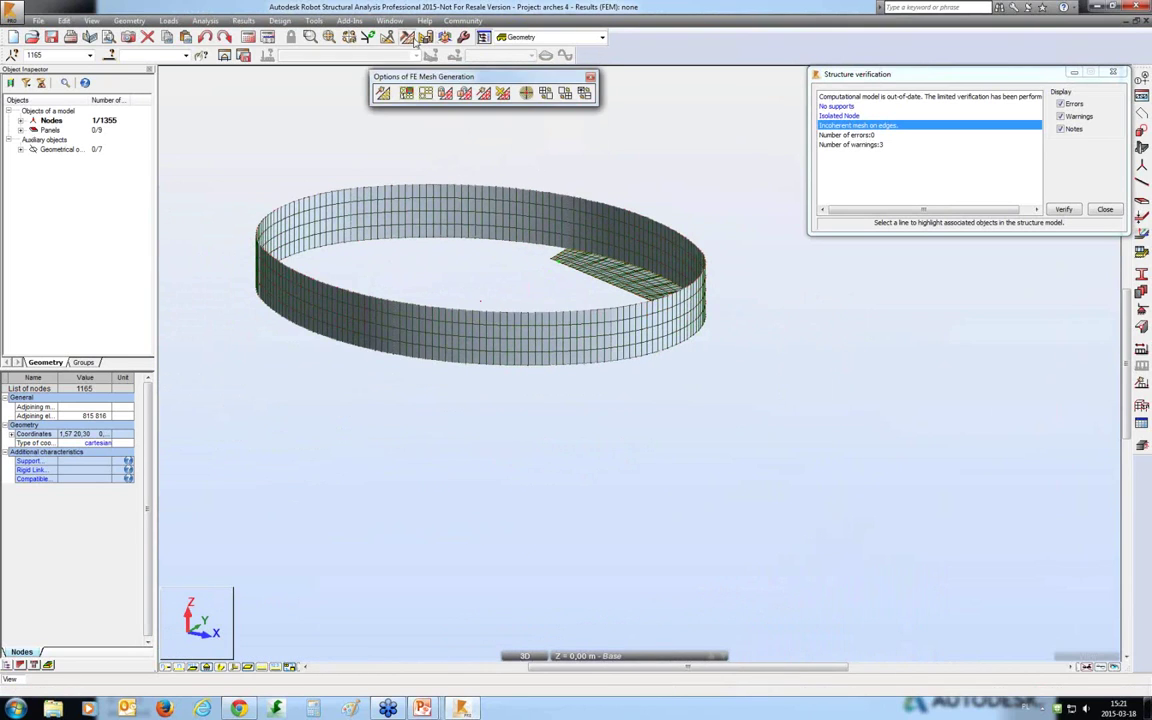
left_click(503, 93)
left_click(620, 381)
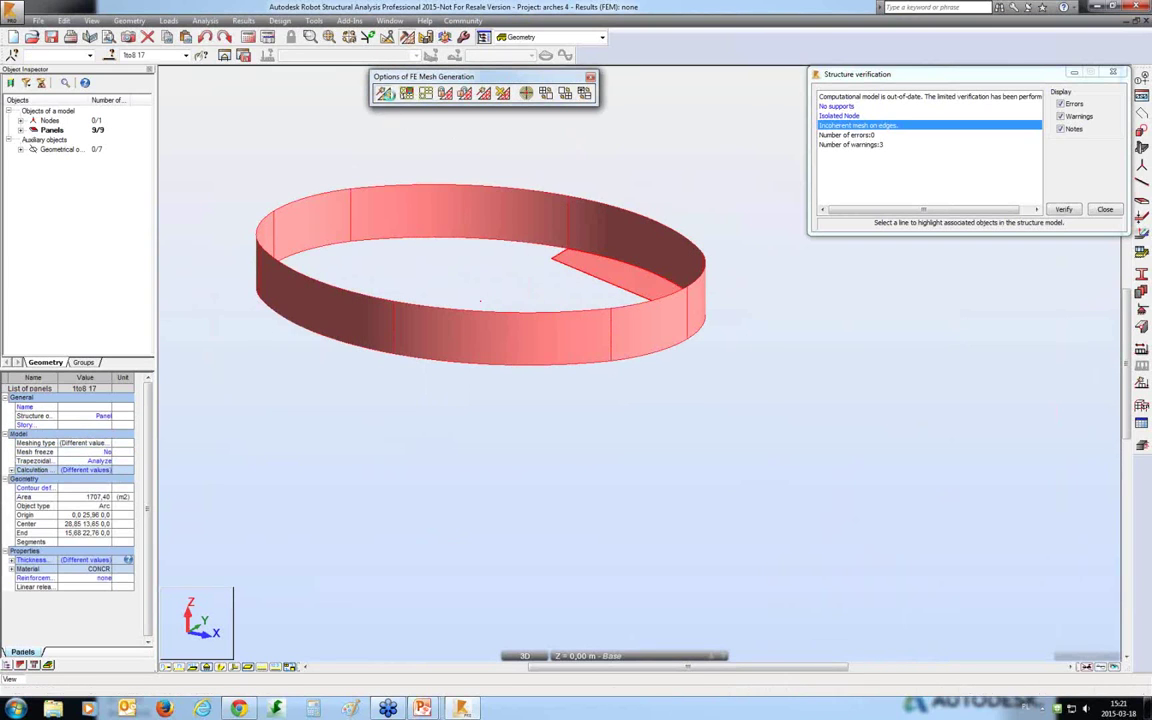
left_click(383, 93)
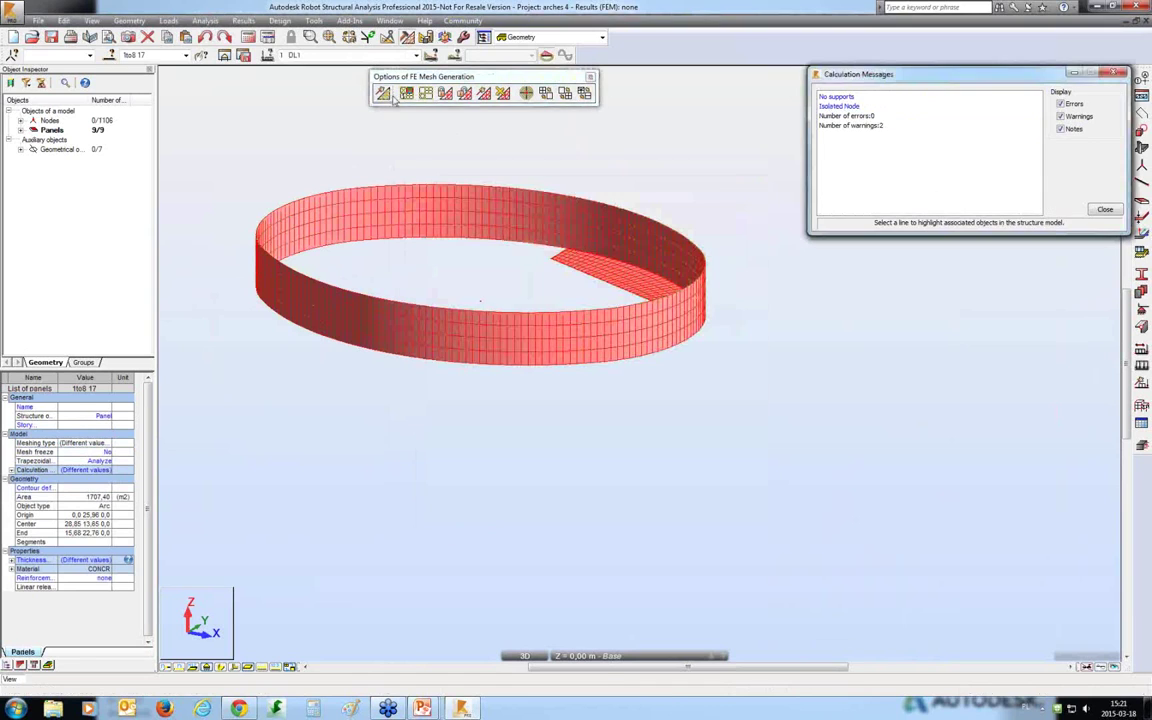
scroll(558, 303, "up", 5)
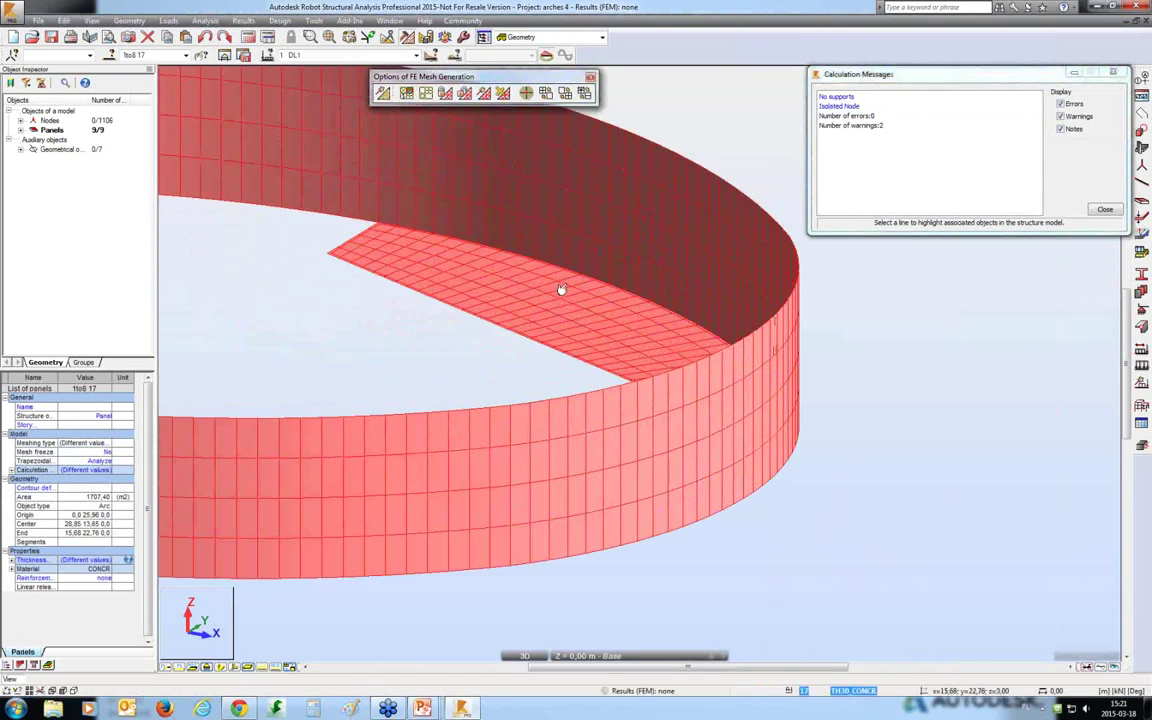
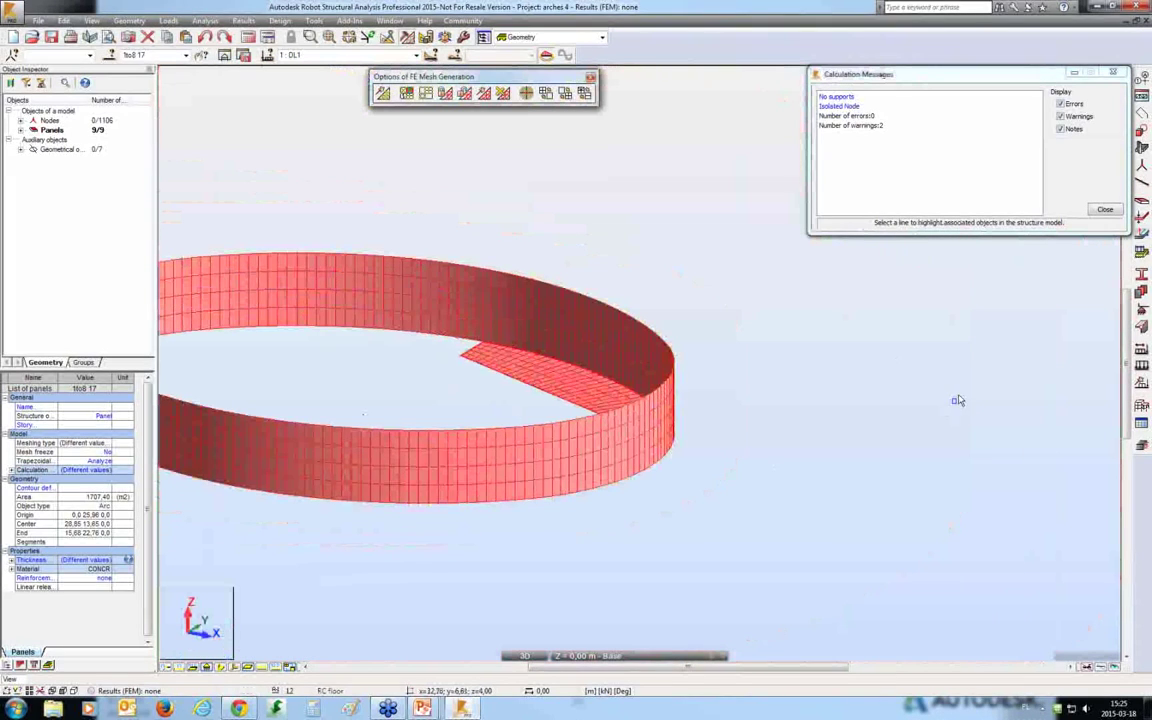
Remesh only the curved wall panel 3 using the element size option with a size of 1 m.
left_click(952, 400)
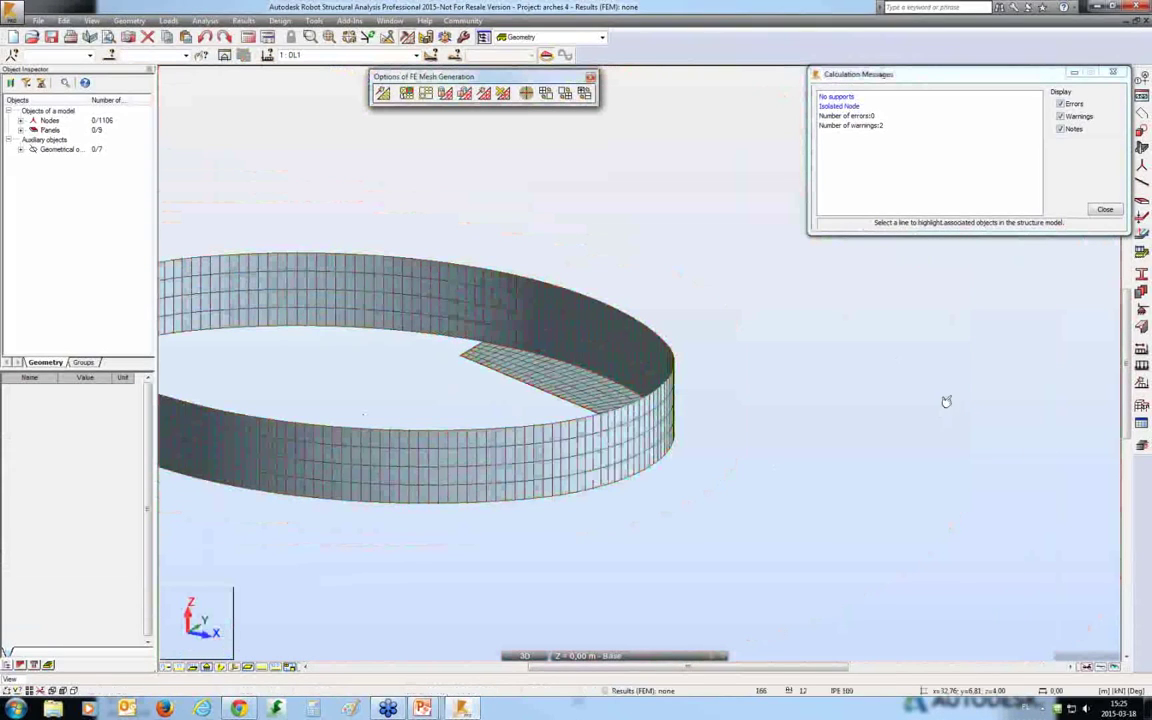
scroll(1012, 420, "down", 3)
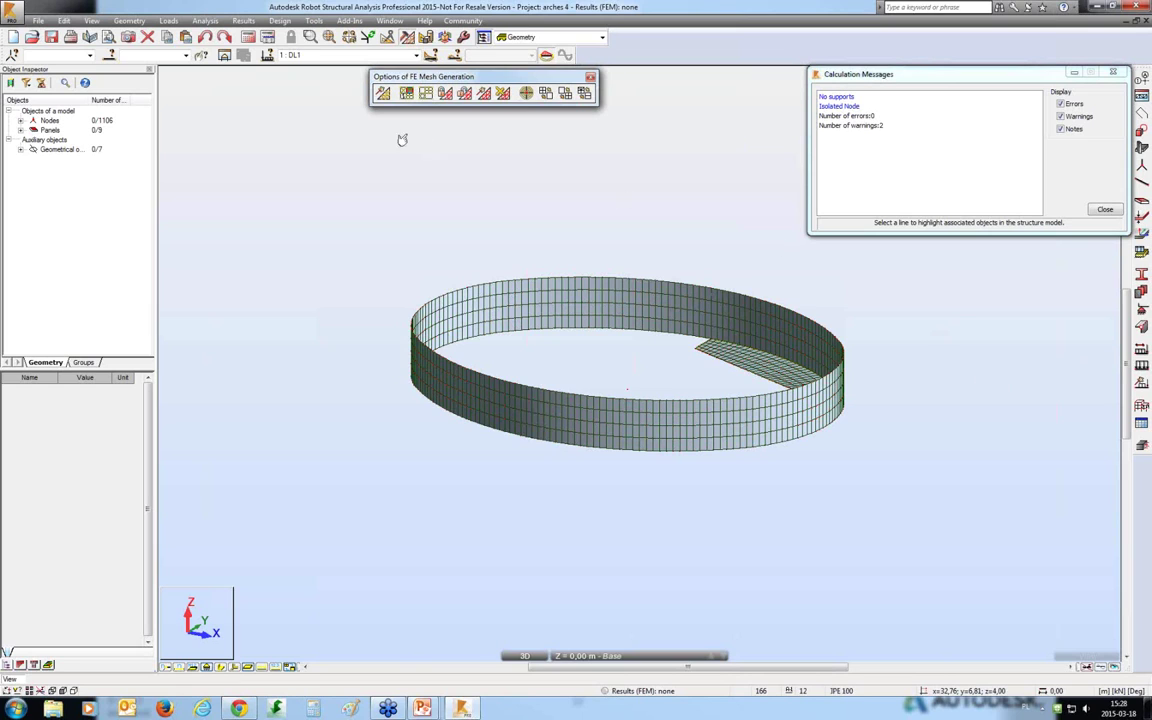
middle_click_drag(504, 300, 426, 301)
scroll(426, 300, "up", 2)
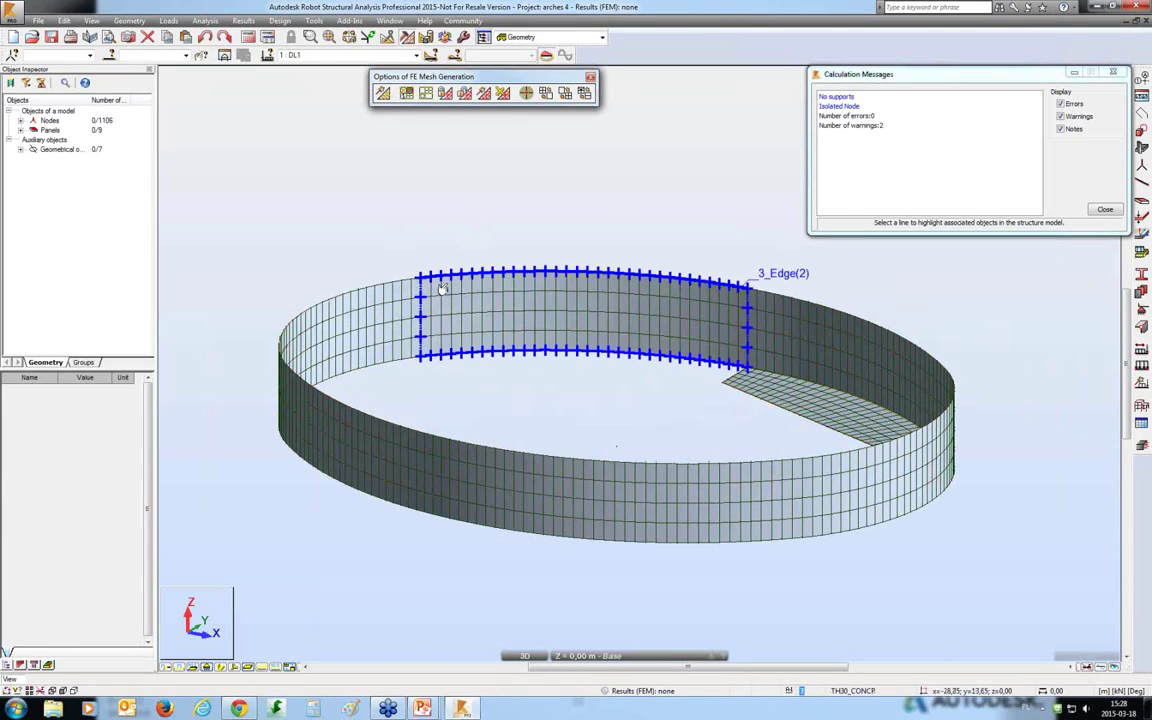
left_click(442, 290)
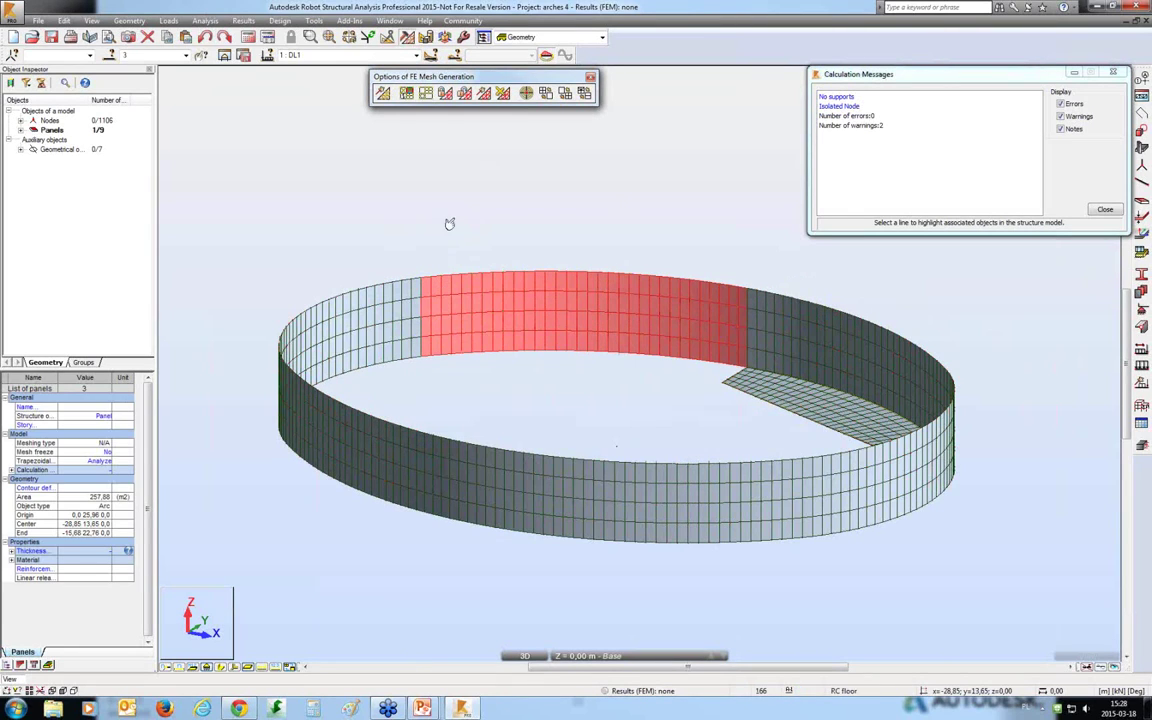
right_click(432, 302)
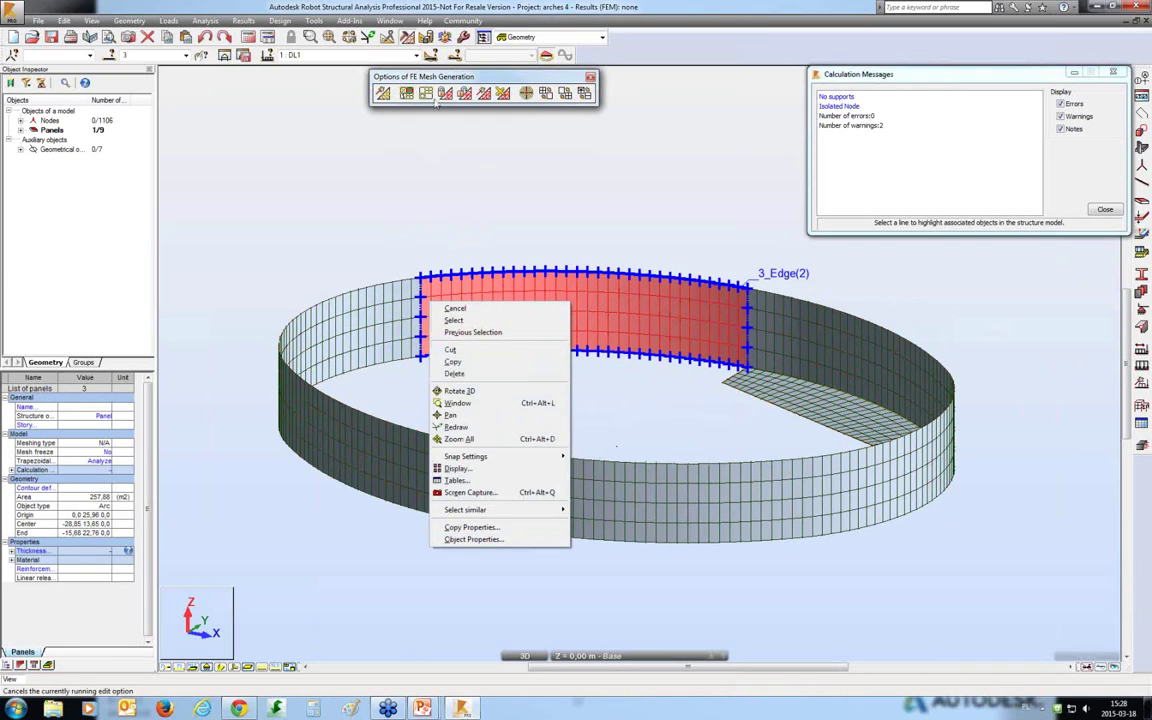
left_click(383, 92)
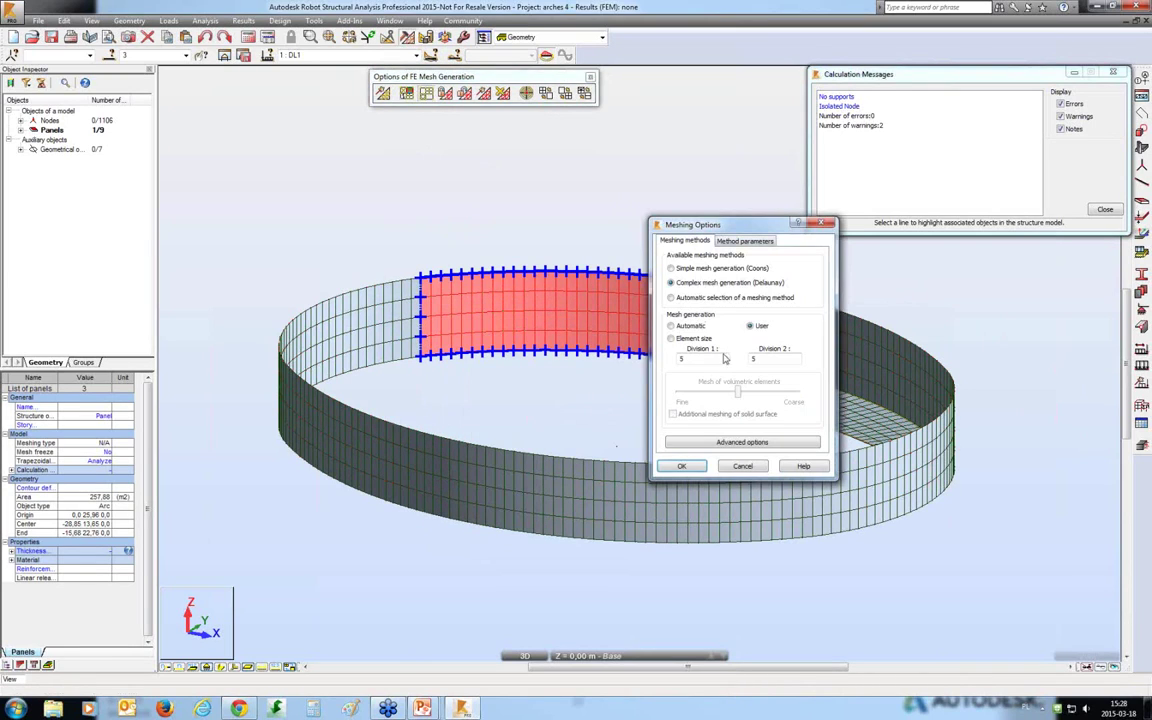
left_click(688, 341)
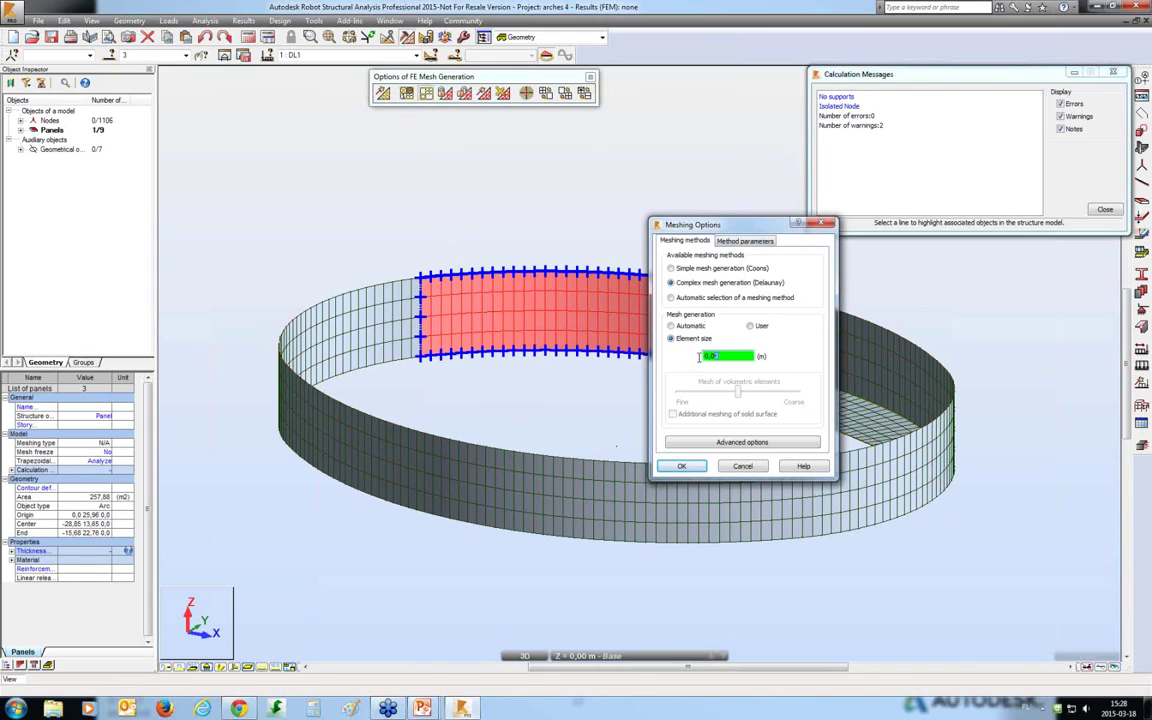
type("1")
left_click(681, 466)
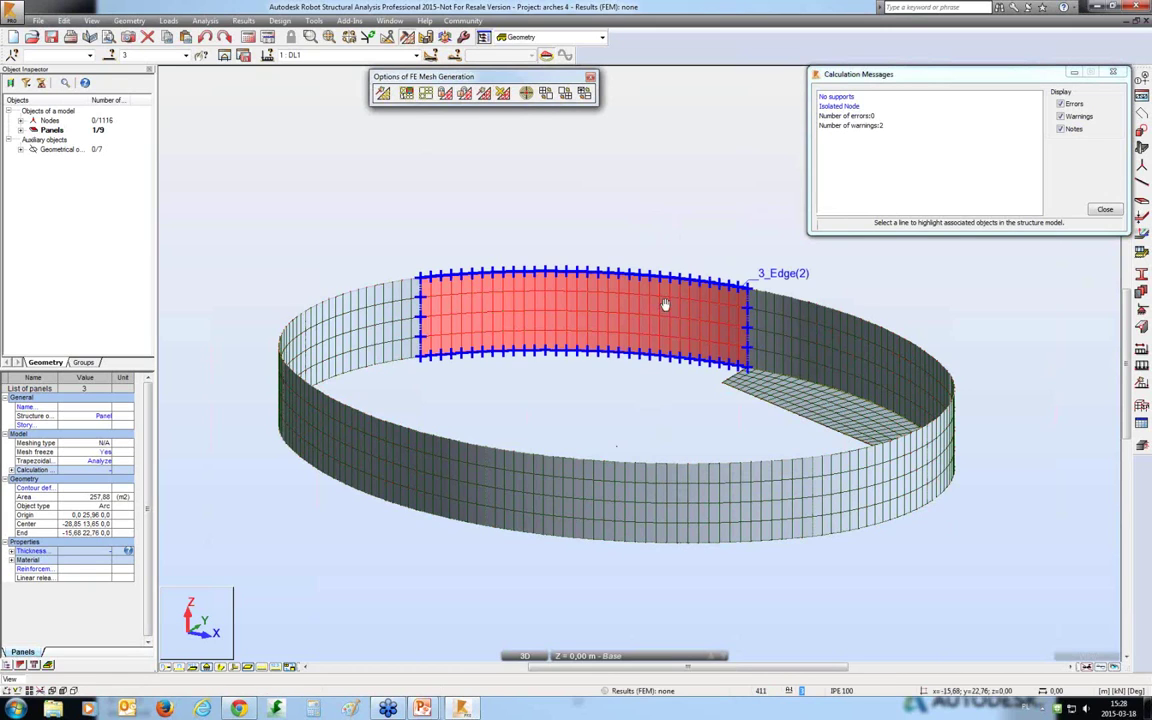
Open the project regular switched on and off 3.rtd from the webinar 2 folder.
scroll(660, 302, "down", 3)
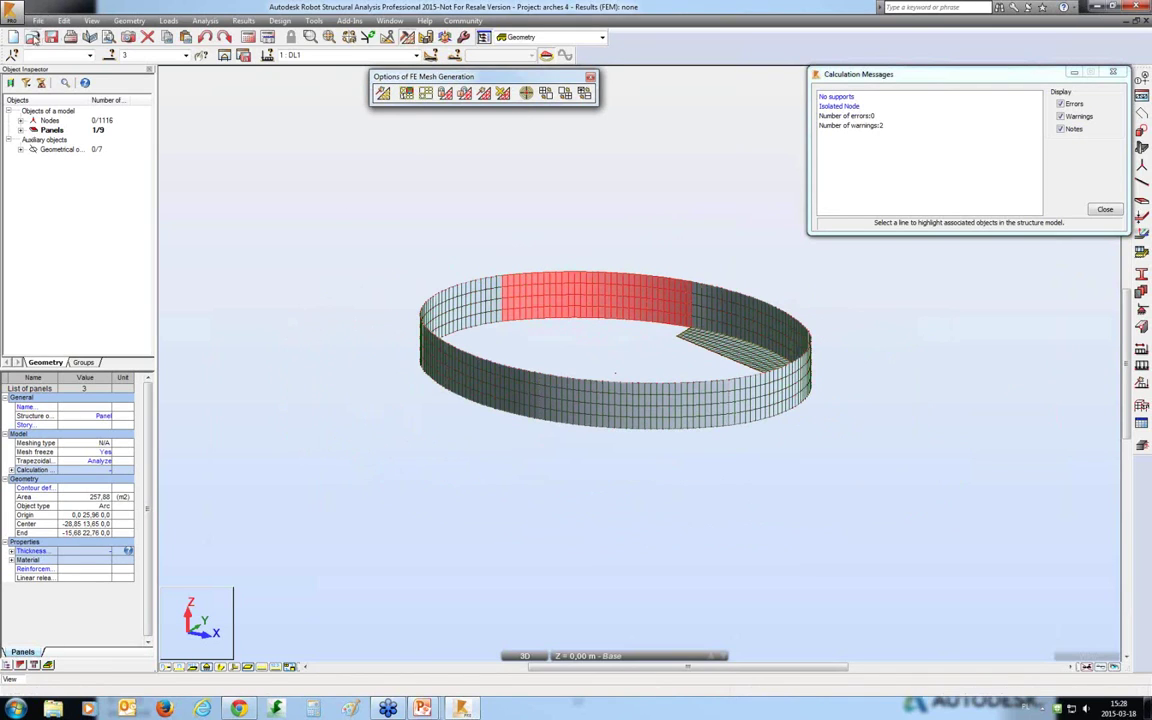
left_click(32, 37)
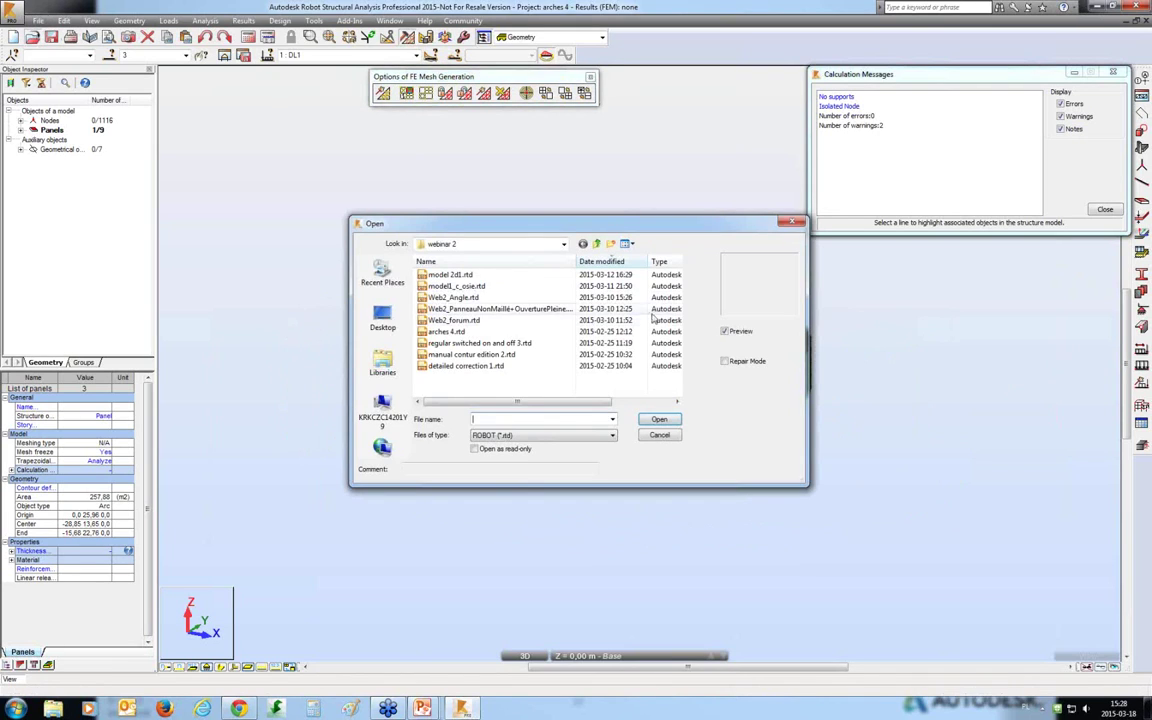
left_click(462, 321)
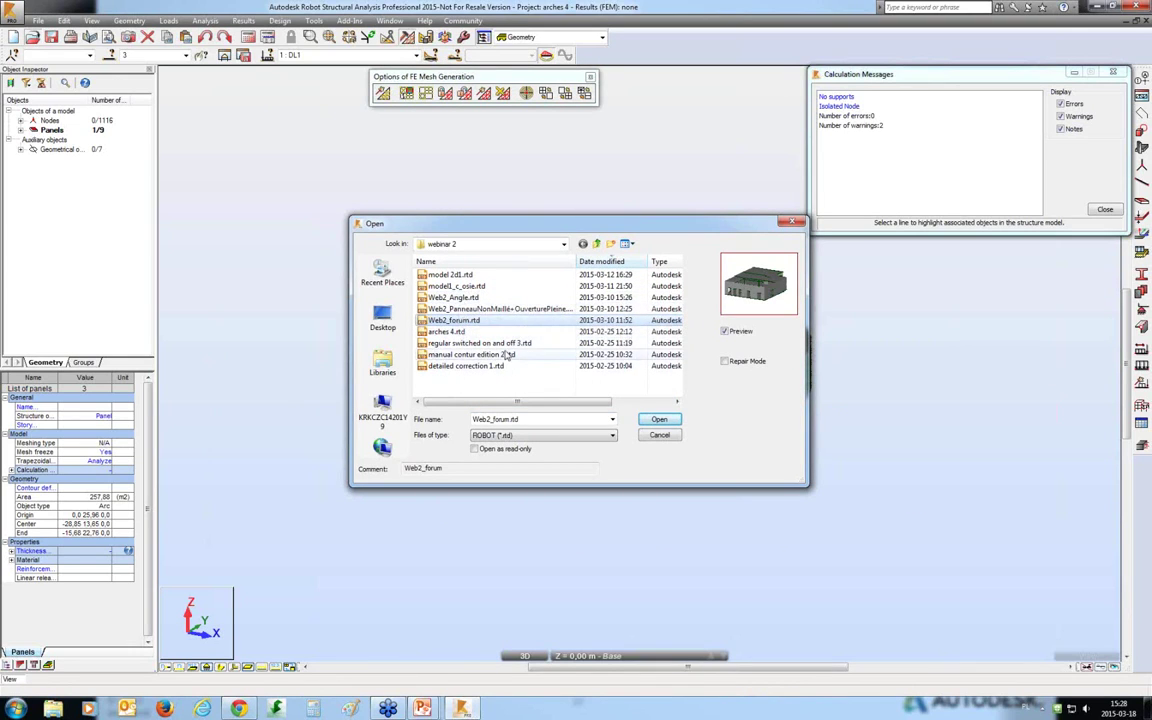
left_click(497, 344)
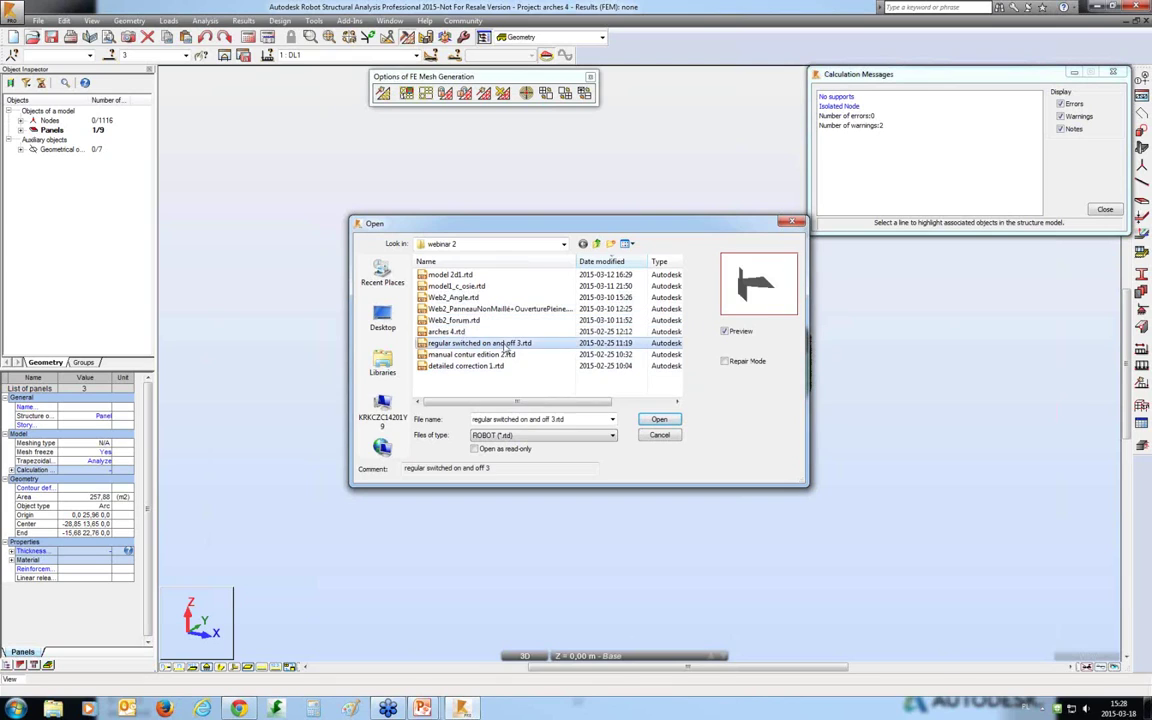
left_click(659, 419)
left_click(606, 384)
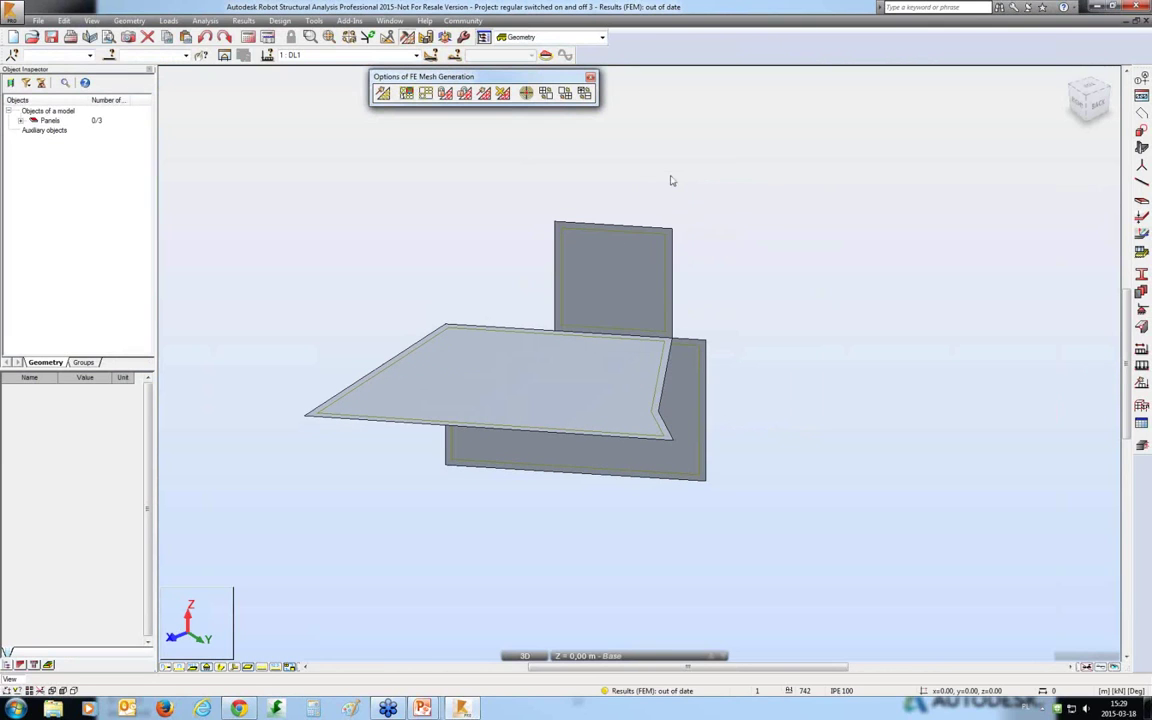
Generate the calculation mesh for the flat slab and the two walls with their existing meshing settings.
right_click(672, 180)
left_click(382, 92)
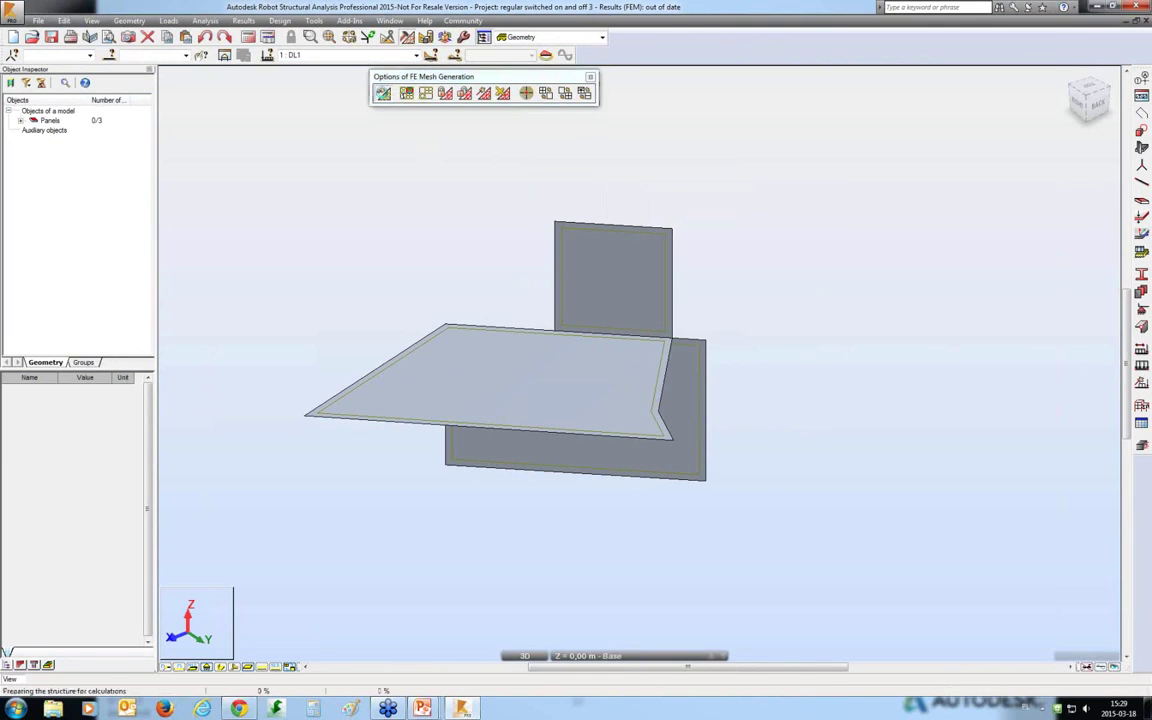
left_click(627, 388)
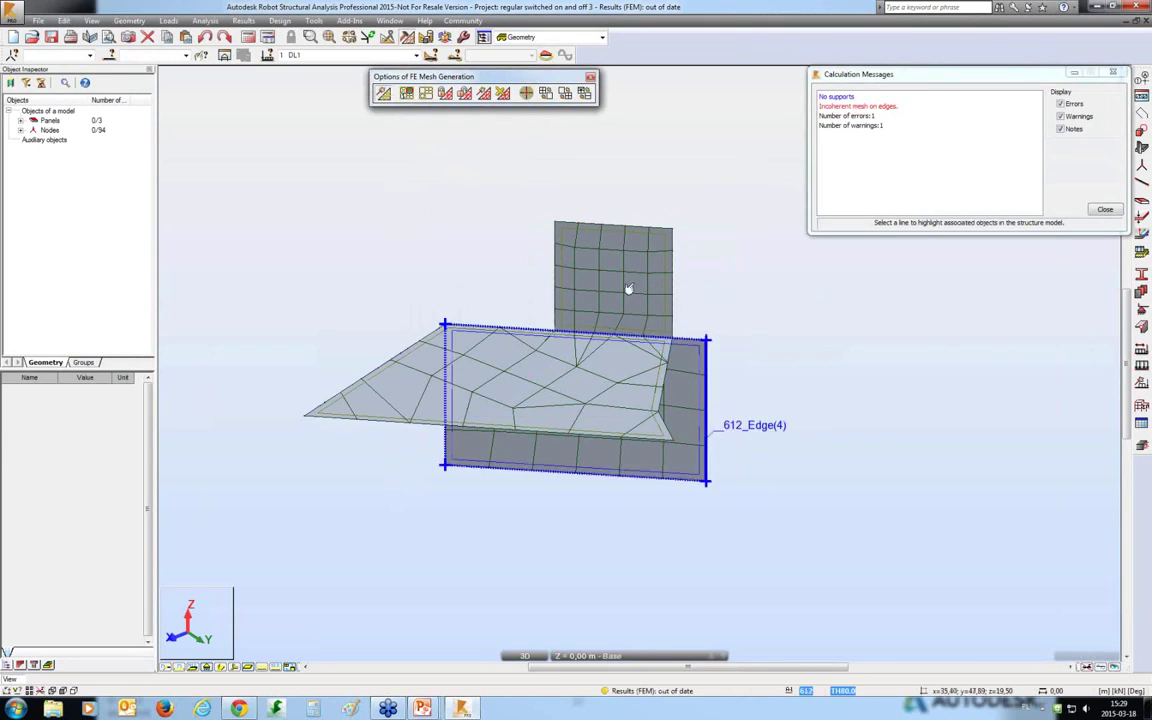
Set the mesh element size to 0,5 m for all panels, regenerate the mesh and clear the panel selection.
left_click(382, 92)
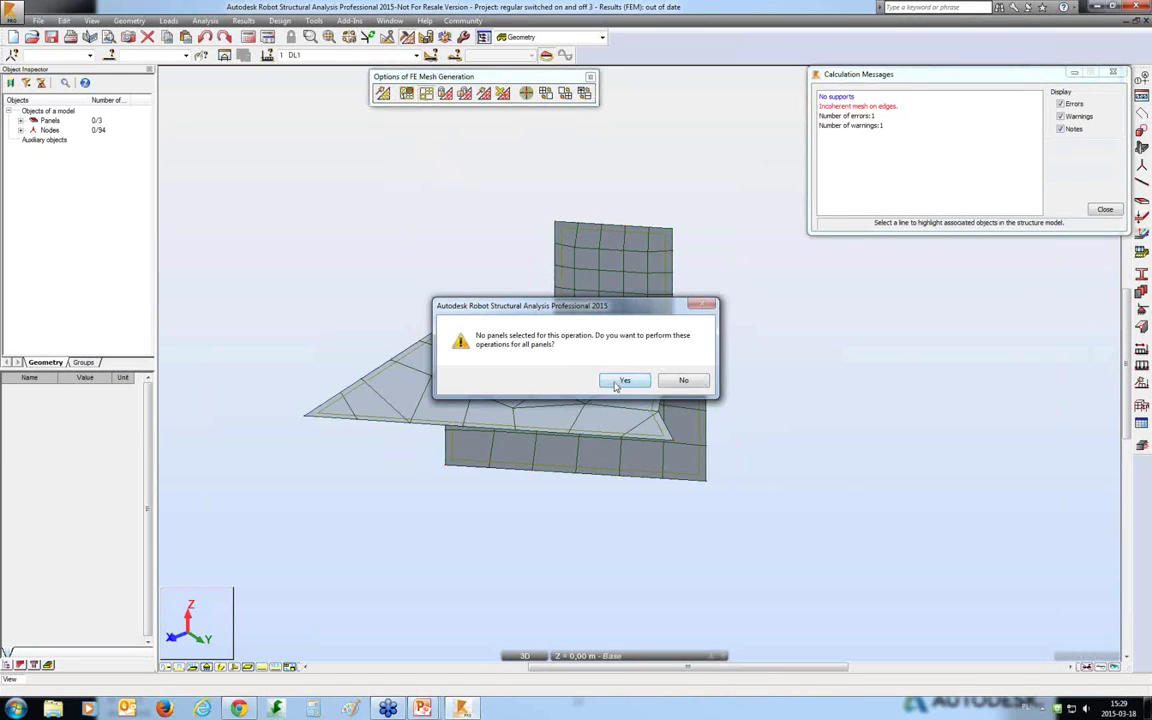
left_click(623, 381)
left_click(671, 338)
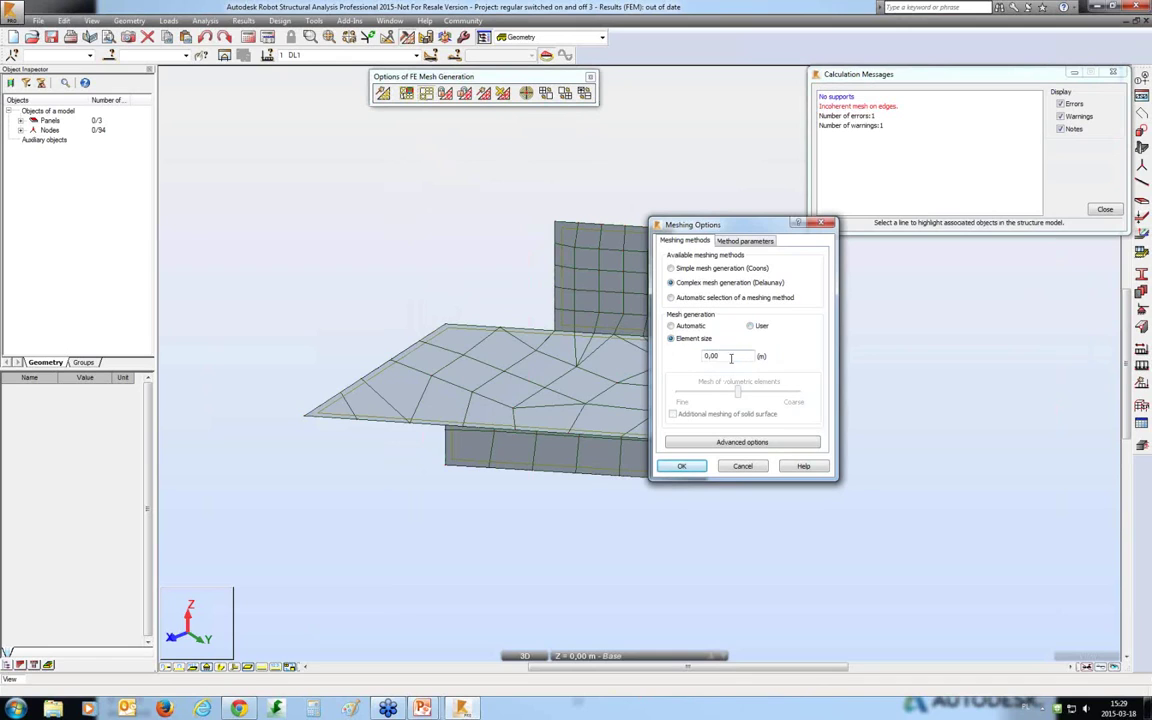
double_click(731, 358)
type("0,5")
left_click(681, 466)
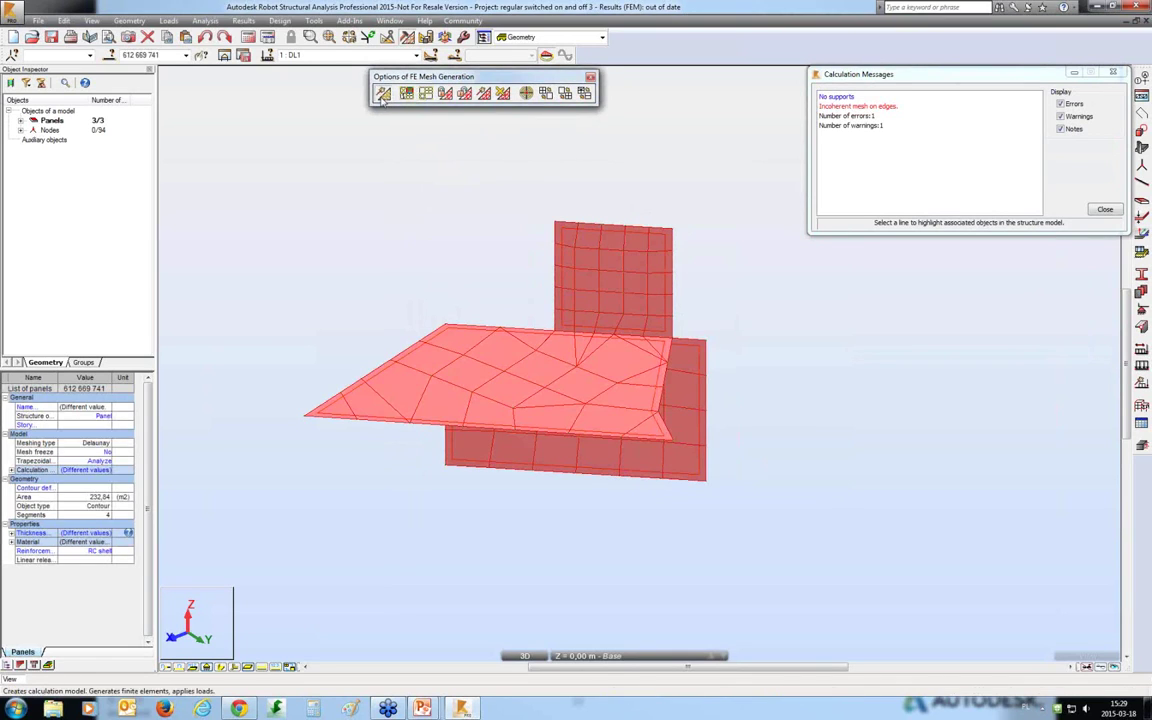
left_click(382, 93)
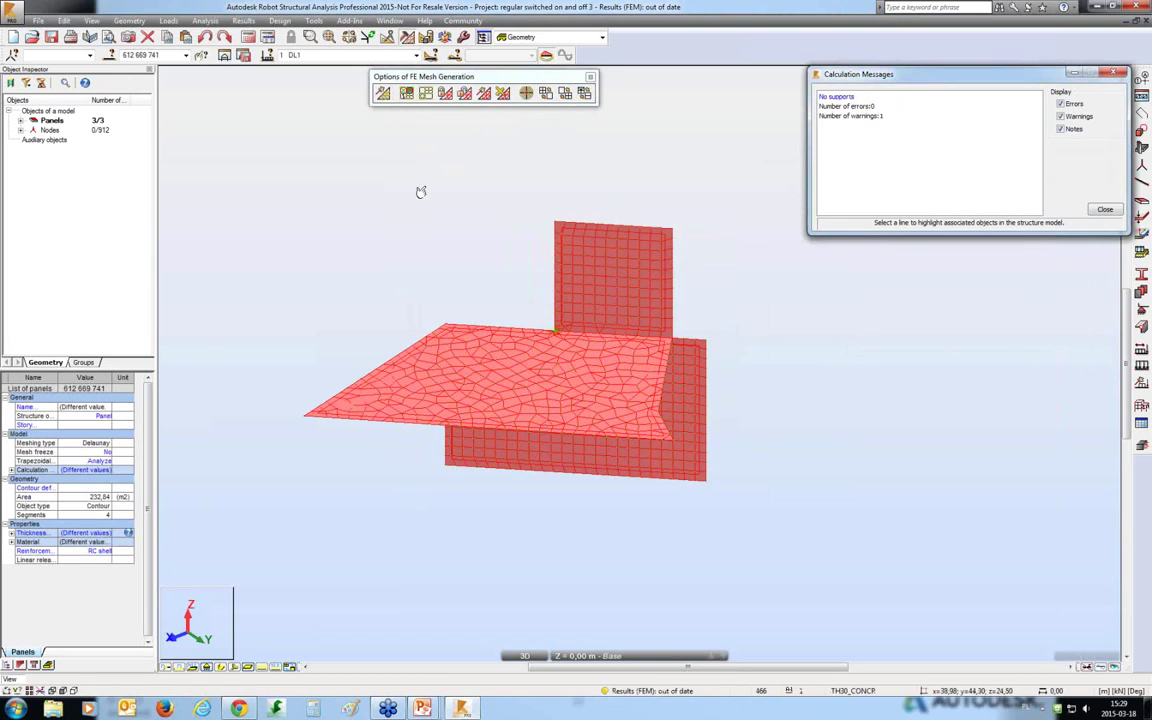
left_click(500, 156)
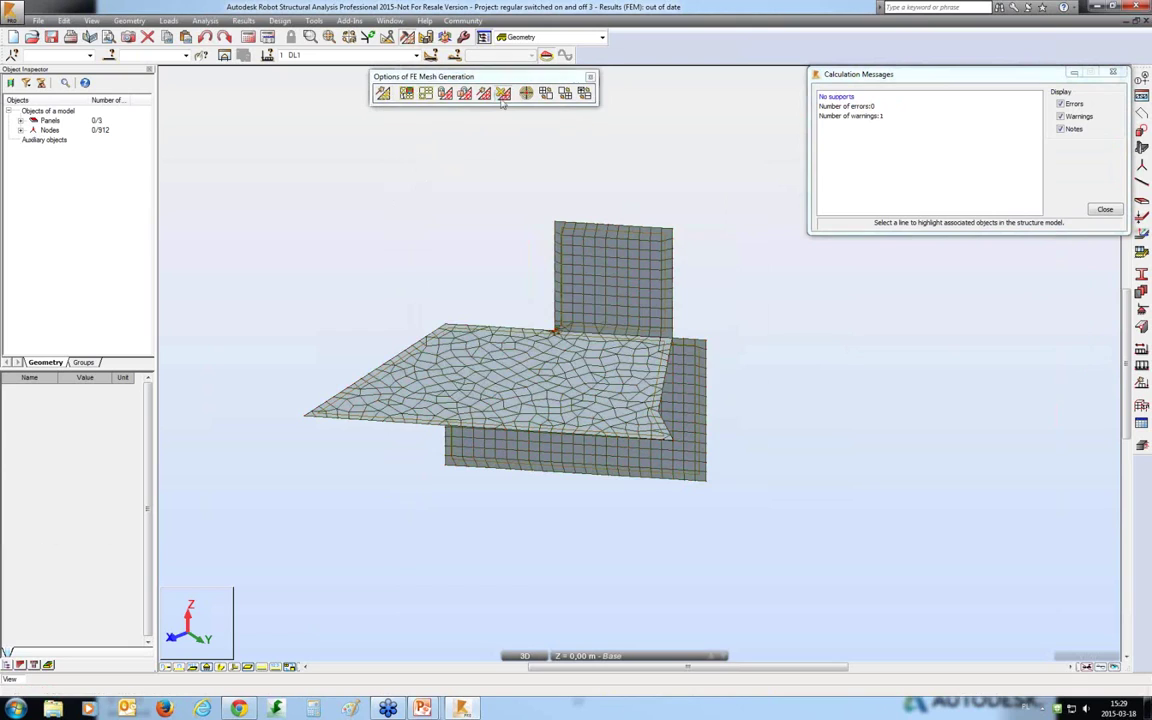
Delete the finite element mesh of all three panels and clear the panel selection.
left_click(503, 97)
left_click(619, 380)
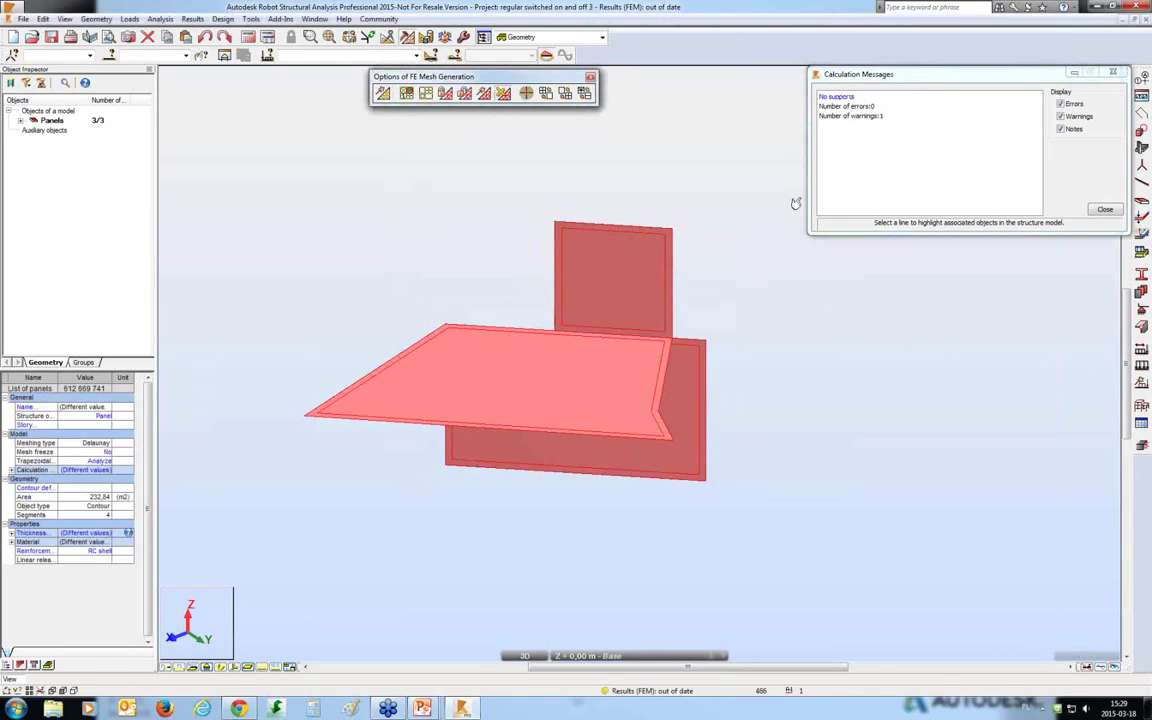
left_click(304, 195)
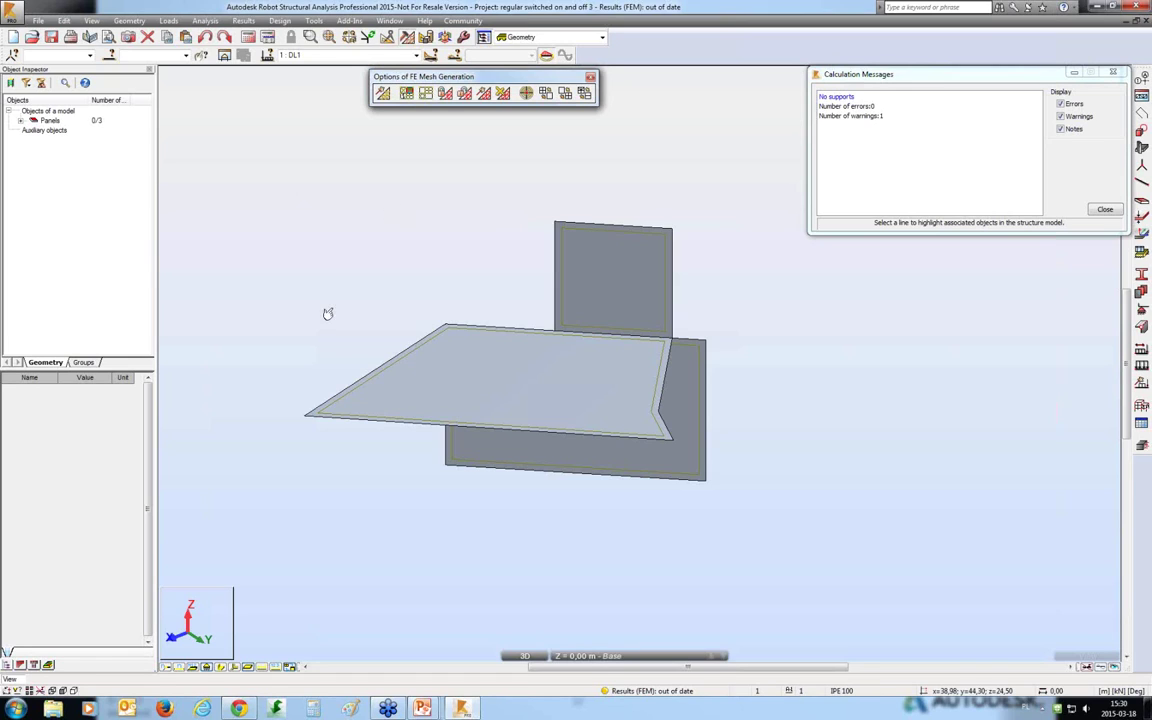
left_click(393, 709)
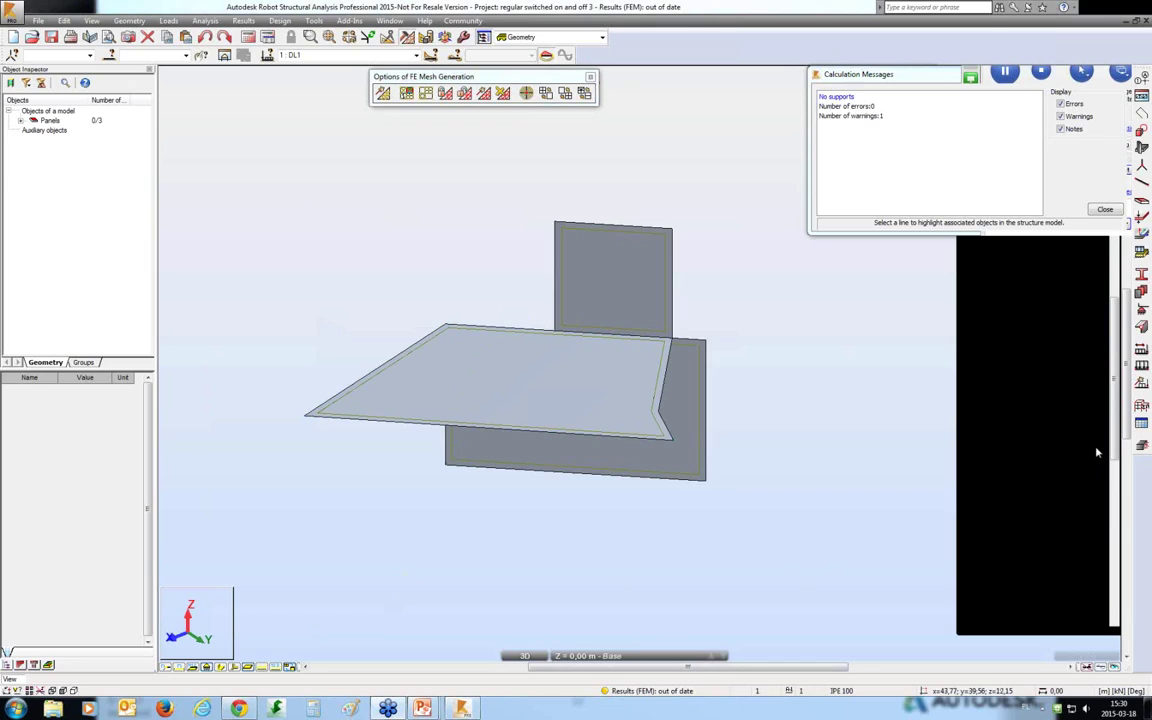
left_click(1015, 407)
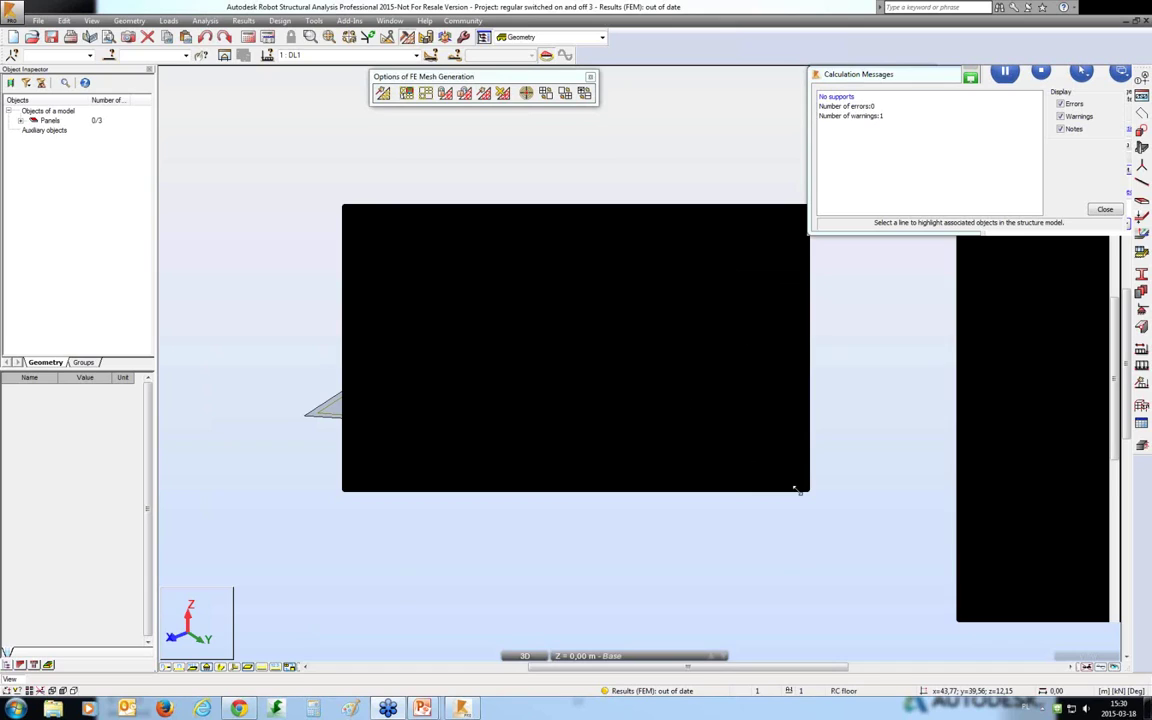
left_click_drag(798, 490, 957, 661)
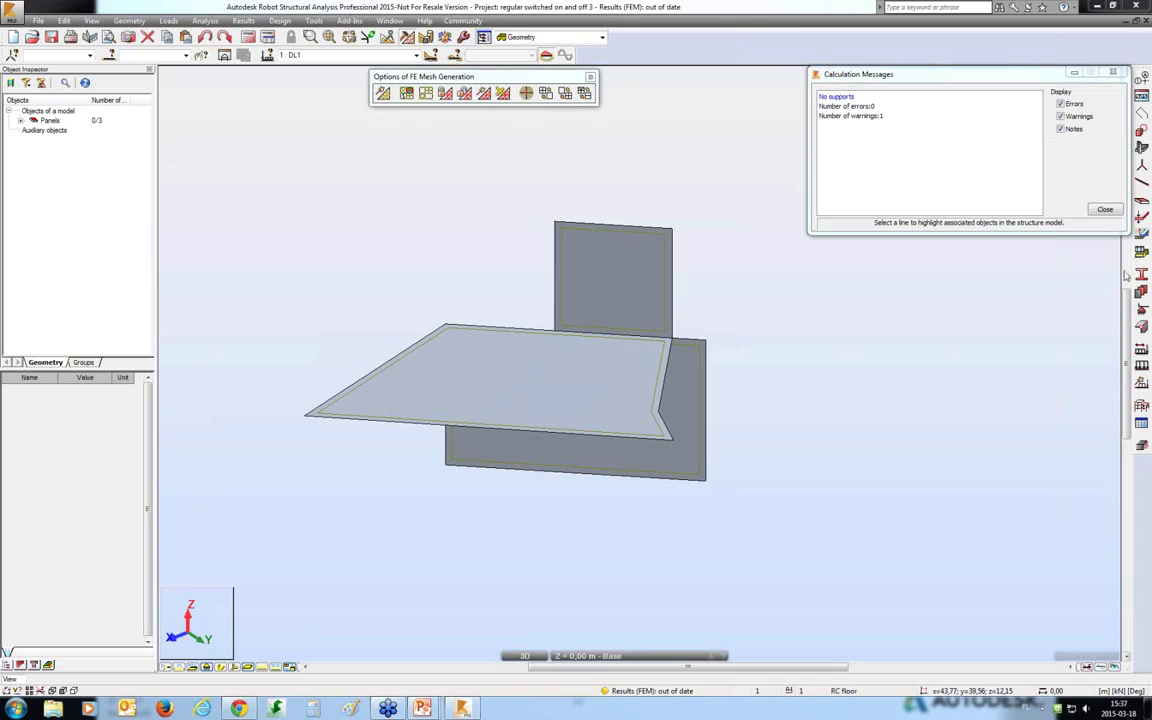
Open the load definition for case DL1 and compare the settings of the nodal force and the force in point.
left_click(1144, 368)
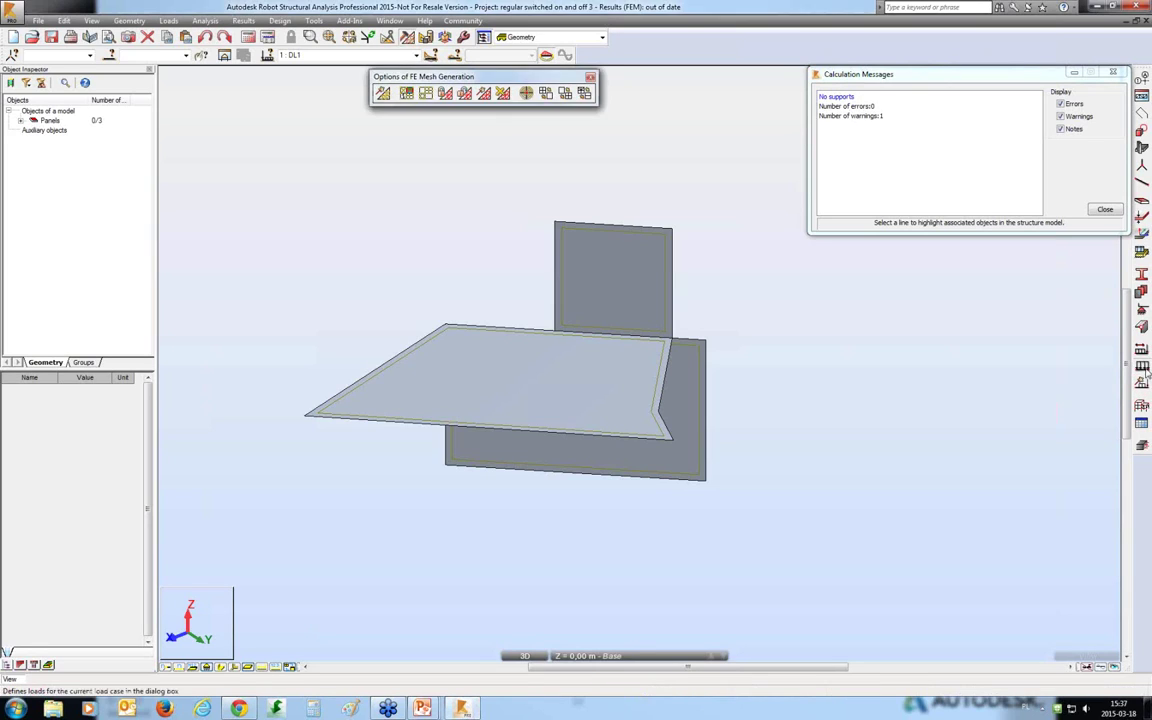
left_click(415, 57)
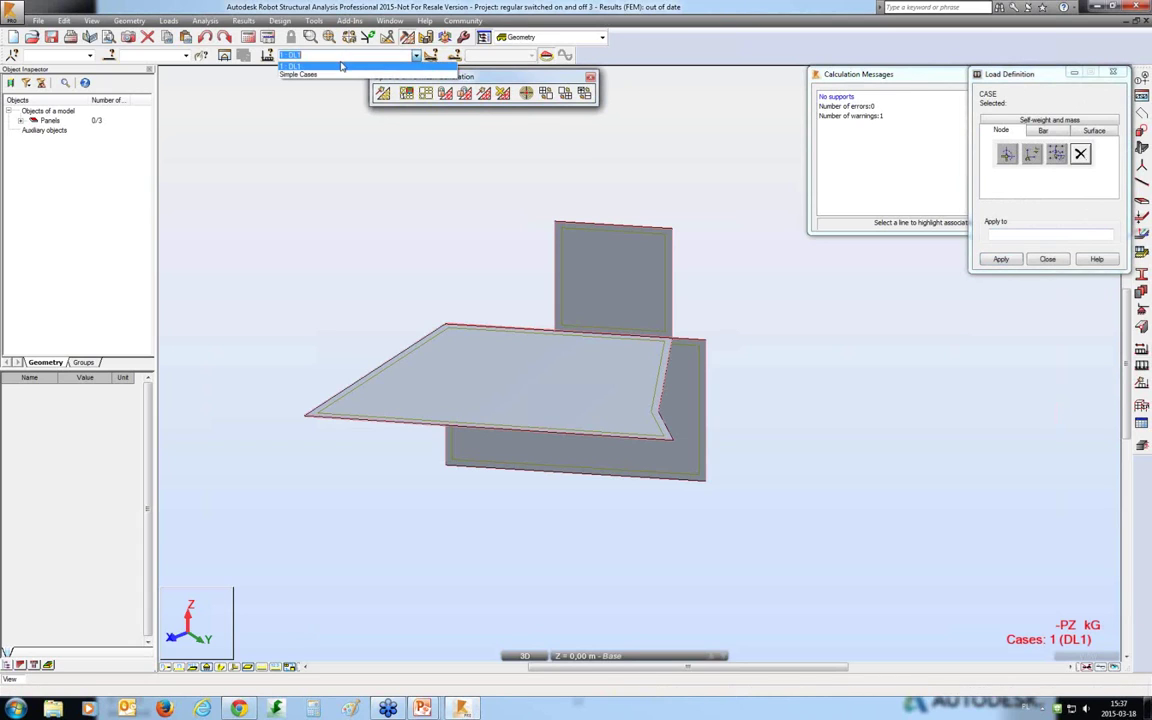
left_click(330, 66)
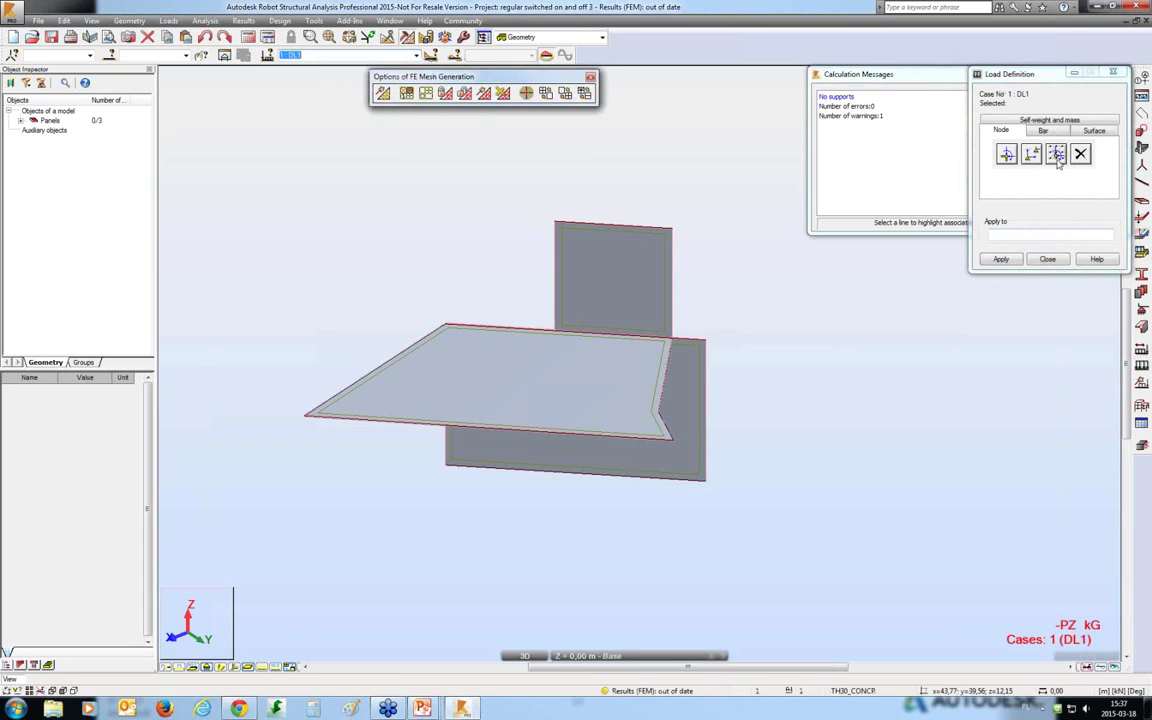
left_click(1006, 153)
left_click_drag(1020, 96, 601, 268)
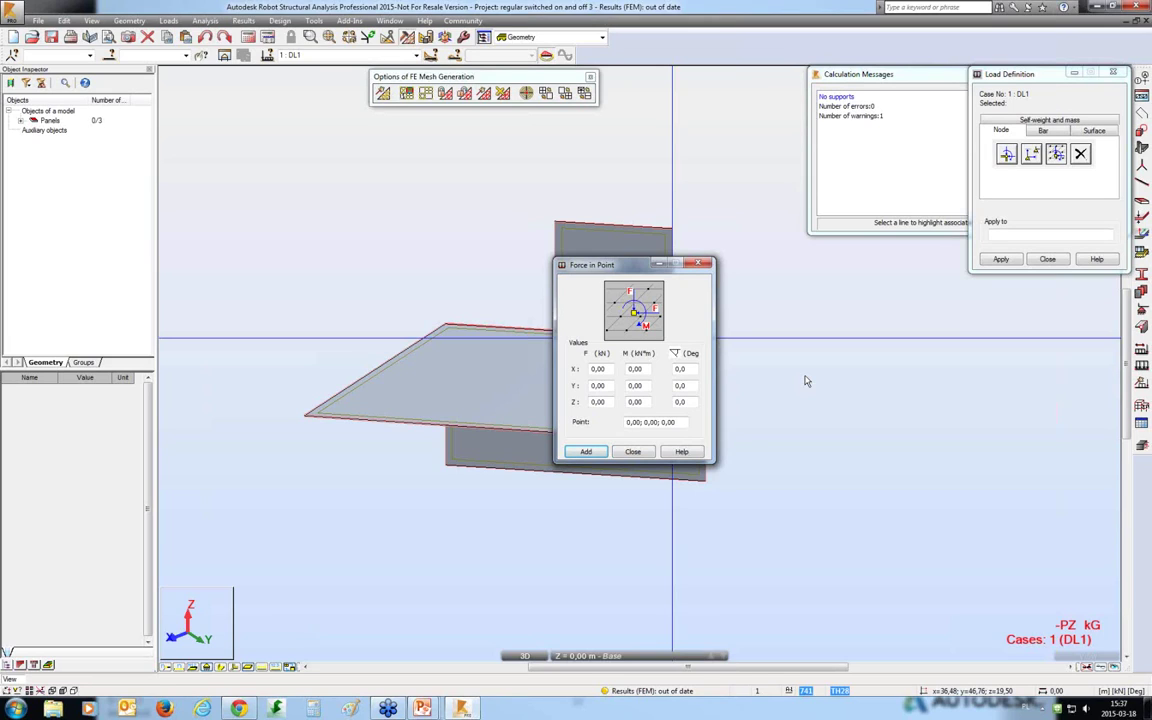
left_click(704, 263)
left_click(1006, 154)
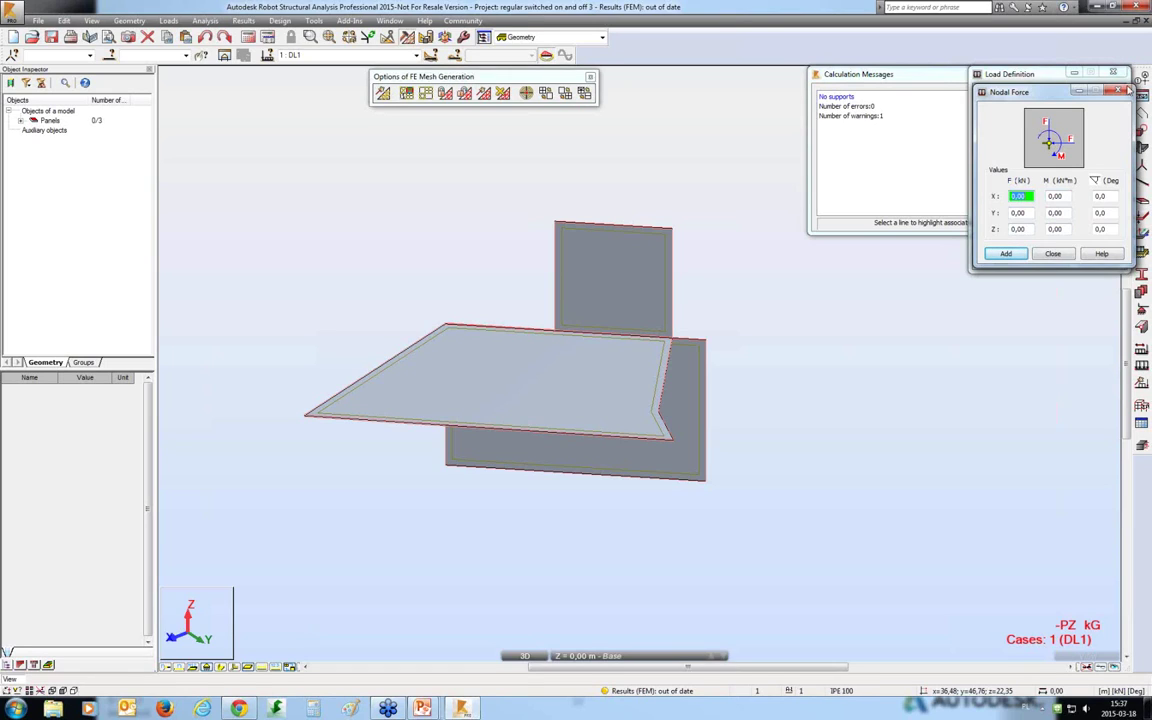
left_click(1014, 82)
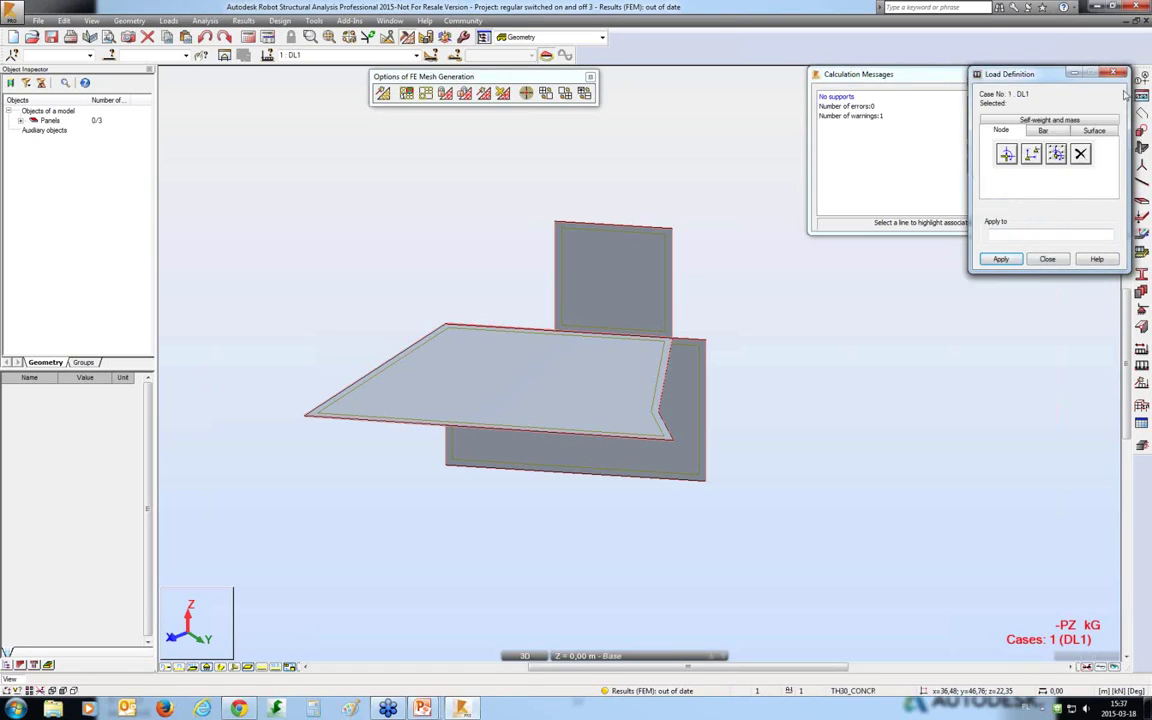
left_click(1056, 153)
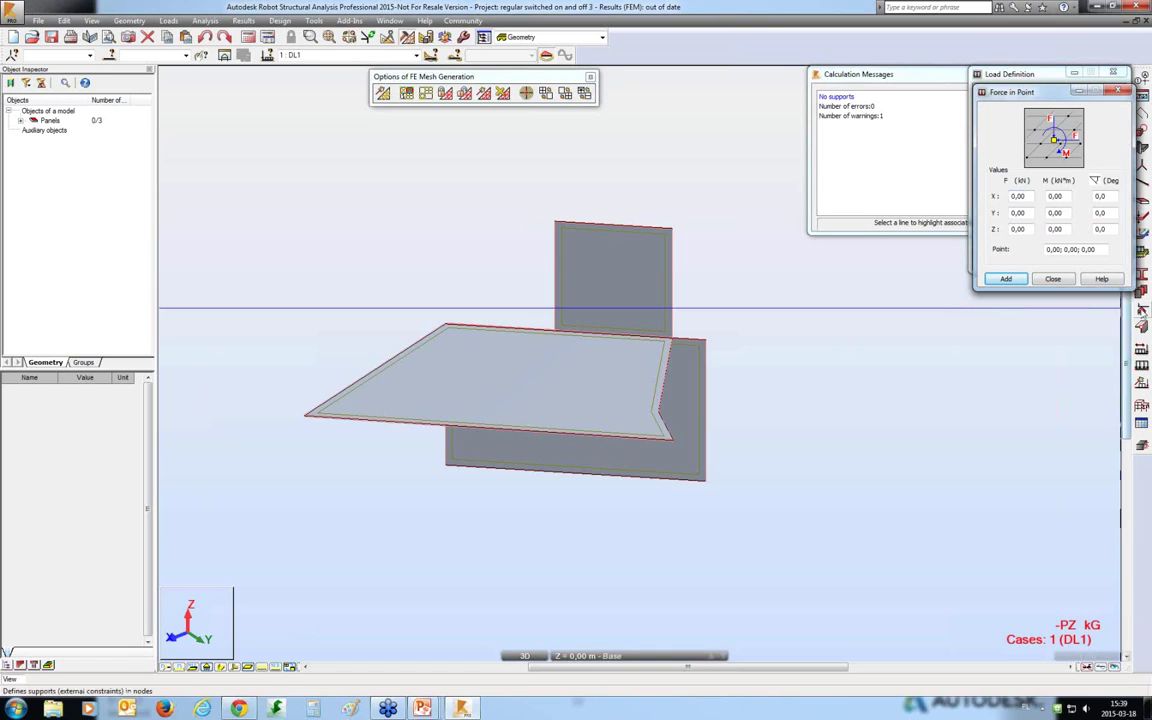
Open a new linear support definition and examine its elastic settings, including the constant elastic coefficient at support nodes option.
left_click(1141, 311)
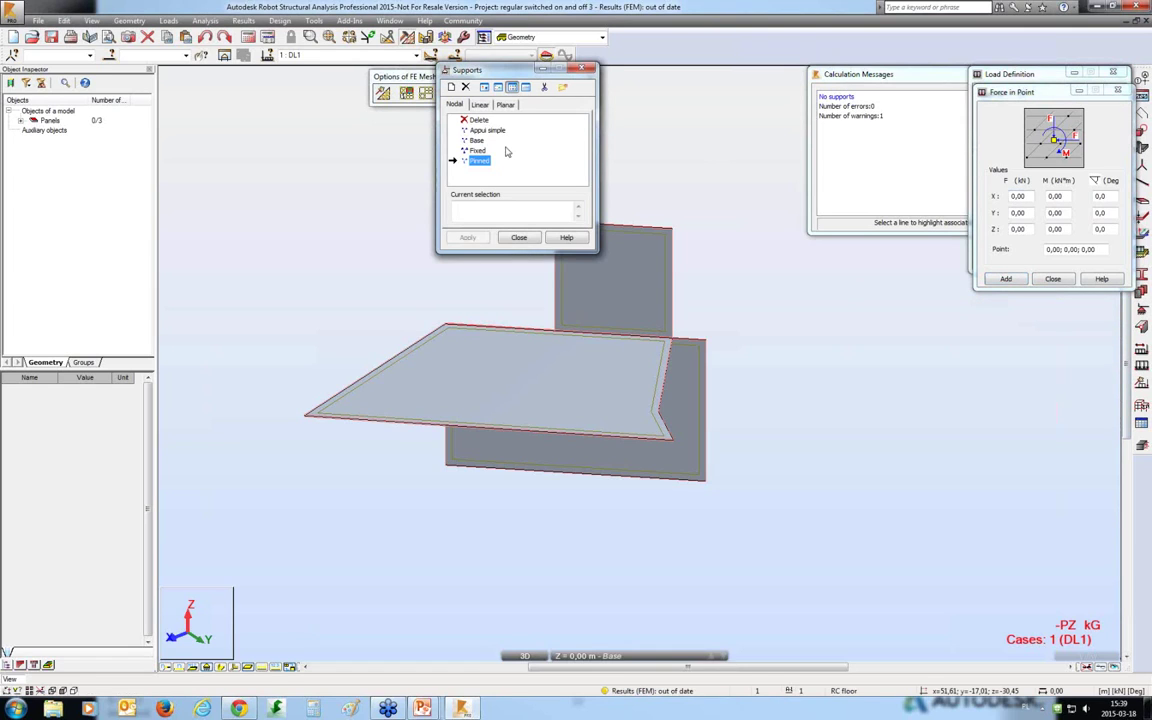
left_click(451, 87)
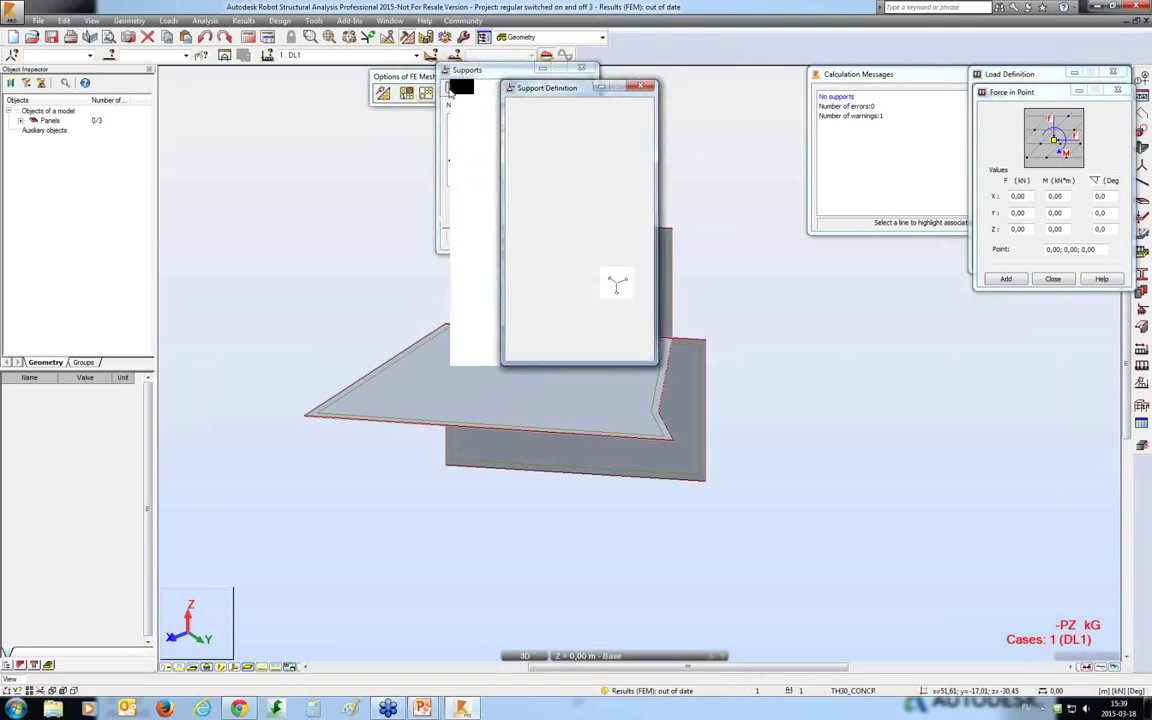
left_click_drag(540, 90, 452, 160)
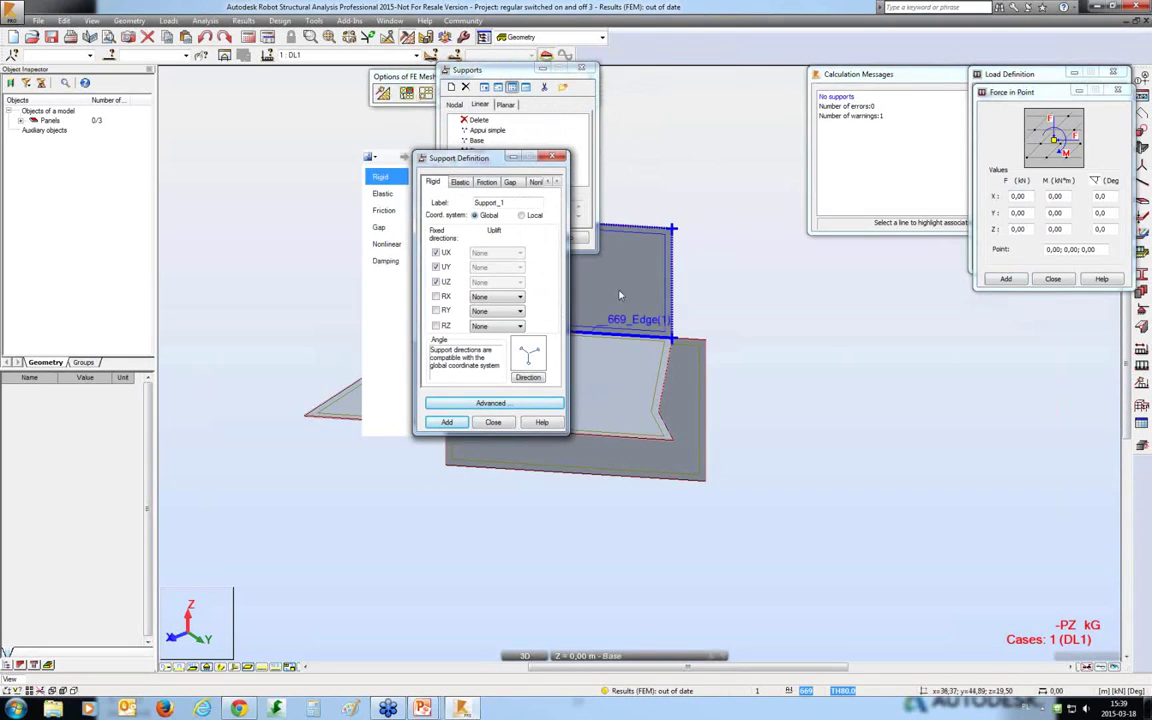
left_click(459, 182)
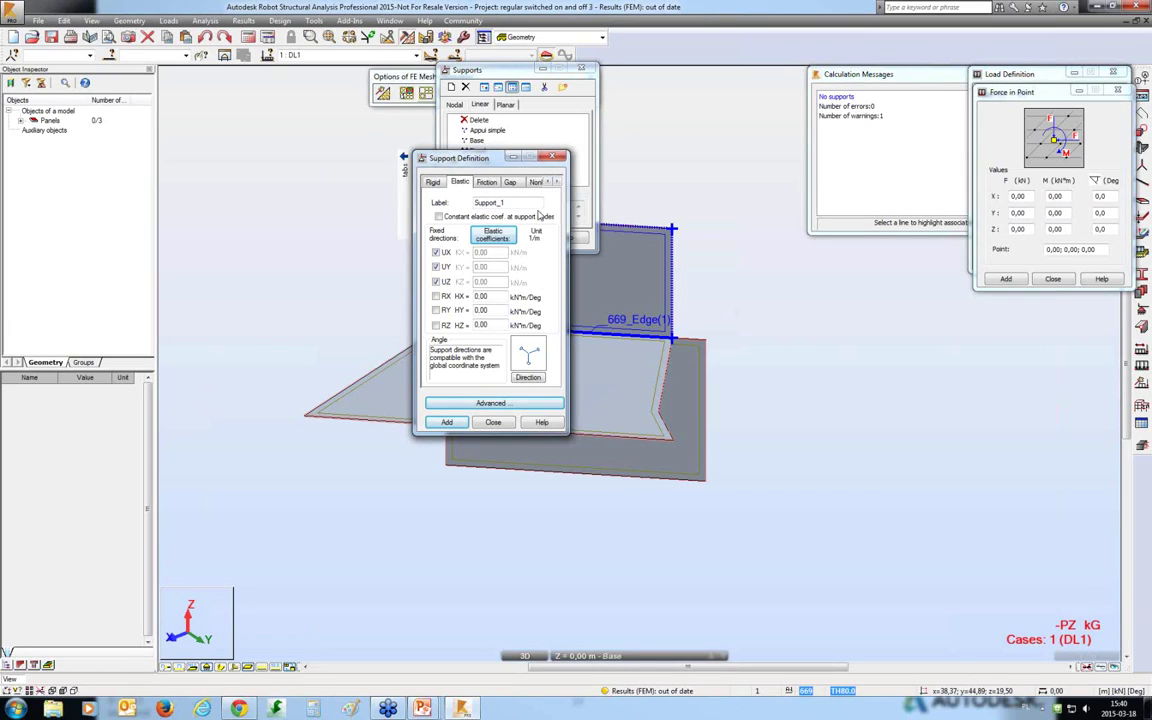
left_click(438, 216)
left_click(438, 216)
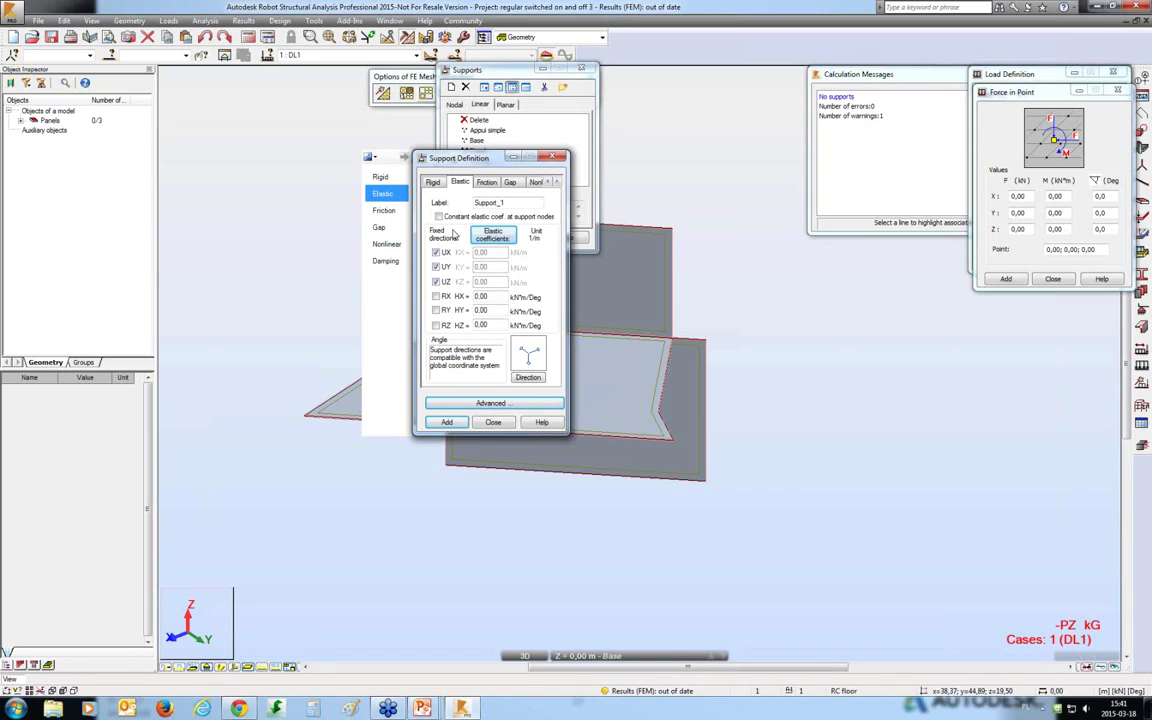
Open the design codes in the job preferences and look through the full list of steel/aluminum codes.
left_click(975, 33)
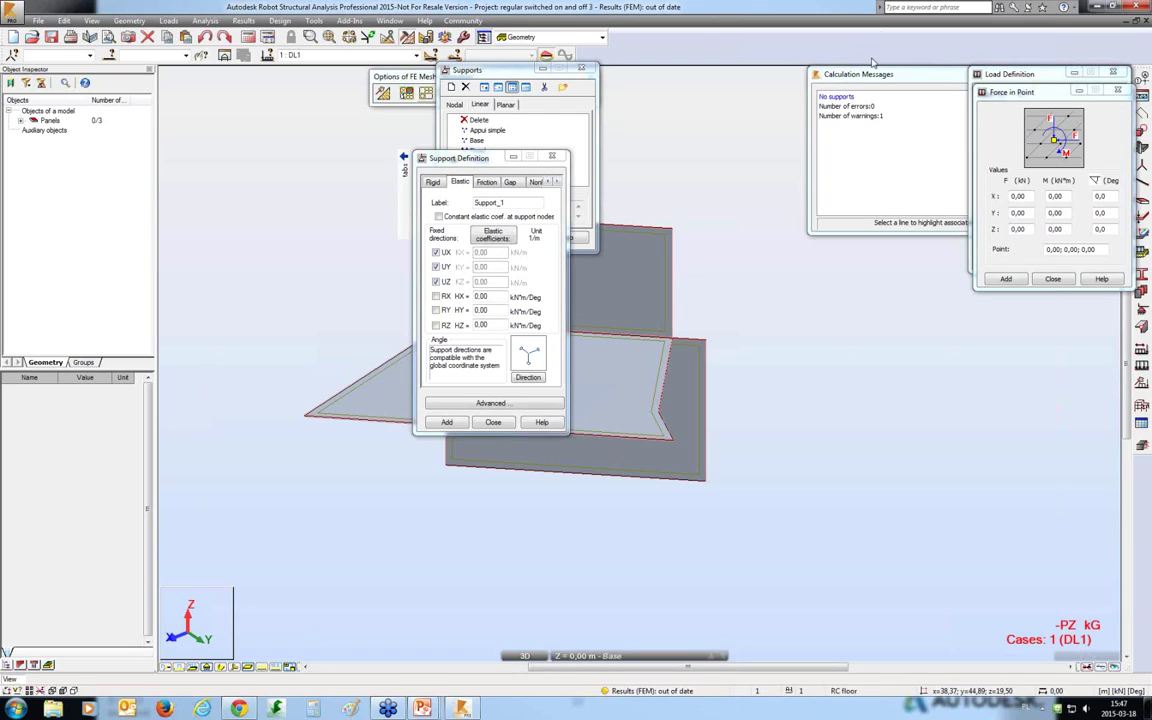
left_click(466, 38)
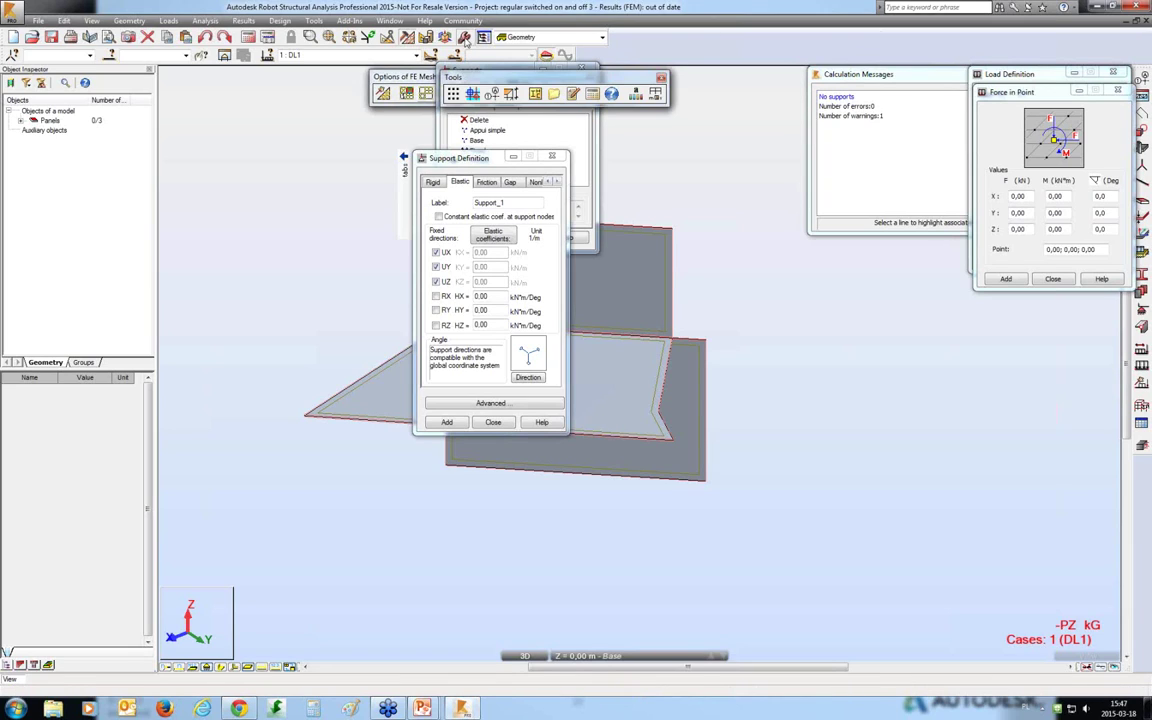
left_click(655, 95)
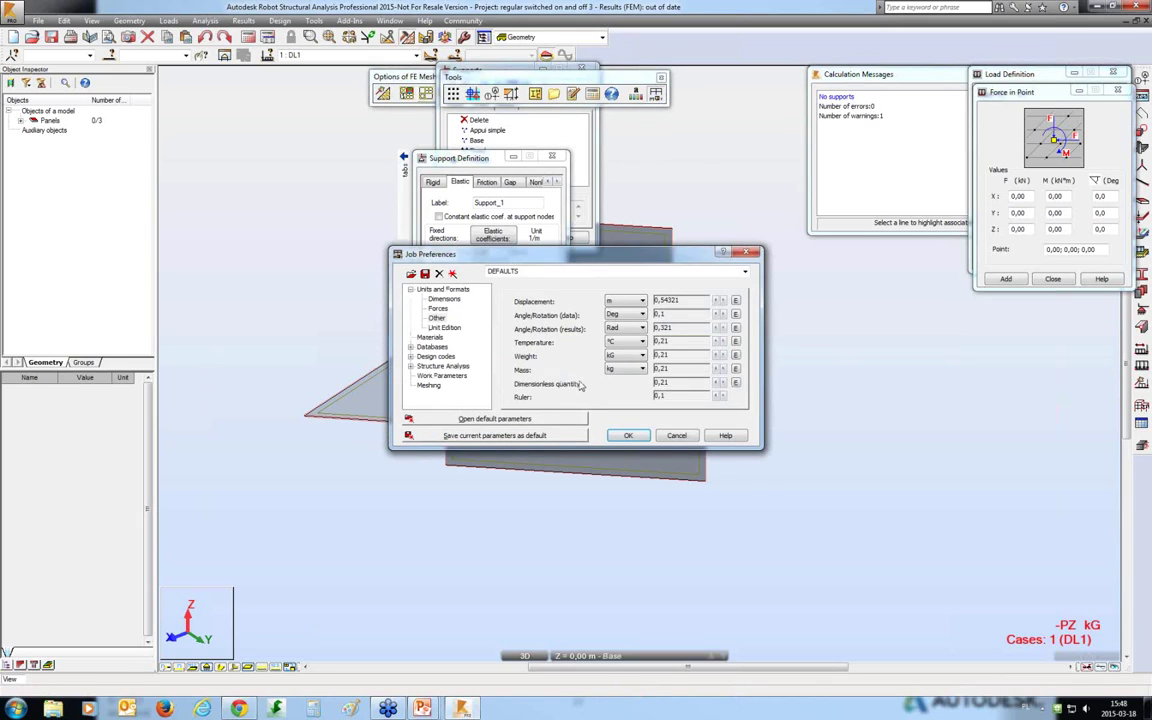
left_click(436, 356)
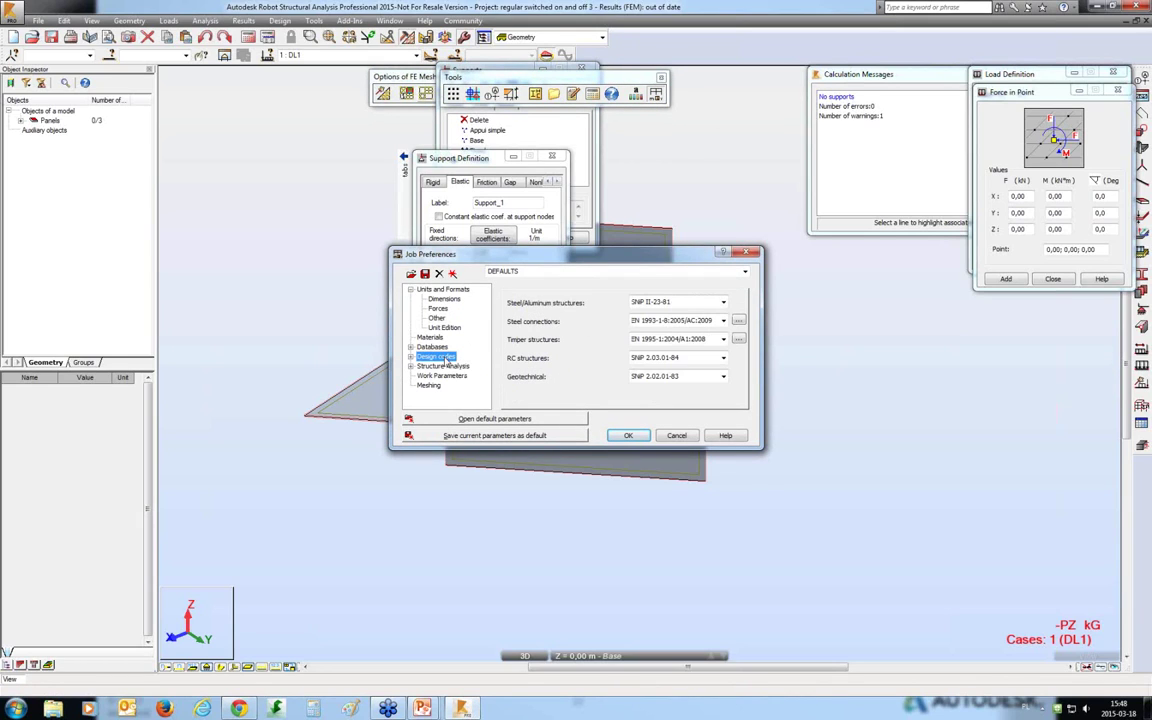
left_click(723, 302)
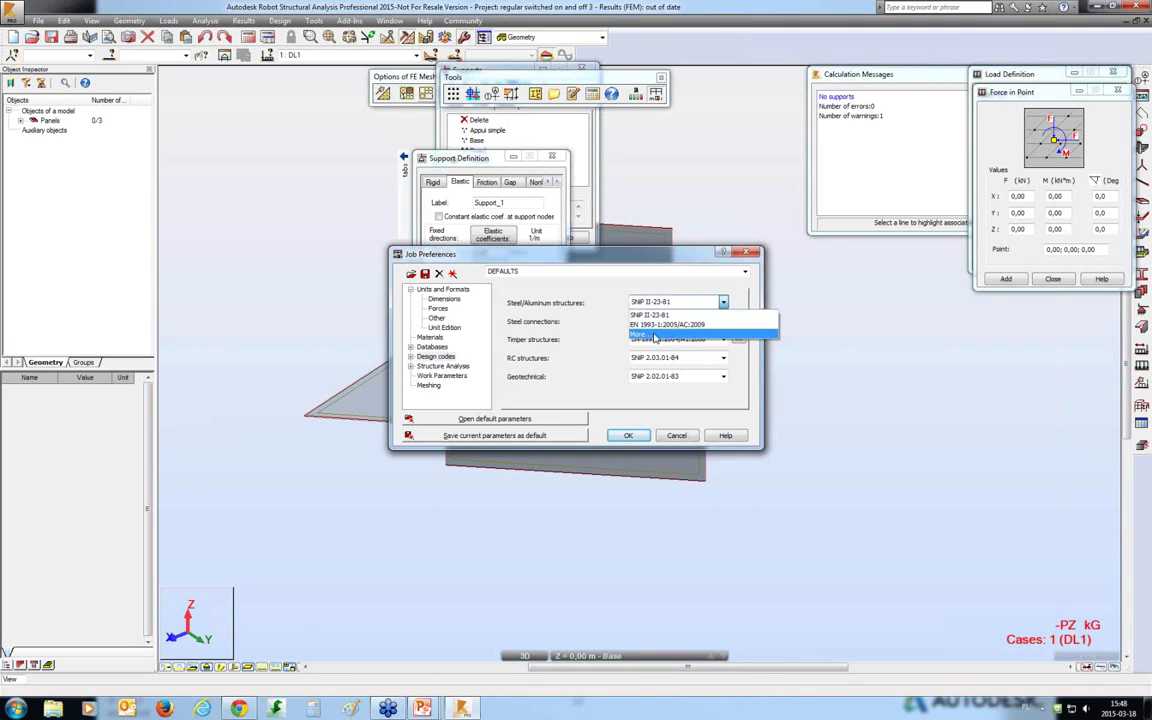
left_click(652, 334)
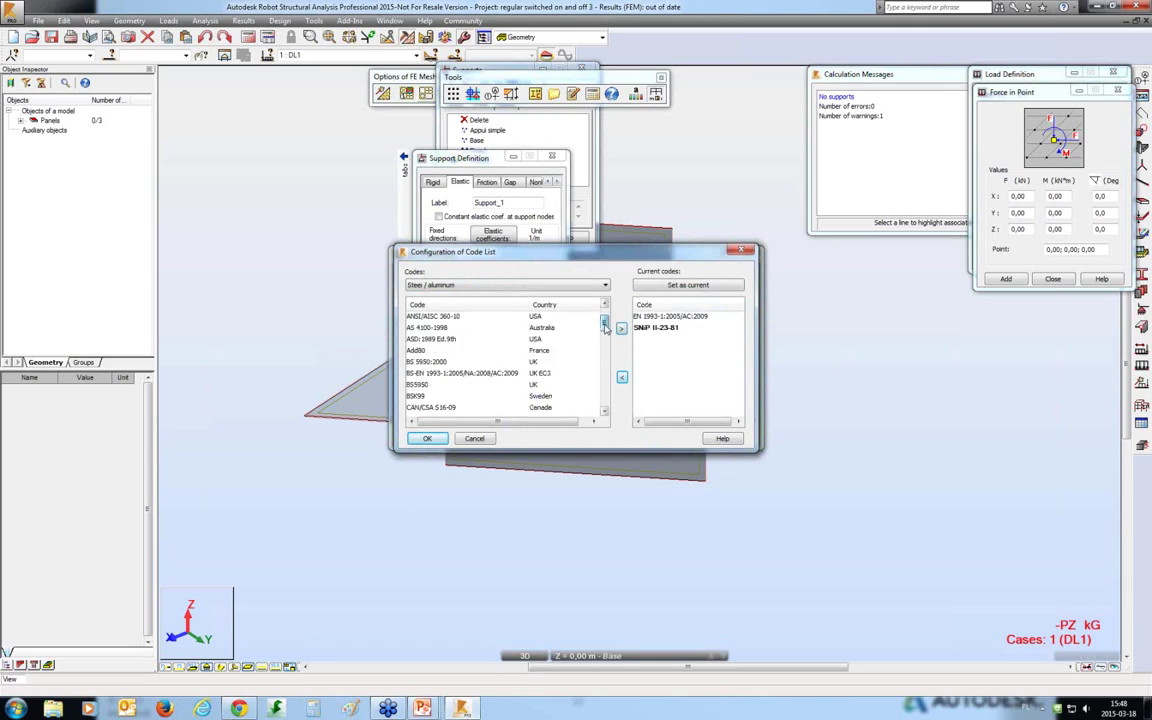
mouse_move(604, 325)
left_mouse_down()
mouse_move(604, 372)
mouse_move(610, 303)
left_mouse_up()
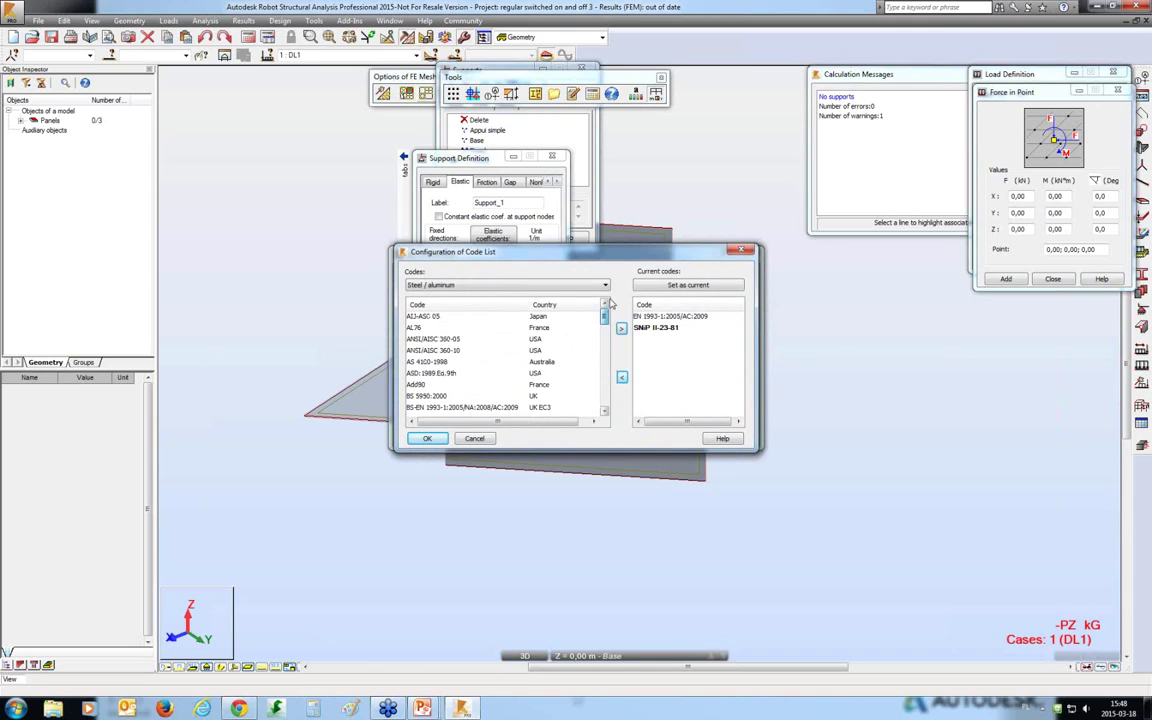
Look through the available RC codes in the code list configuration and close the job preferences without changes.
left_click(548, 285)
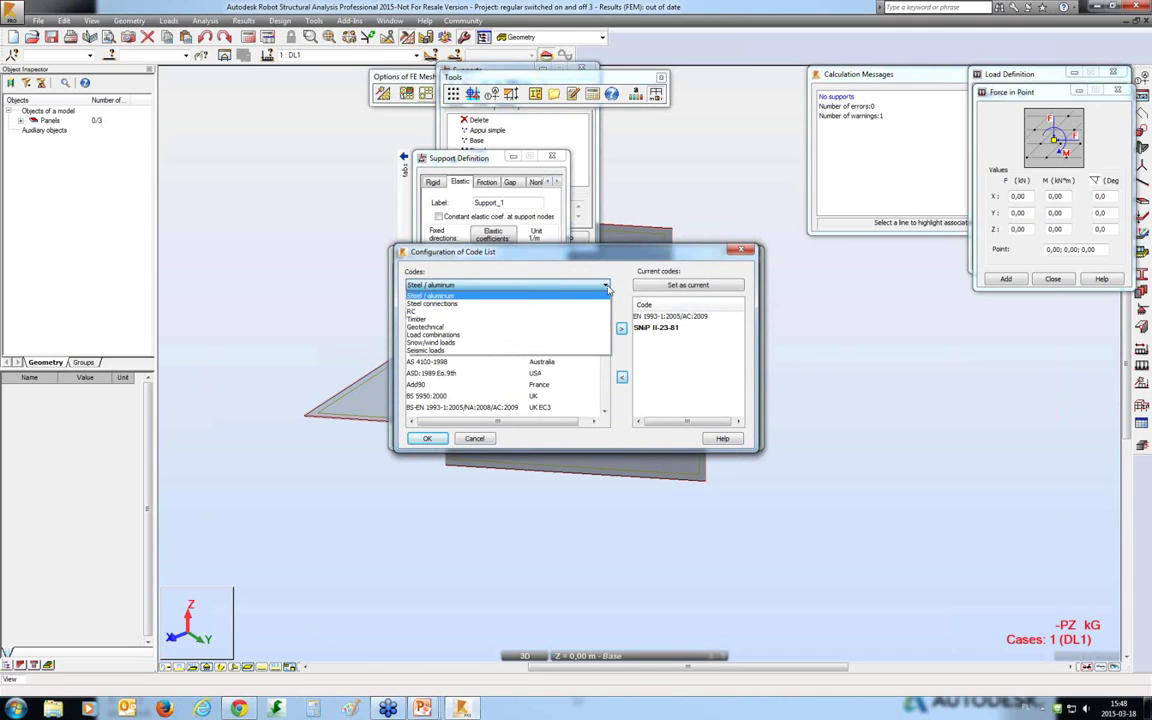
left_click(480, 311)
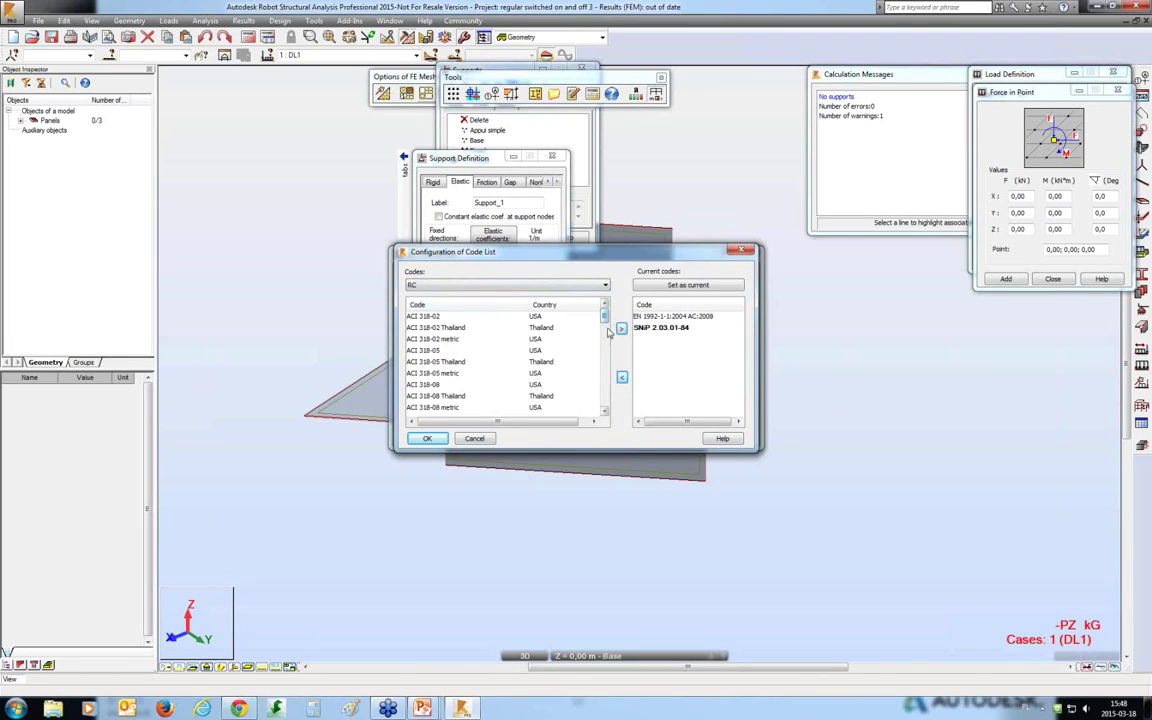
left_click_drag(609, 333, 609, 389)
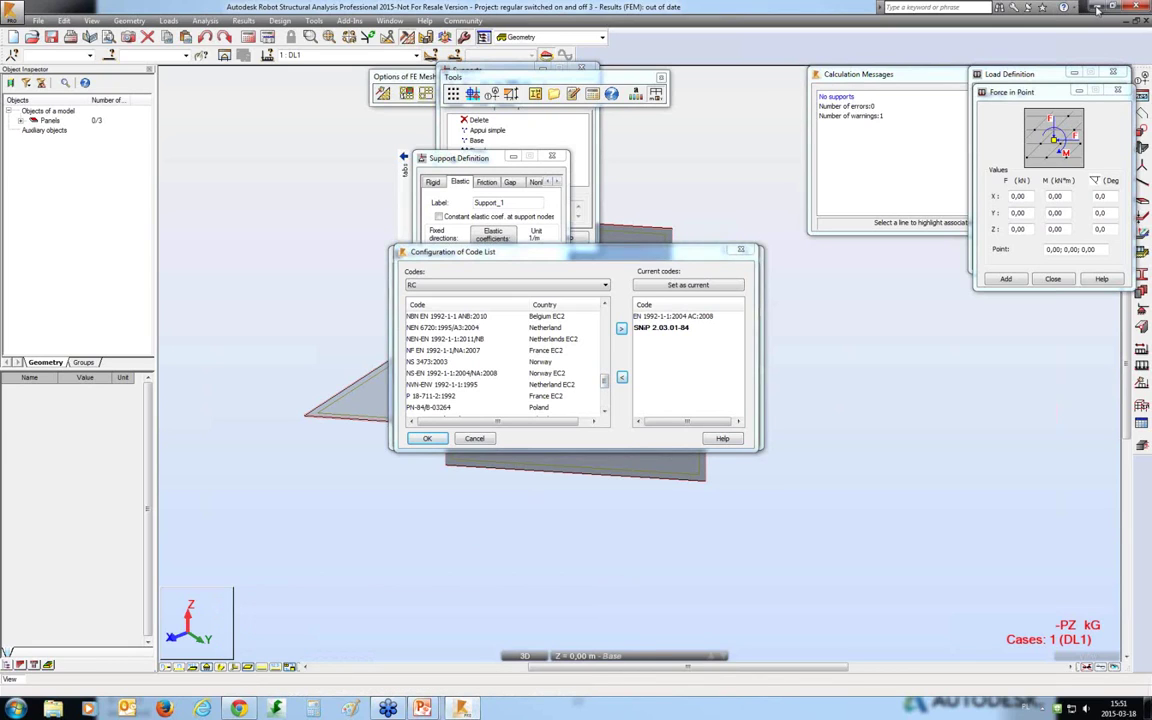
key("Escape")
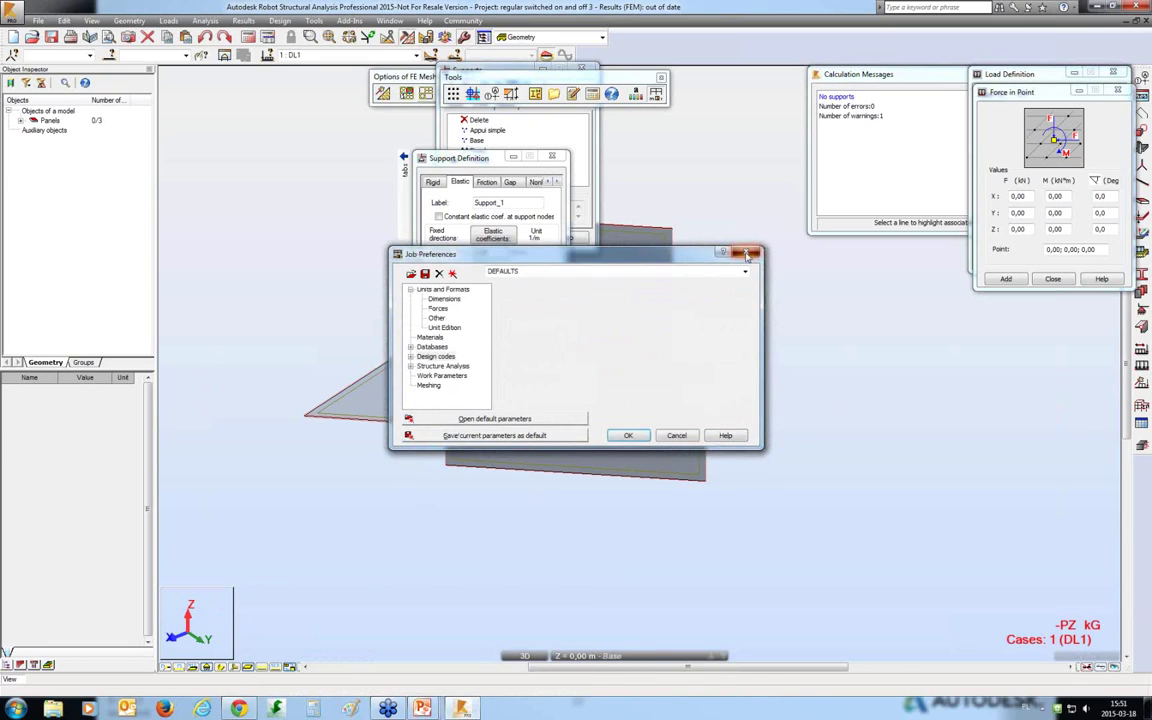
left_click(748, 256)
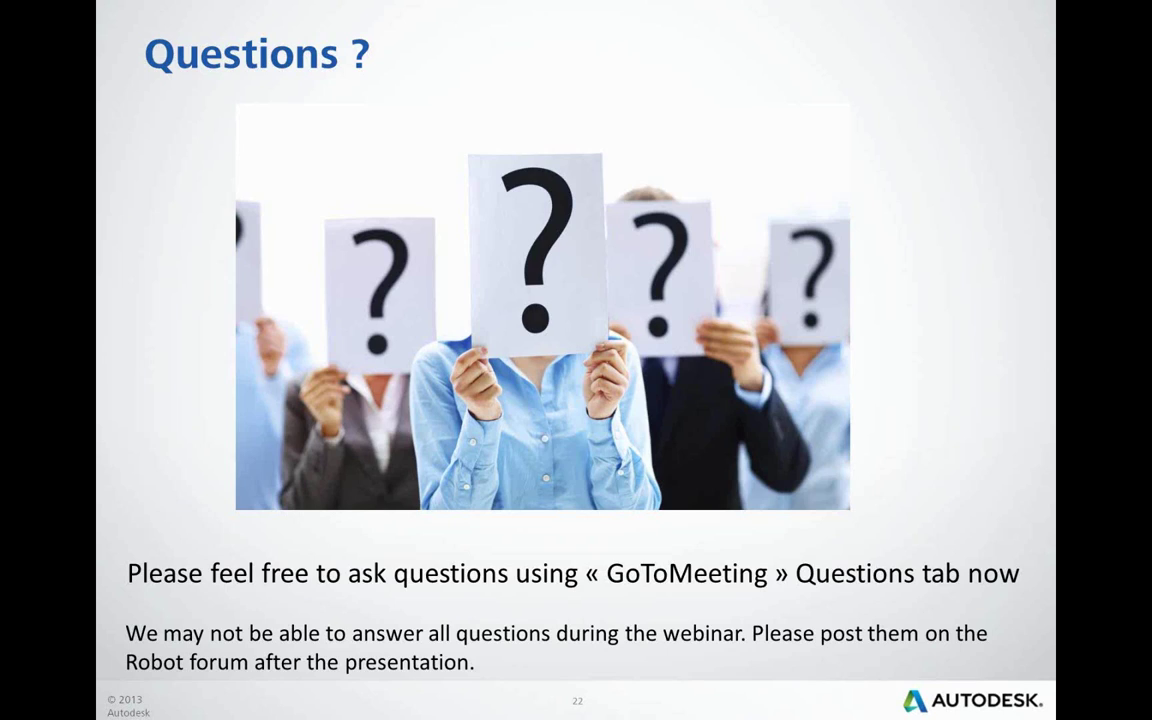
left_click(947, 182)
left_click(911, 229)
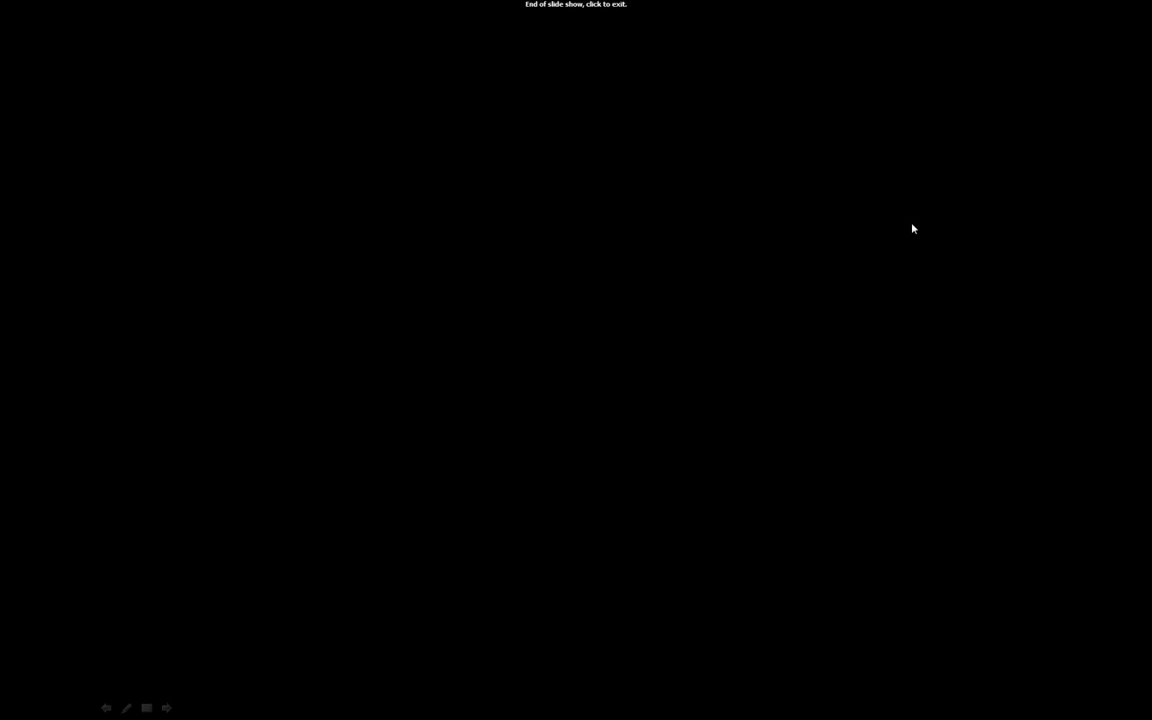
key("Left")
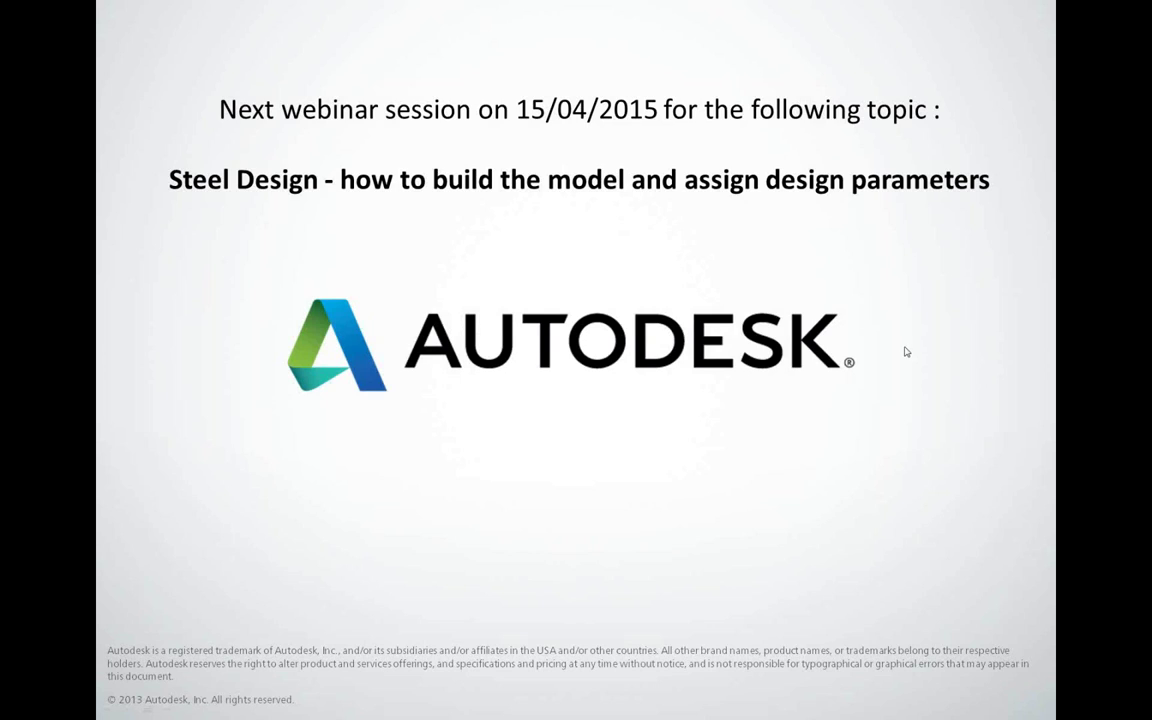